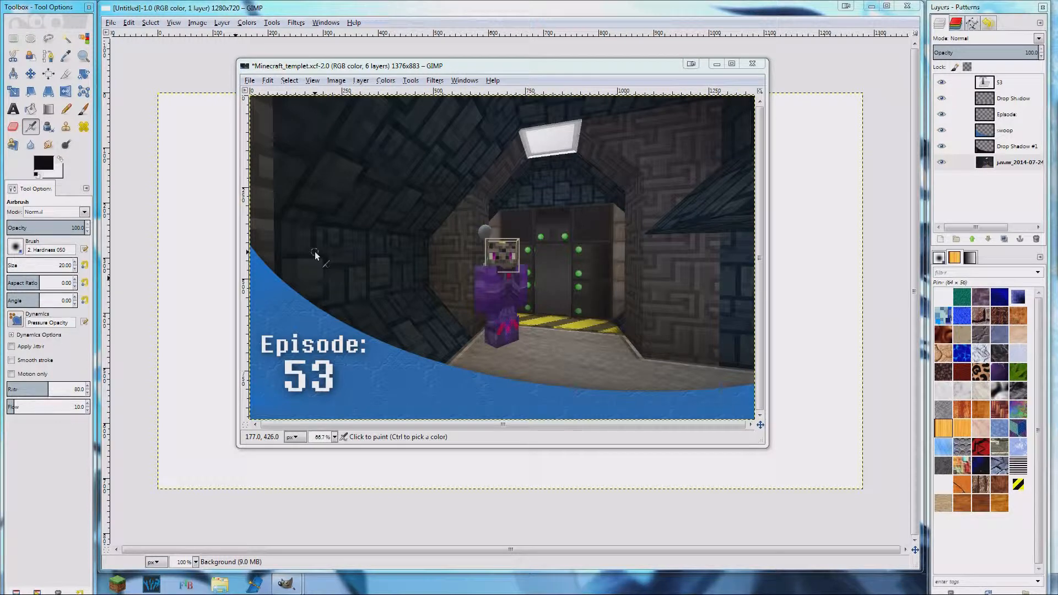
left_click(530, 66)
left_click_drag(529, 64, 545, 43)
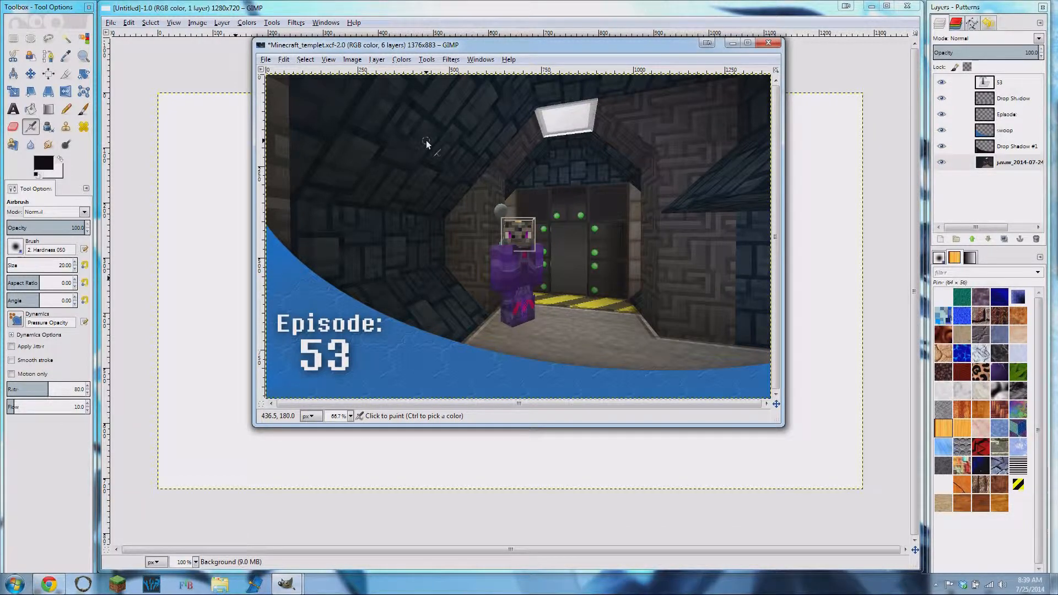
left_click_drag(489, 49, 486, 79)
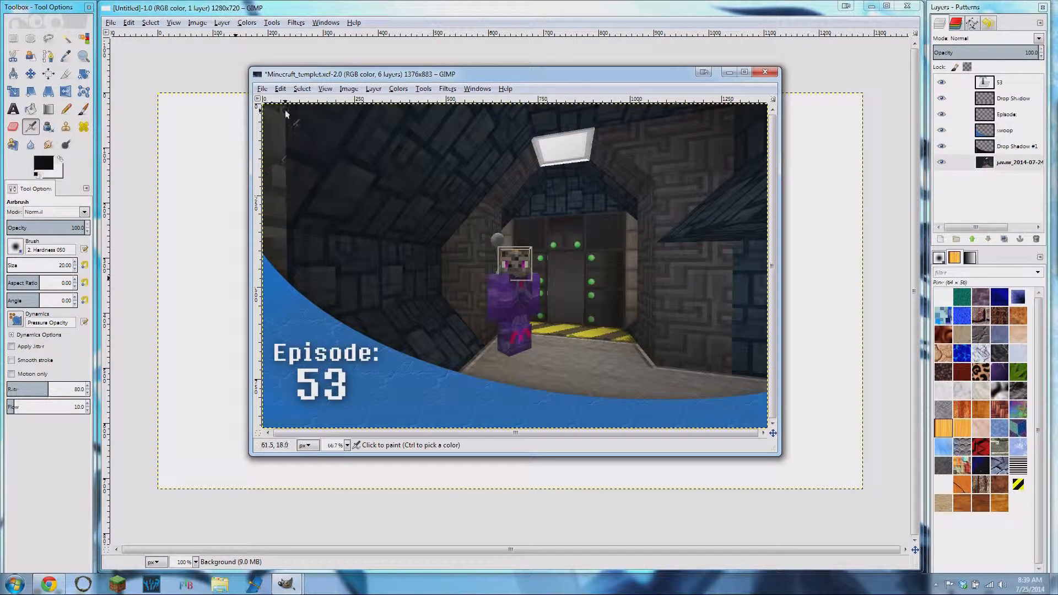
mouse_move(533, 78)
left_mouse_down()
mouse_move(526, 60)
mouse_move(531, 68)
left_mouse_up()
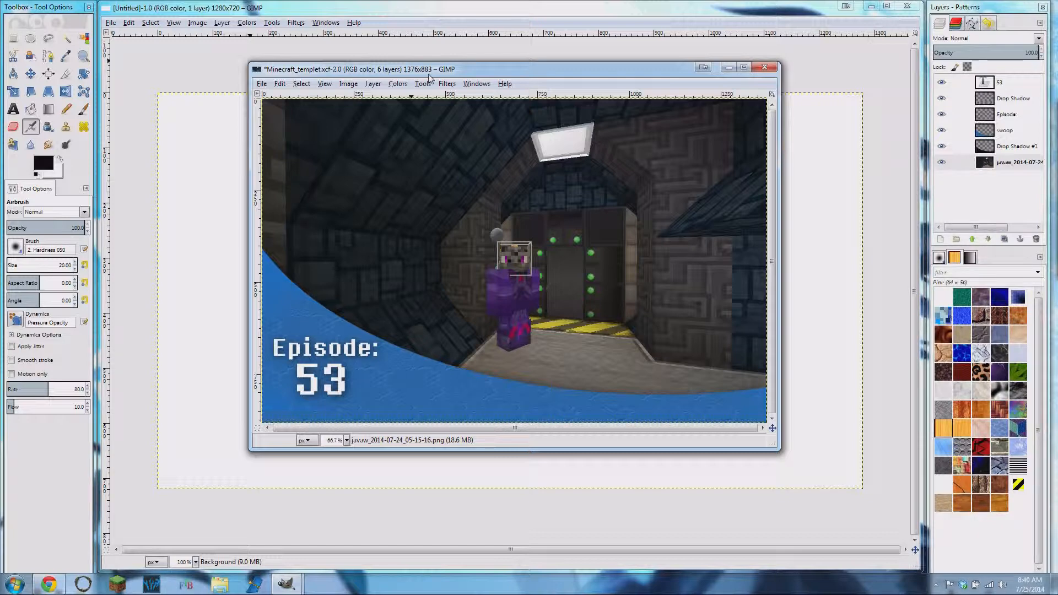
left_click(394, 14)
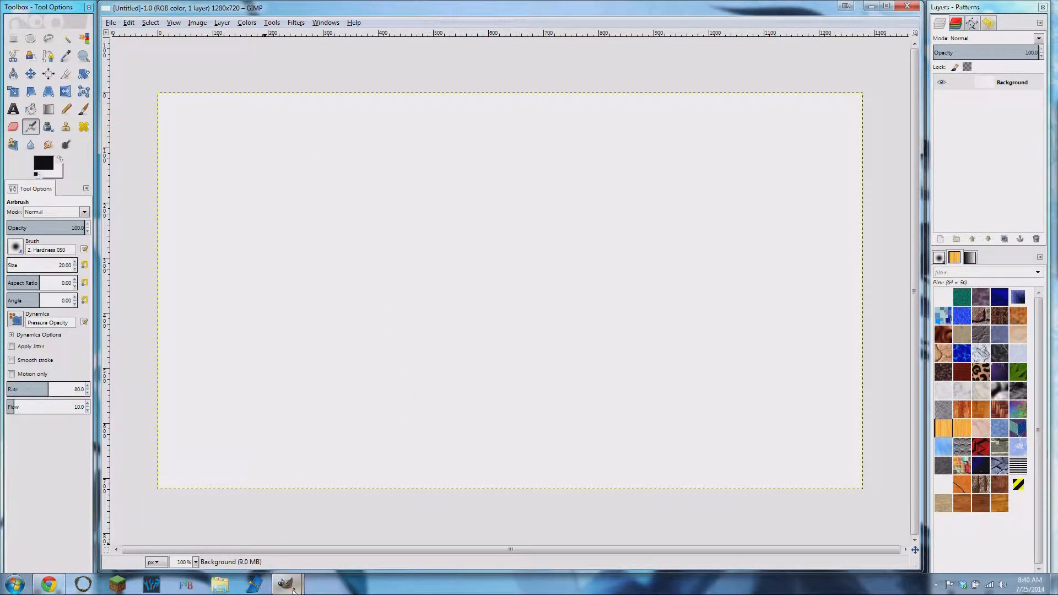
mouse_move(297, 582)
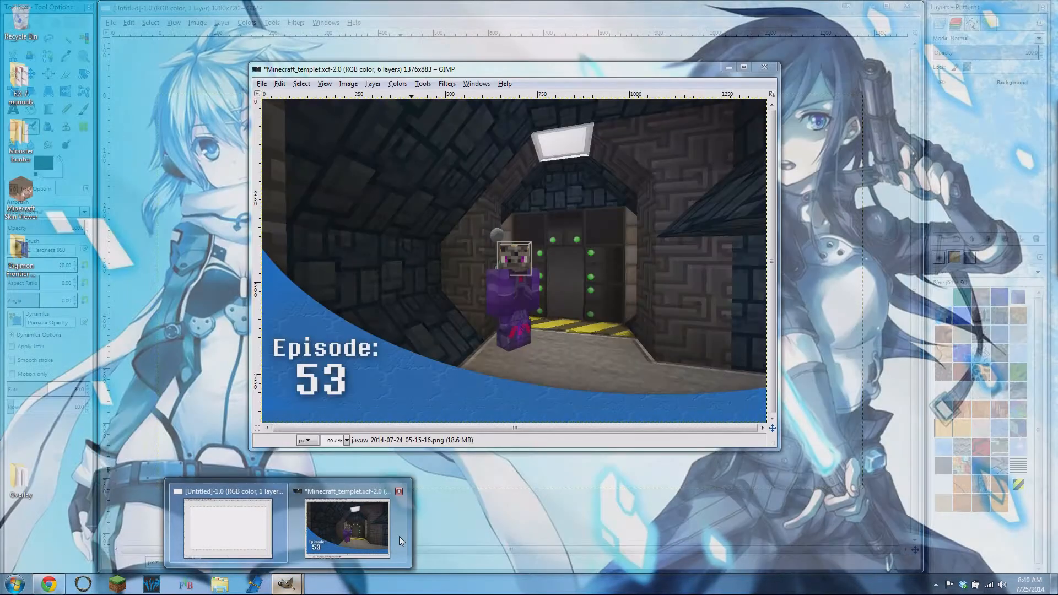
left_click(393, 531)
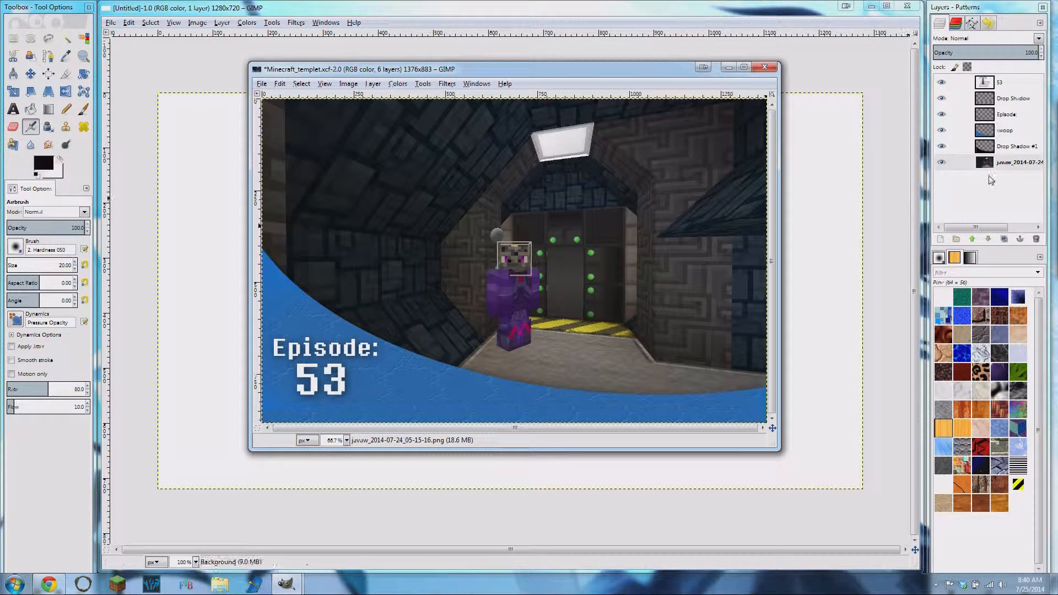
- Toggle the Minecraft screenshot layer off and on to examine the template overlay without its background
left_click(944, 164)
left_click(944, 164)
left_click(944, 164)
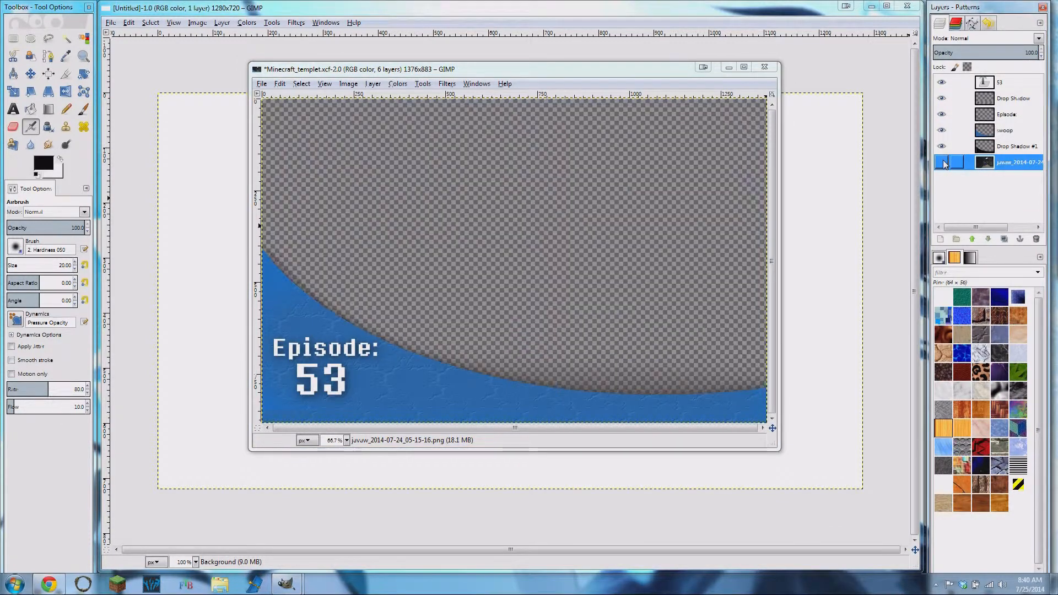
left_click(944, 164)
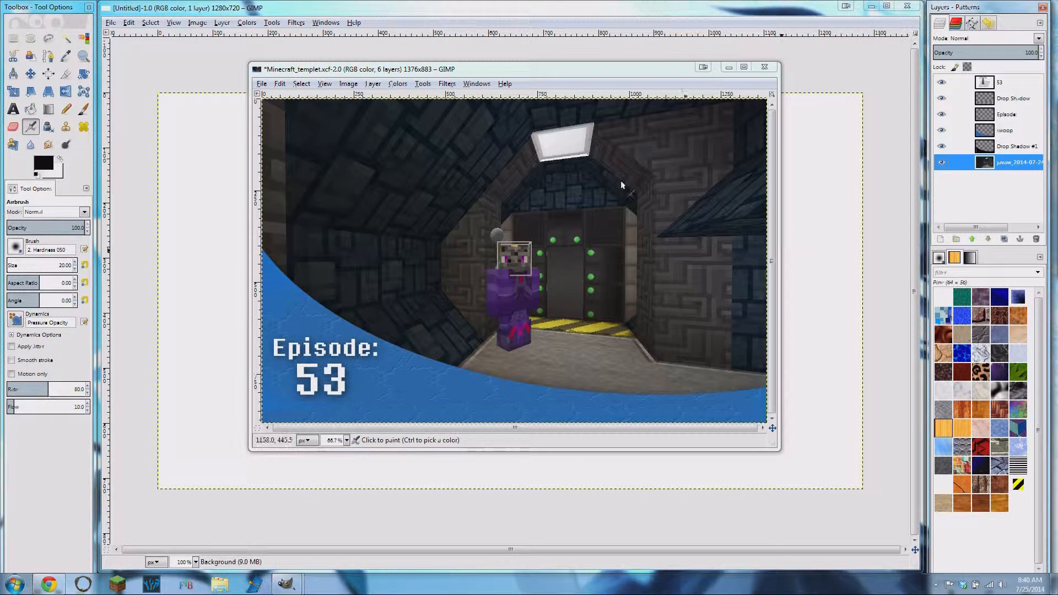
- Toggle the visibility of the shadow, swoop, Episode and number layers one by one to examine what each contributes
left_click(941, 146)
left_click(941, 146)
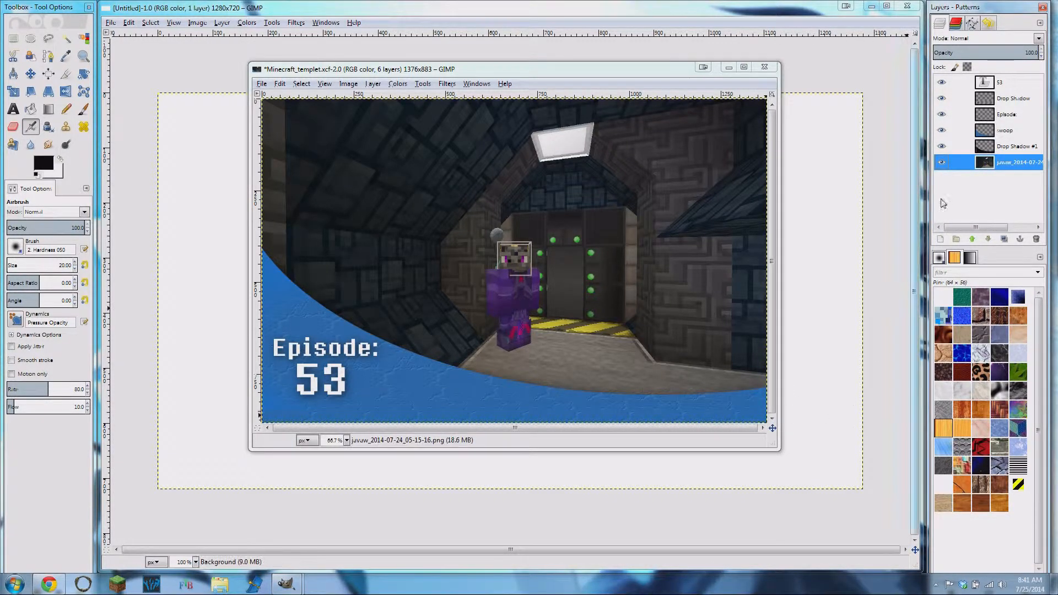
left_click(941, 130)
left_click(941, 130)
left_click(942, 130)
left_click(941, 130)
left_click(943, 114)
left_click(943, 115)
left_click(942, 115)
left_click(943, 115)
left_click(943, 114)
left_click(943, 115)
left_click(942, 99)
left_click(942, 99)
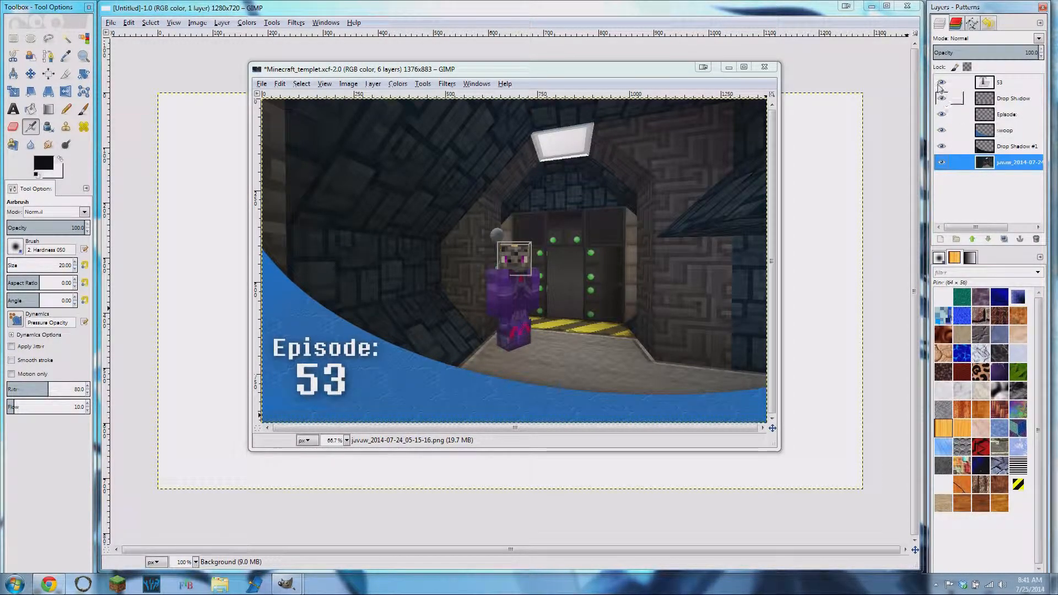
left_click(942, 83)
left_click(941, 83)
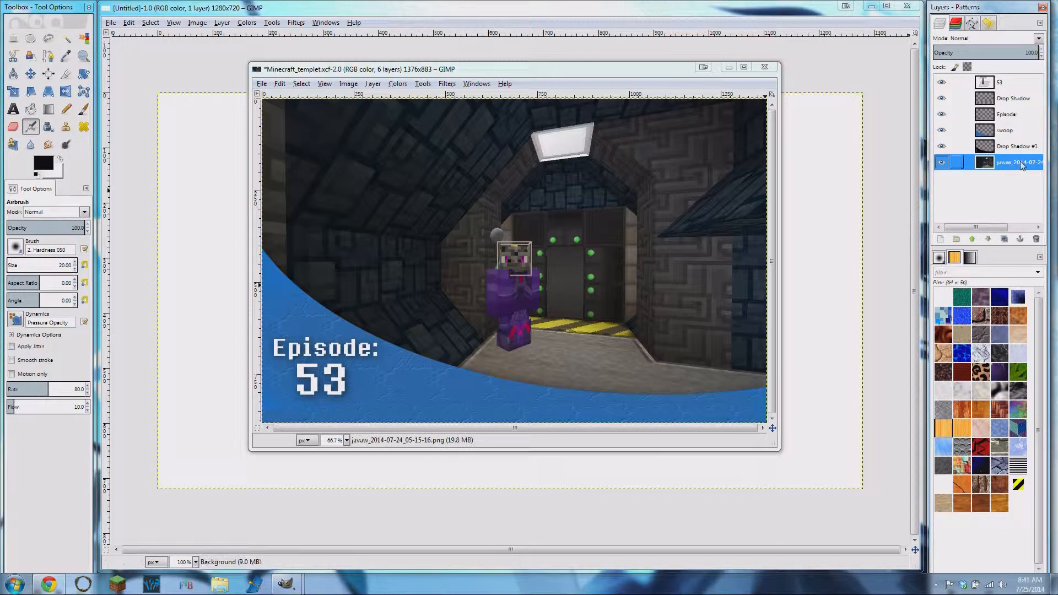
- With the screenshot layer hidden, compare the 53 text with and without its Drop Shadow layer, restoring both layers at the end
left_click(942, 162)
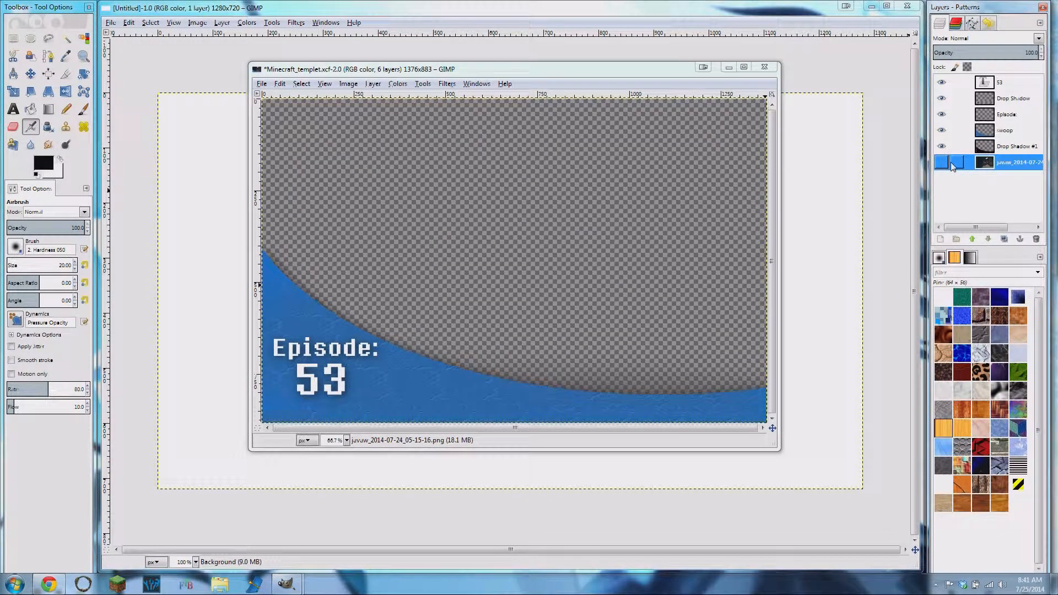
left_click(943, 99)
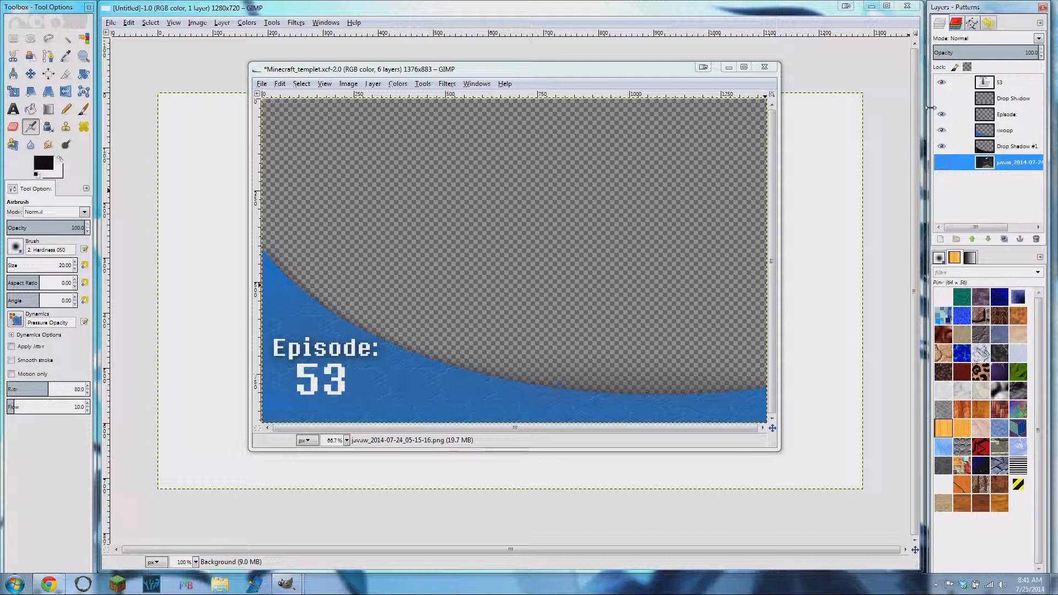
left_click(999, 84)
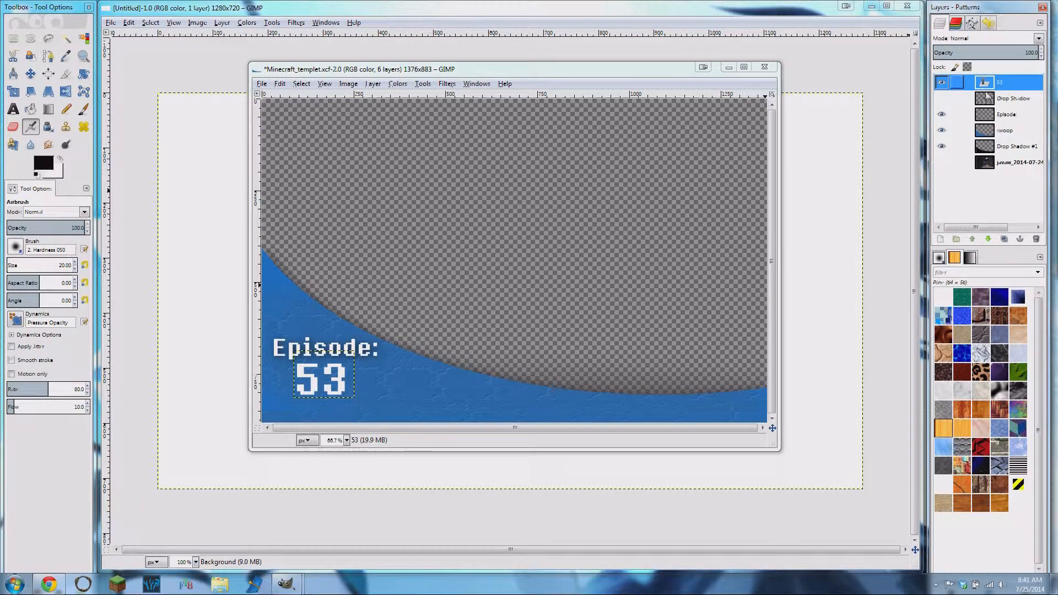
left_click(942, 98)
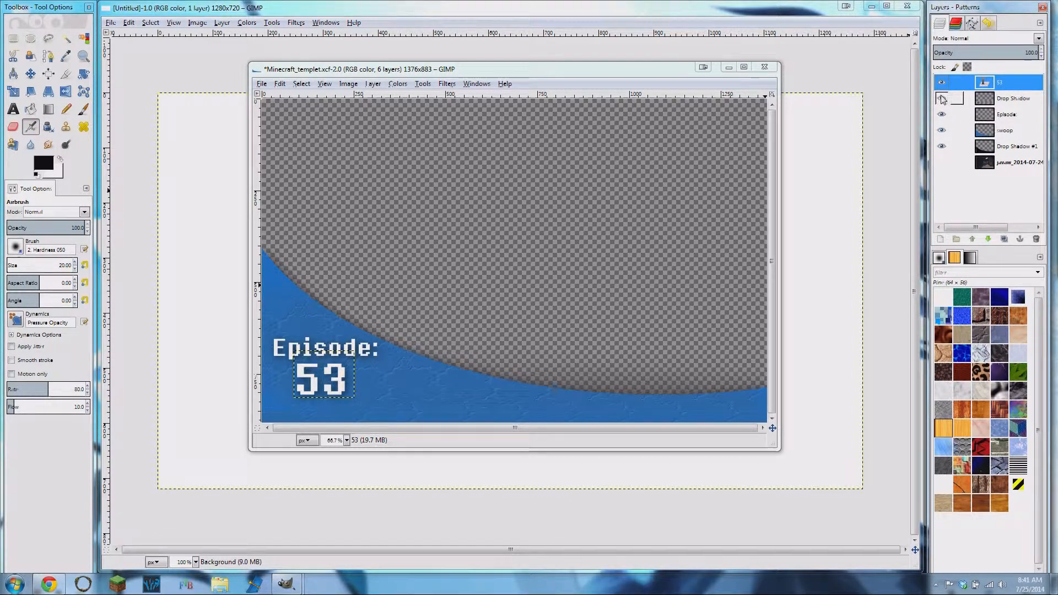
left_click(941, 162)
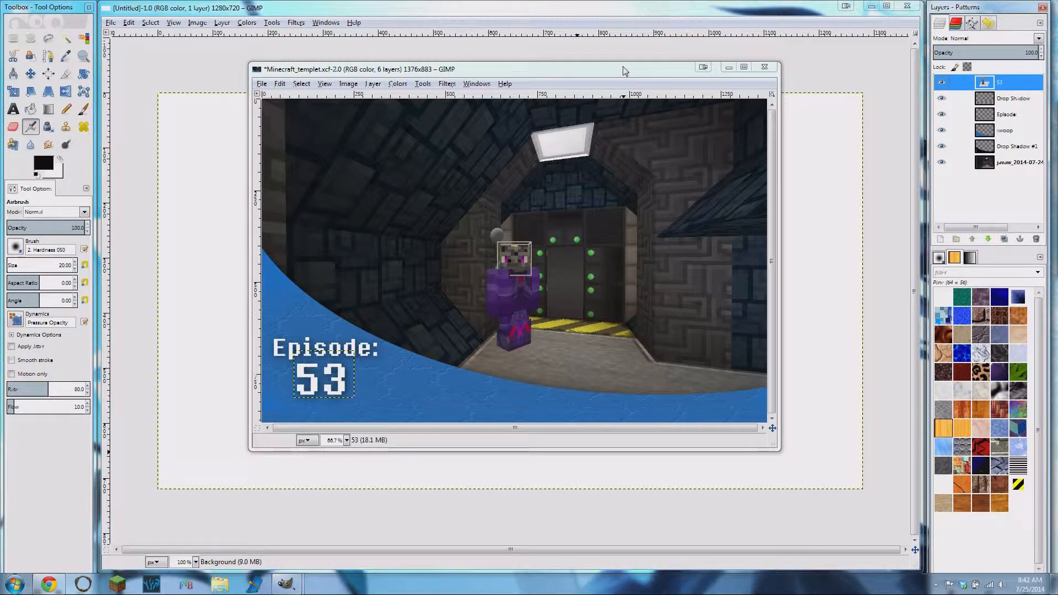
- Minimize the template window and draw an elliptical selection about 1380 × 611 px across the blank 1280 × 720 image
left_click(729, 69)
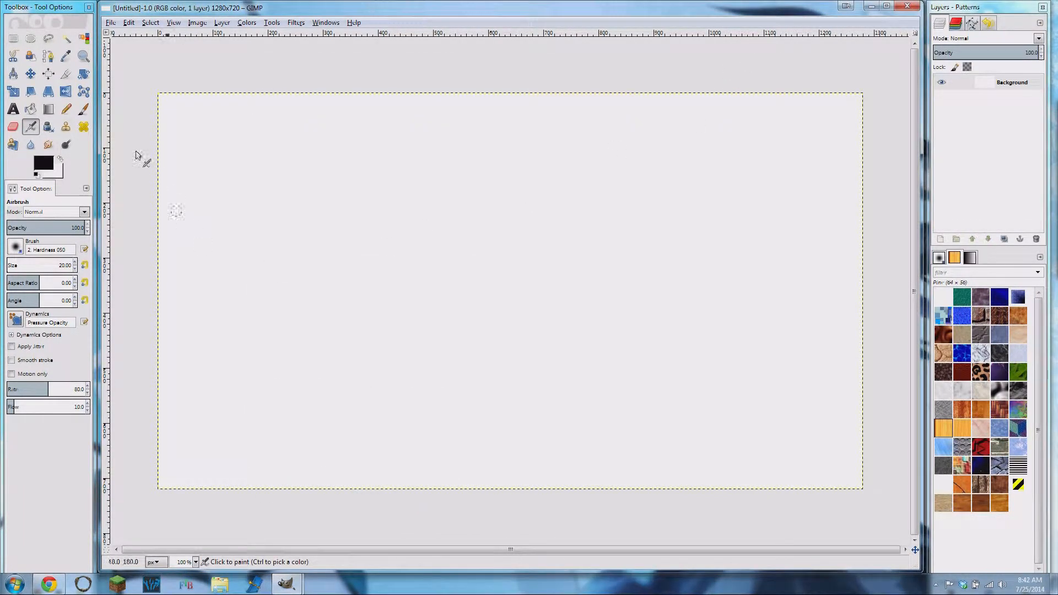
left_click(30, 38)
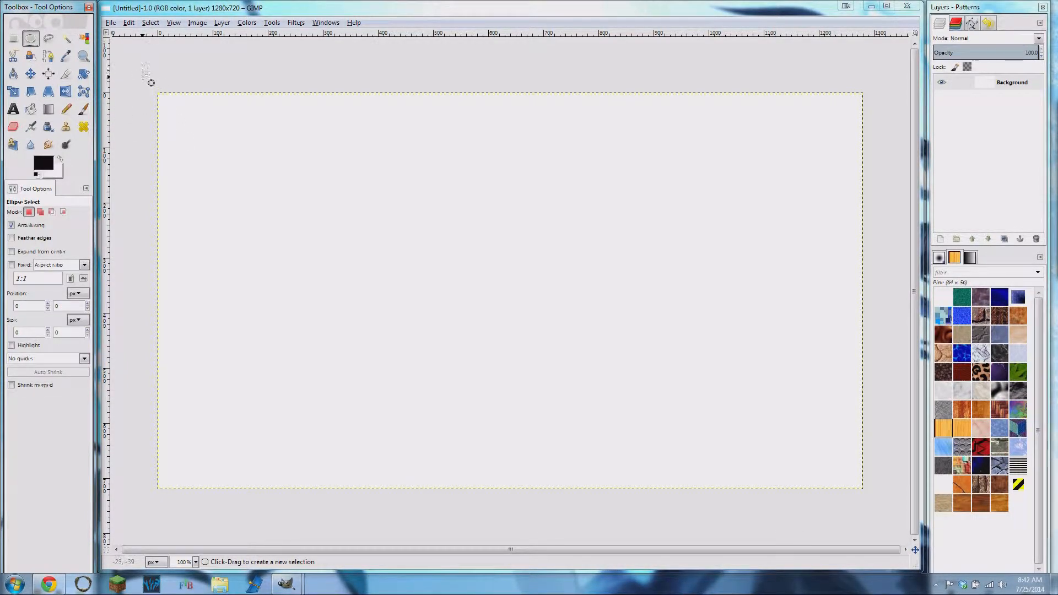
left_click_drag(135, 99, 884, 436)
- Create a transparent 1280 × 720 px layer named Swoop and make it the active layer
left_click(940, 238)
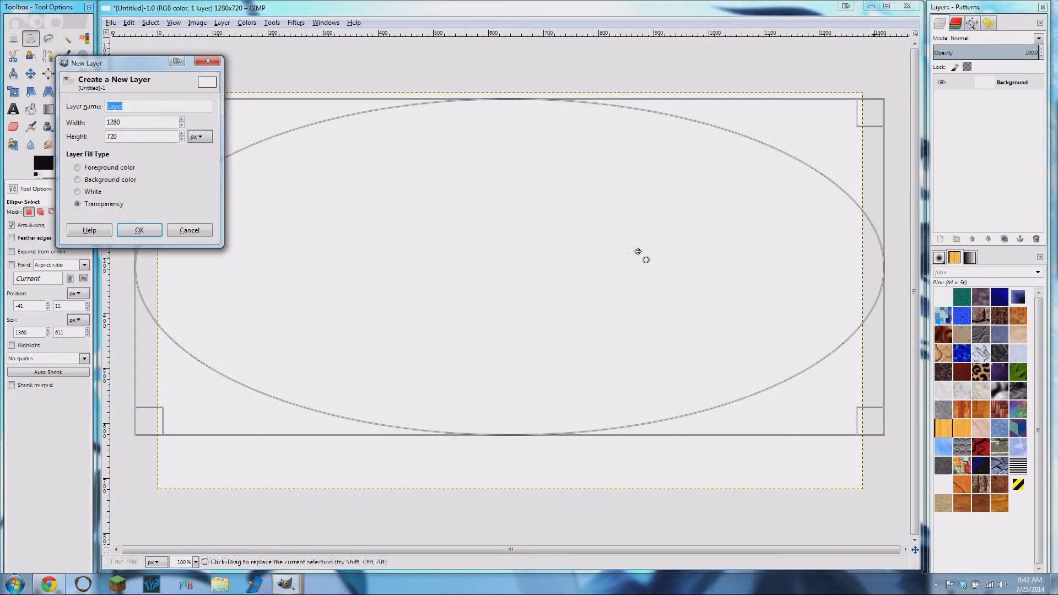
left_click(139, 231)
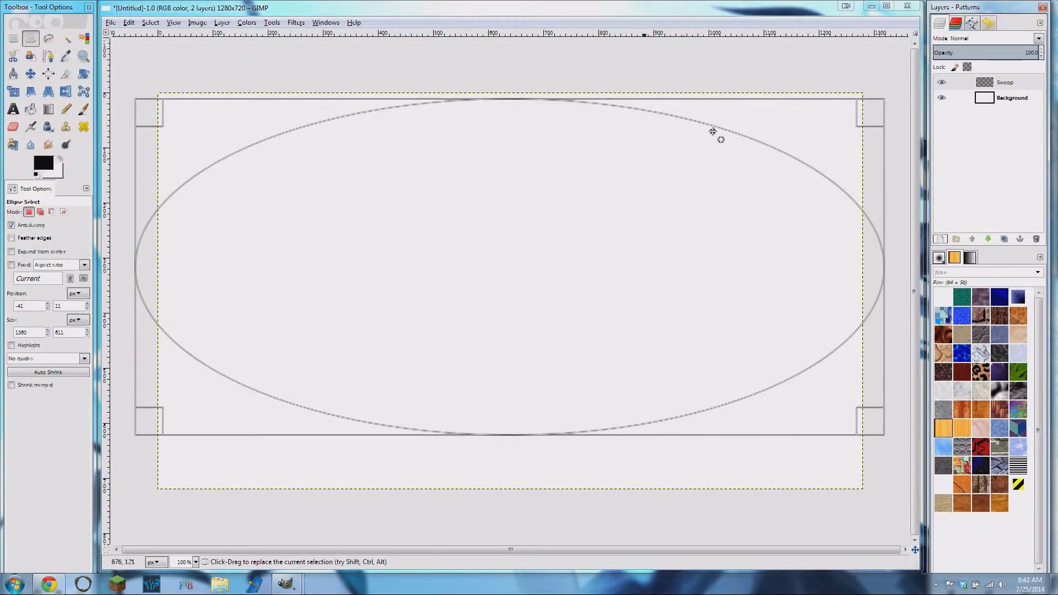
left_click(1026, 88)
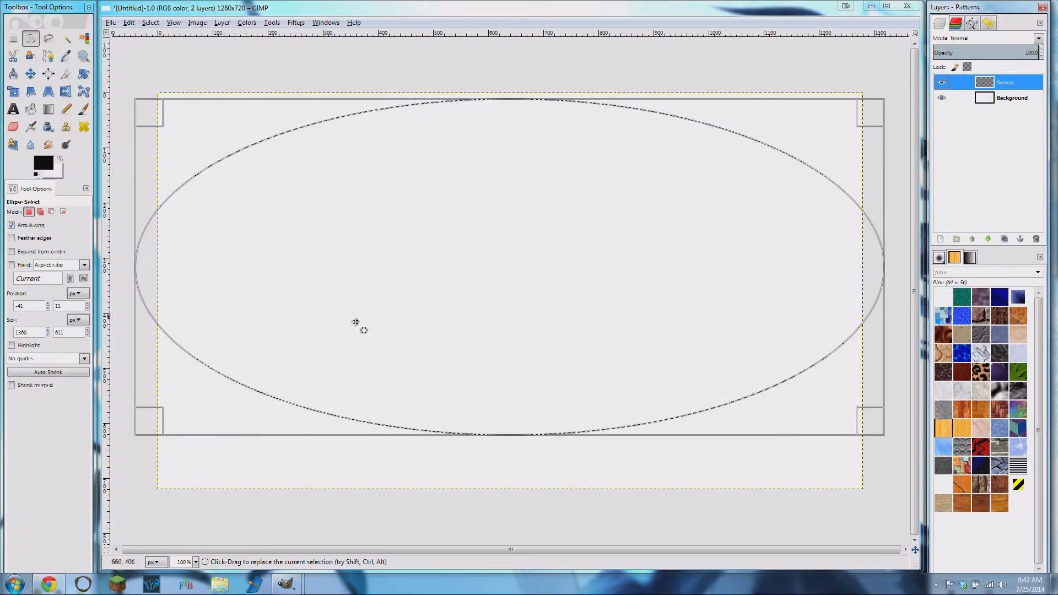
- Stretch the elliptical selection beyond the canvas edges to about 2232 × 809 px
left_click_drag(156, 194, 133, 196)
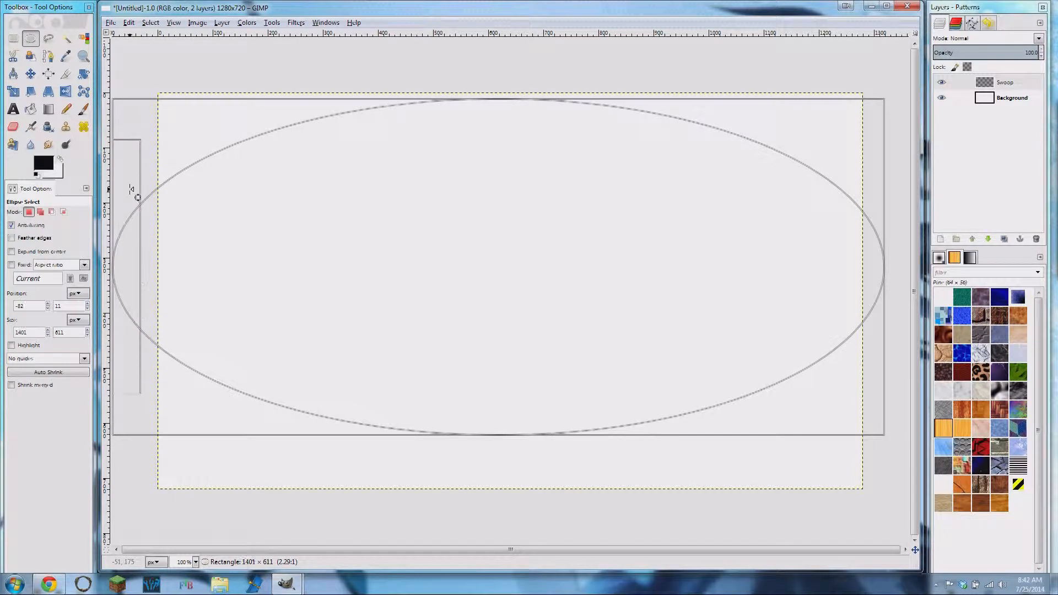
left_click_drag(876, 336, 1057, 336)
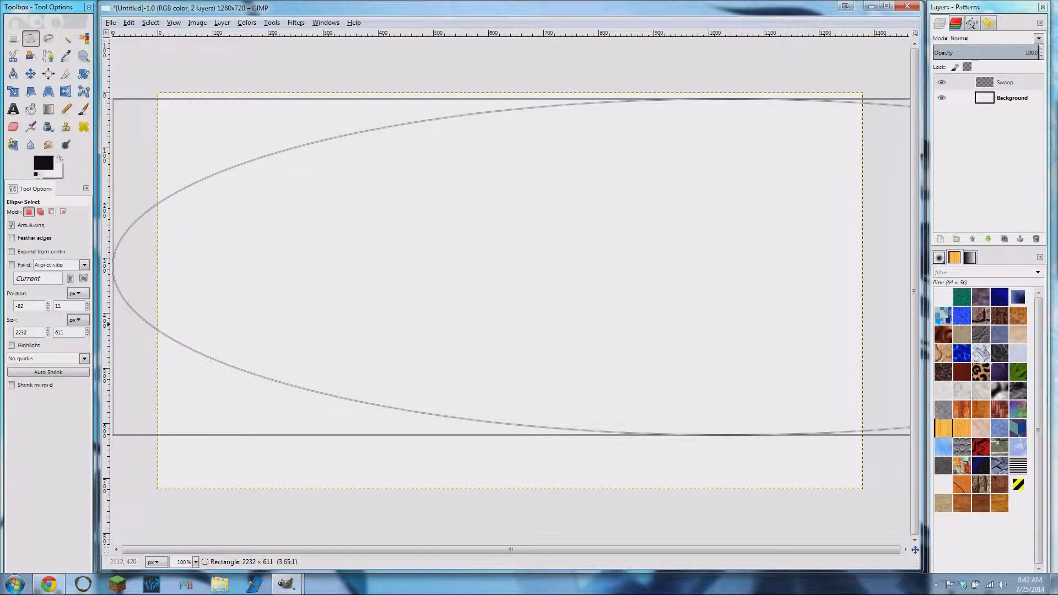
left_click_drag(660, 106, 636, 0)
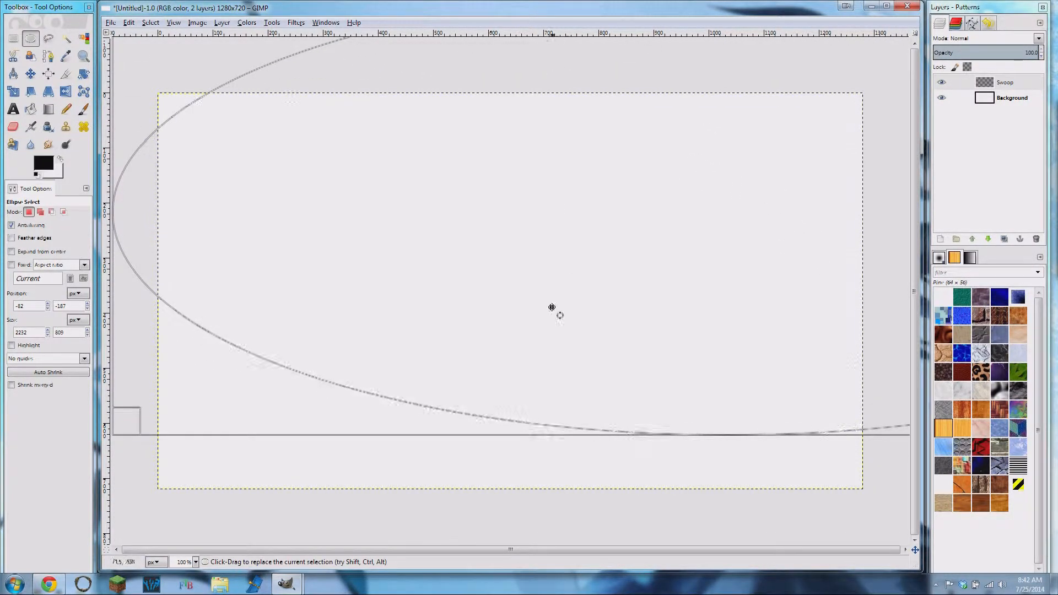
- Enlarge the ellipse to about 2294 × 1026 px and move it to about -192, -355 so its lower arc crosses the canvas
left_click_drag(626, 425, 630, 466)
left_click_drag(132, 387, 97, 392)
left_click_drag(174, 308, 174, 307)
left_click_drag(152, 200, 276, 362)
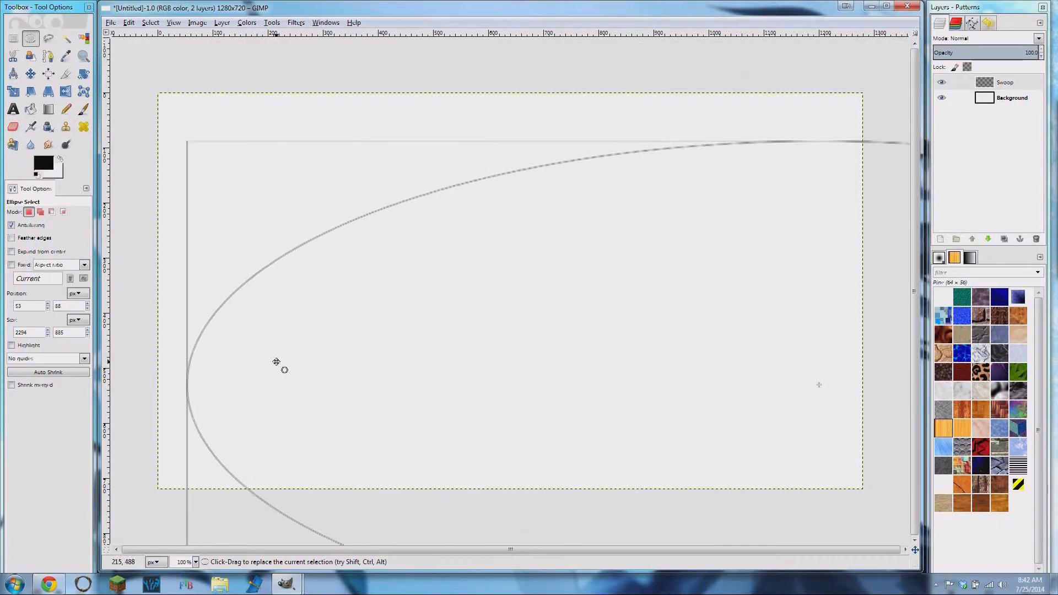
left_click_drag(545, 155, 538, 77)
left_click_drag(652, 366, 525, 209)
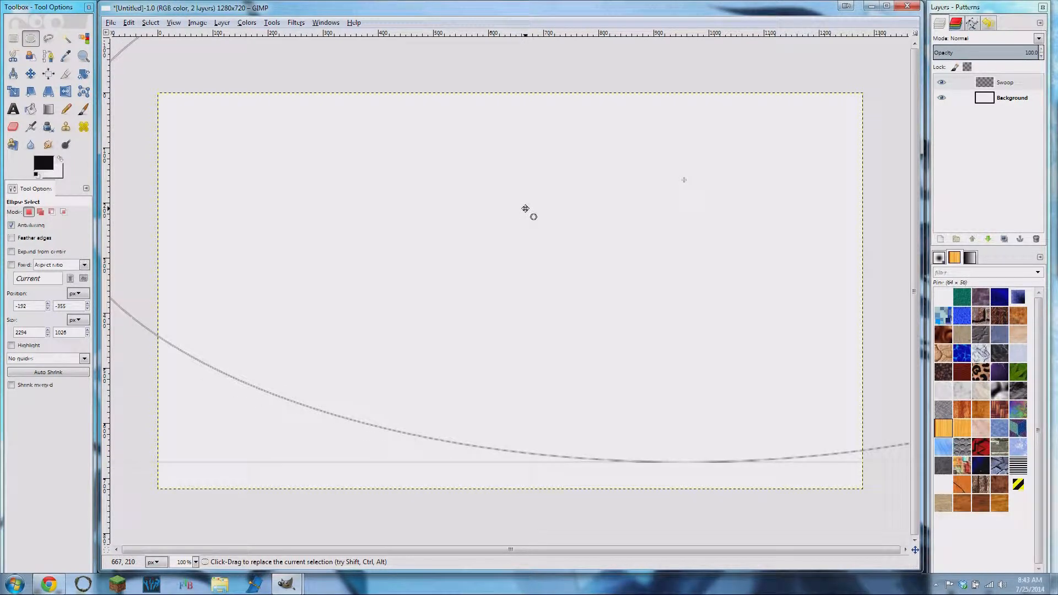
- Reshape the ellipse to about 2605 × 1019 px at about -213, -335 and confirm the selection
left_click_drag(794, 458, 792, 452)
left_click_drag(702, 266, 561, 308)
left_click_drag(875, 353, 1046, 353)
left_click_drag(448, 347, 853, 352)
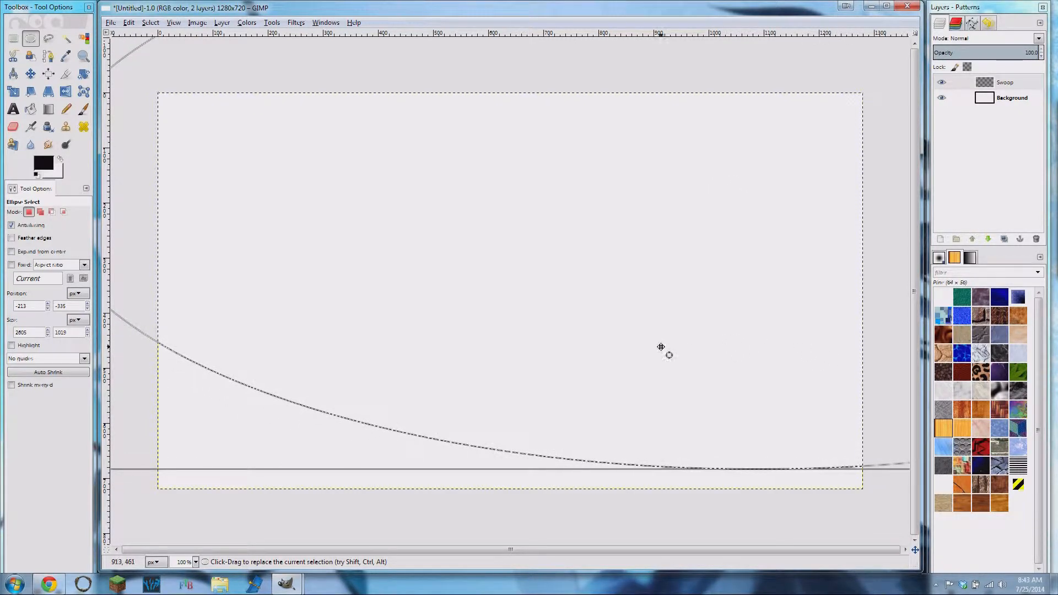
left_click(650, 345)
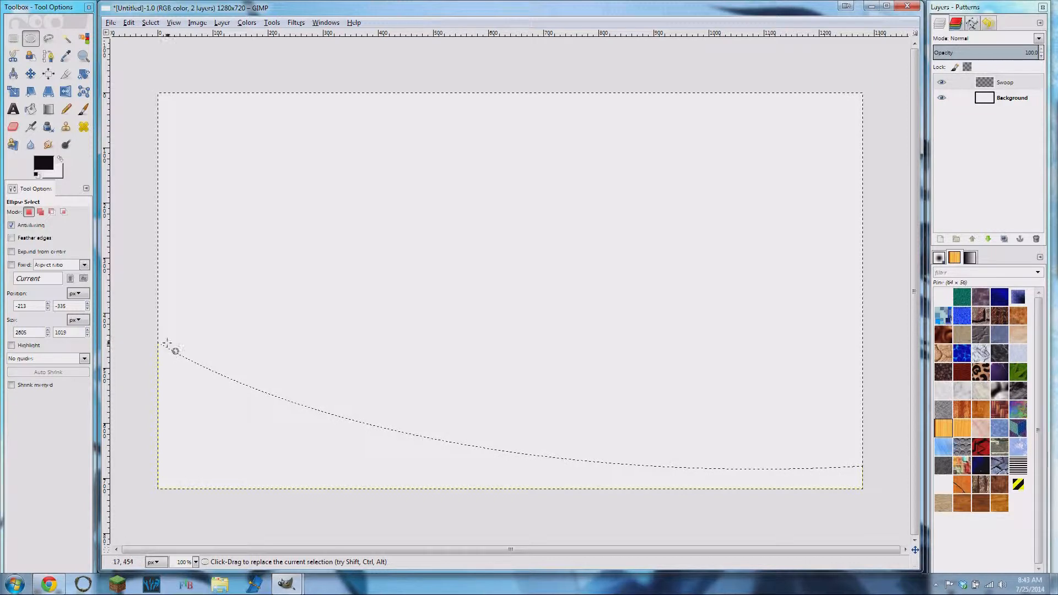
- Undo the reshaping of the elliptical selection and the creation of the Swoop layer
key("ctrl+z")
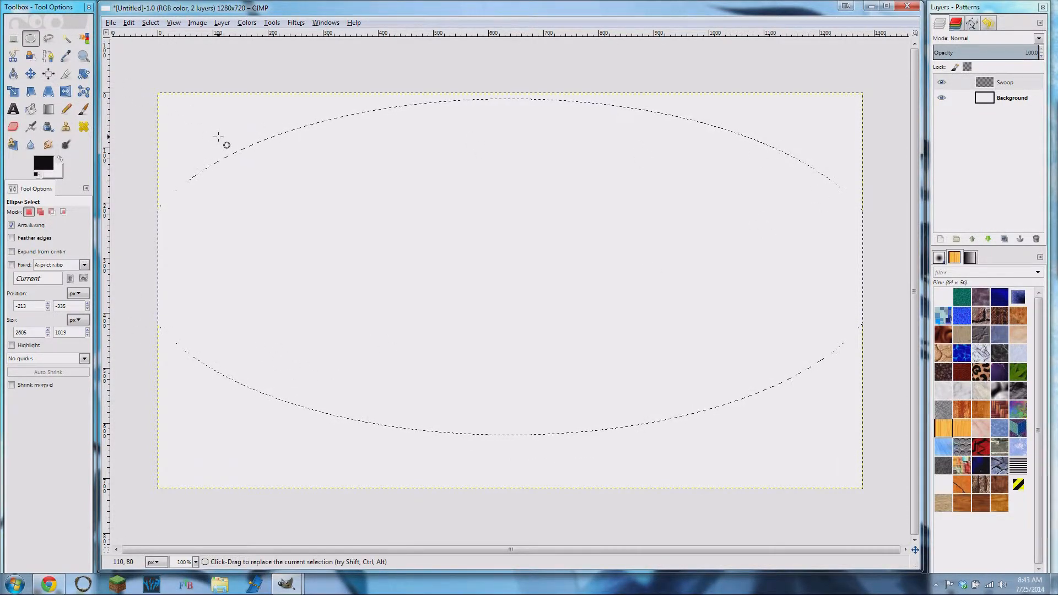
left_click(1022, 85)
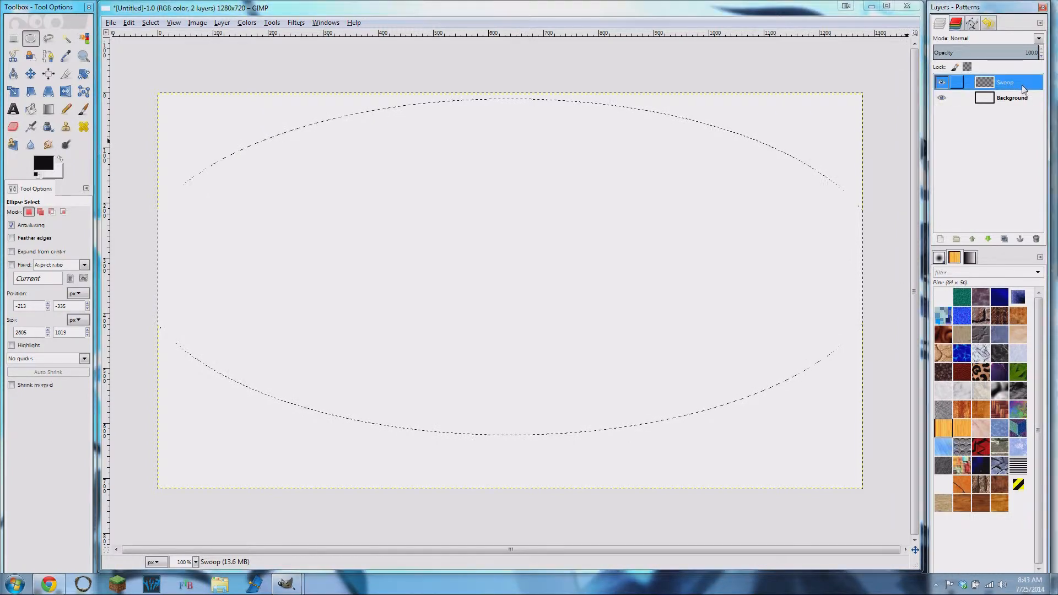
key("ctrl+z")
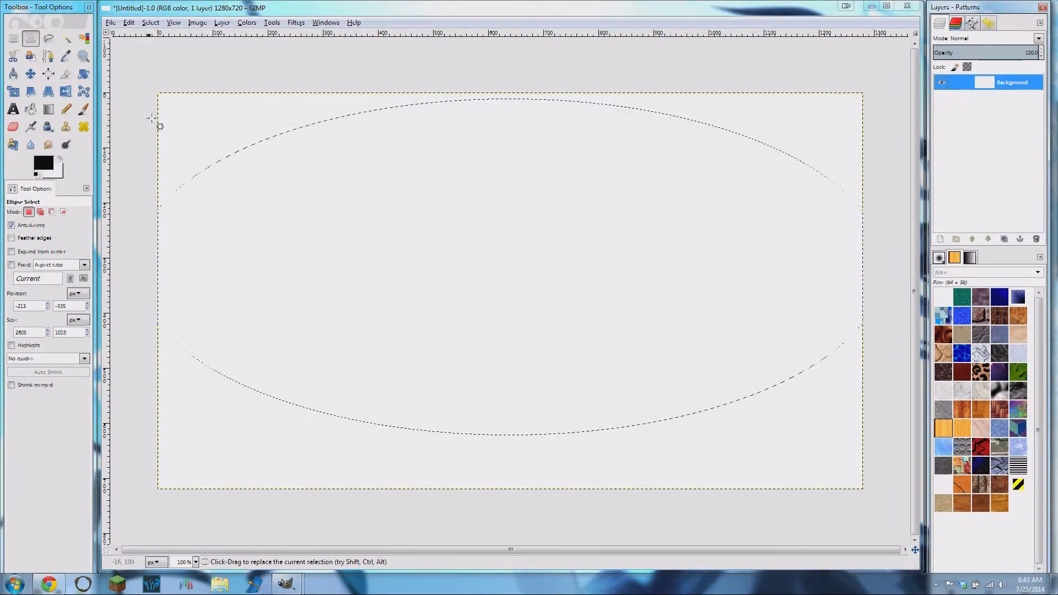
- Draw a new elliptical selection over the blank image and stretch it past the canvas edges to about 1954 × 820 px
left_click_drag(142, 70, 937, 442)
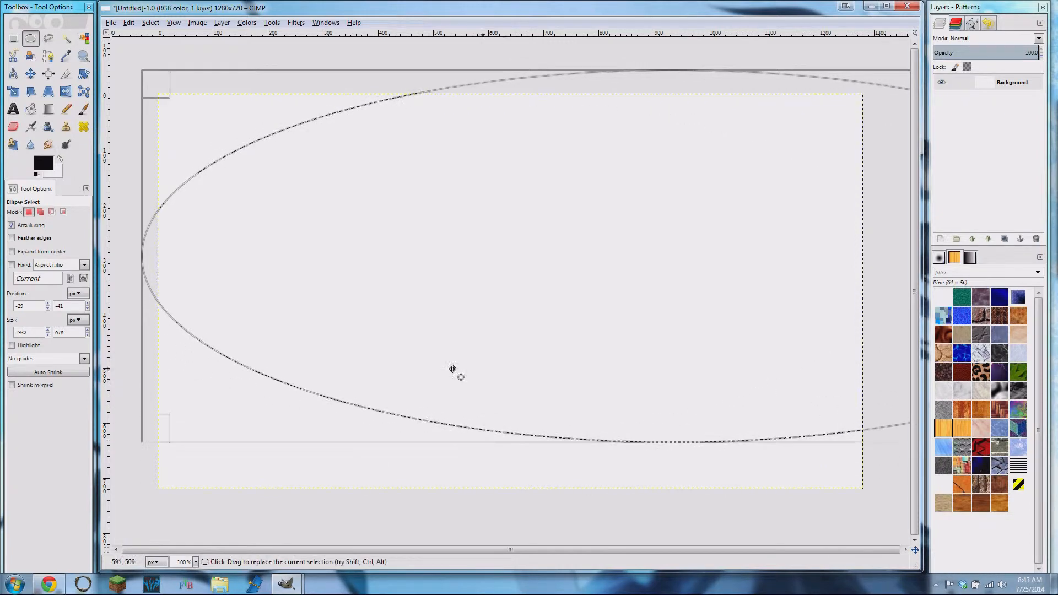
left_click_drag(171, 315, 133, 288)
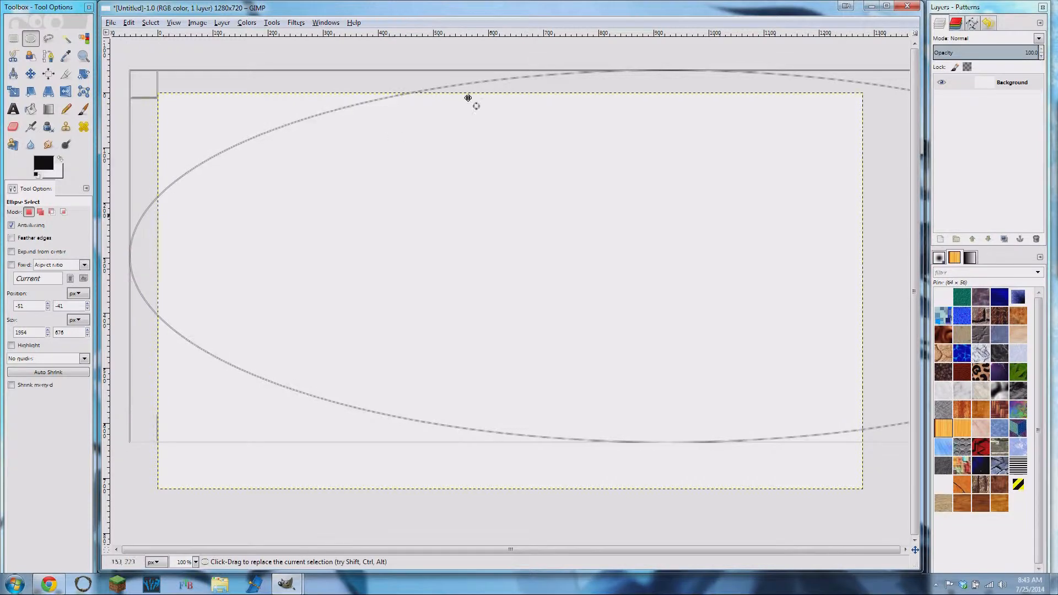
left_click_drag(622, 73, 607, 5)
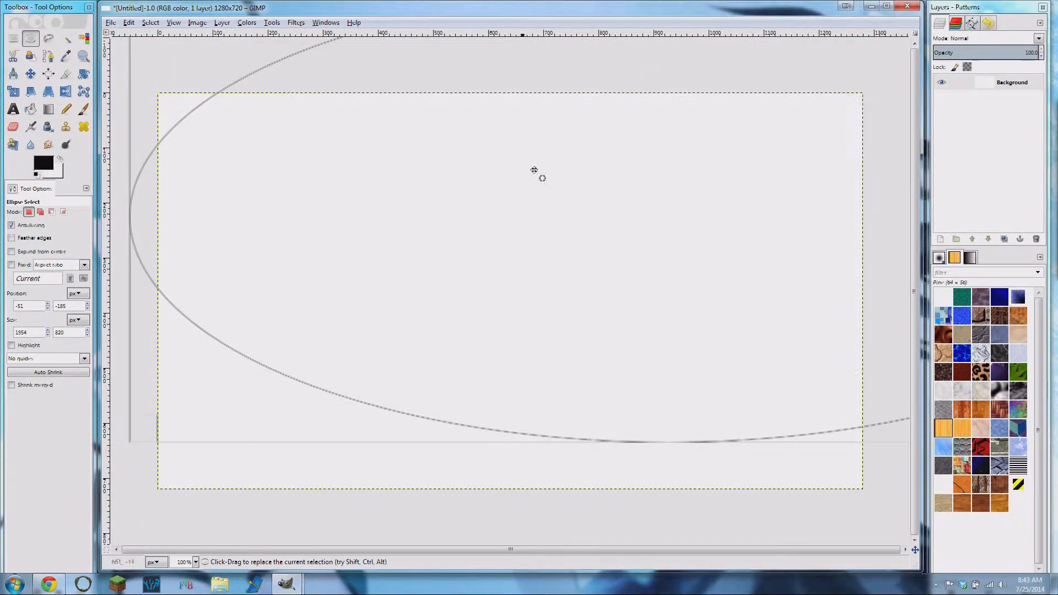
- Enlarge the ellipse to about 2429 × 1081 px and position it at about -157, -414 so its lower arc sweeps across the canvas
left_click_drag(549, 218, 563, 404)
left_click_drag(581, 189, 570, 85)
left_click_drag(623, 373, 564, 208)
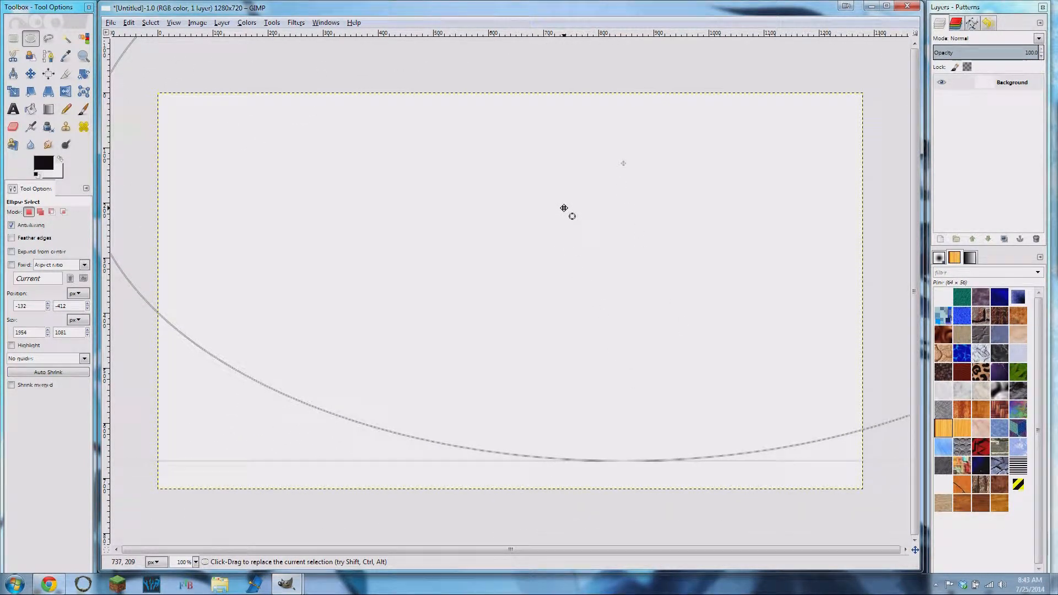
left_click_drag(659, 294, 331, 299)
left_click_drag(802, 309, 919, 358)
left_click_drag(370, 286, 693, 280)
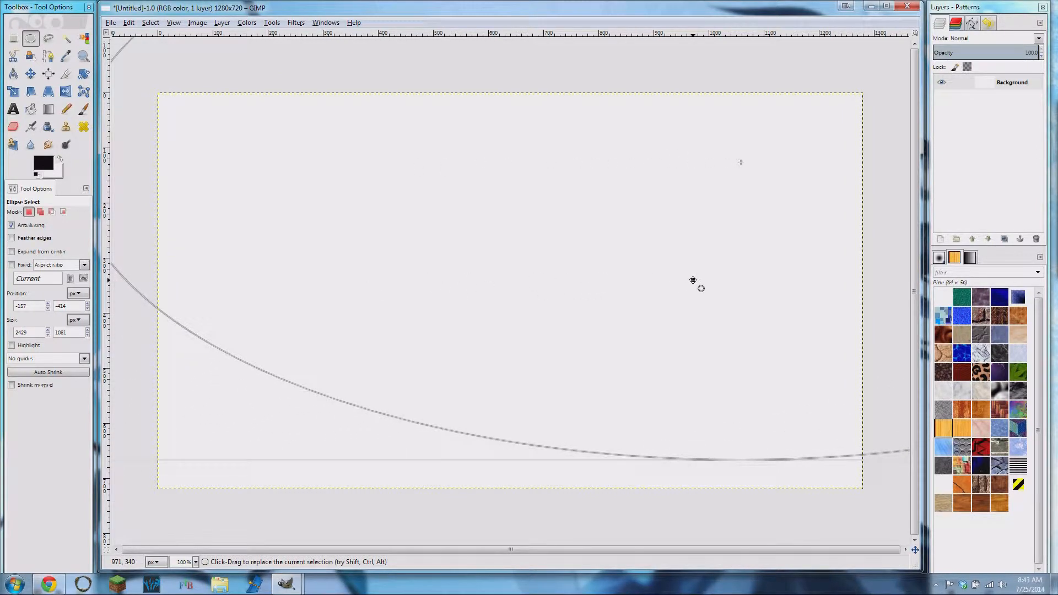
- Confirm the ellipse and invert the selection so that only the area beneath the arc is selected
left_click(692, 280)
key("ctrl+i")
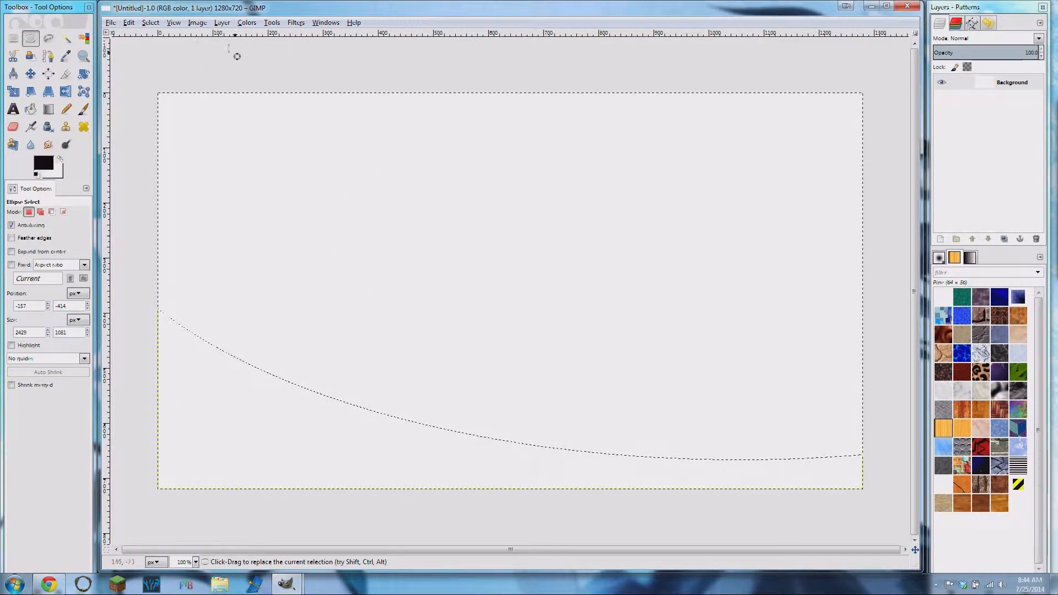
left_click(151, 23)
left_click(167, 61)
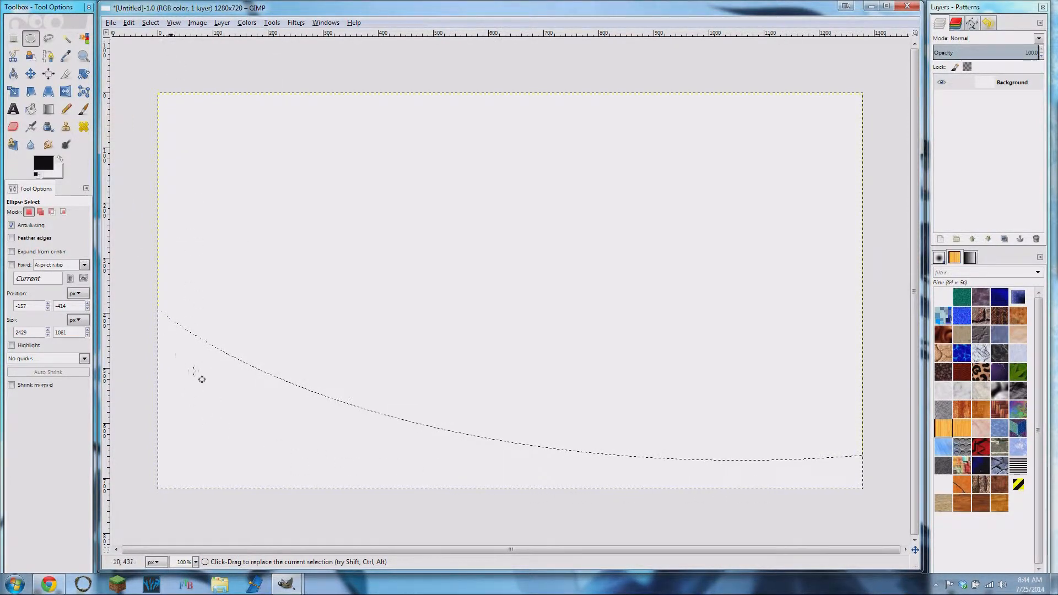
- Add a transparent 1280 × 720 px layer named Swoop and fill the selected area beneath the arc with black
left_click(940, 240)
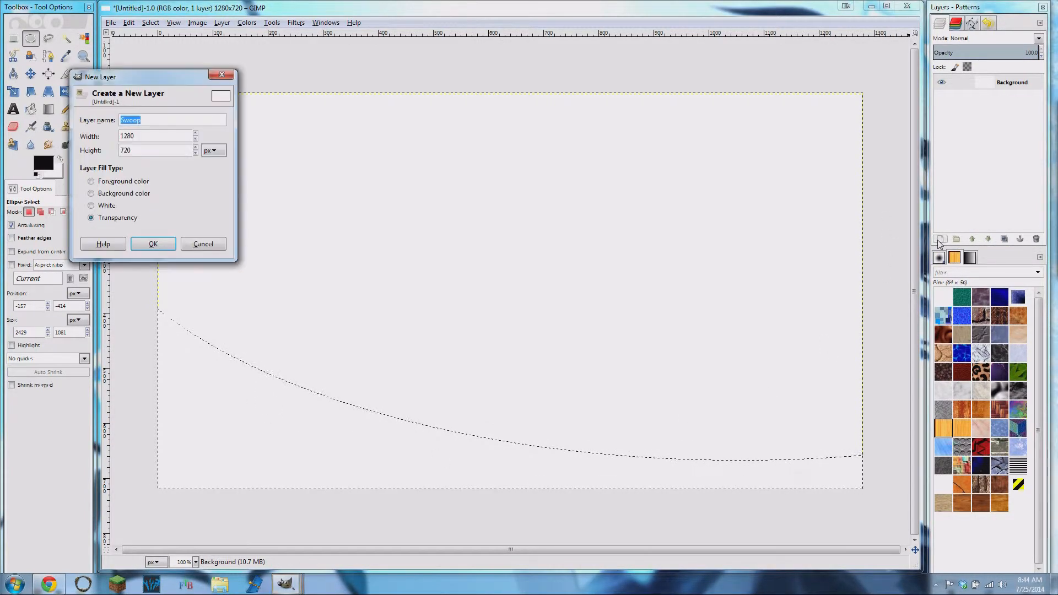
left_click(153, 244)
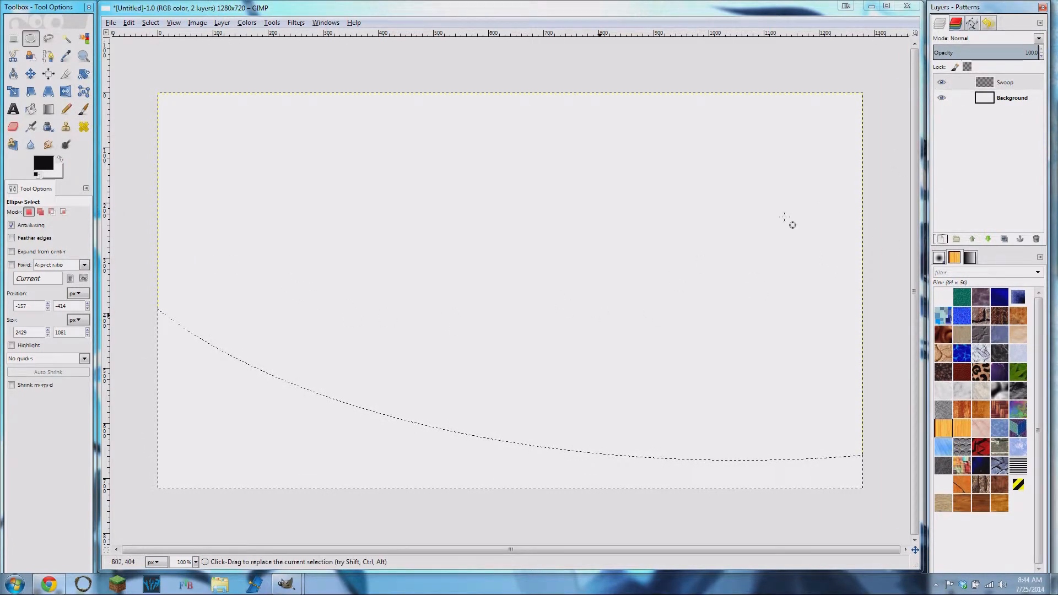
left_click(1031, 90)
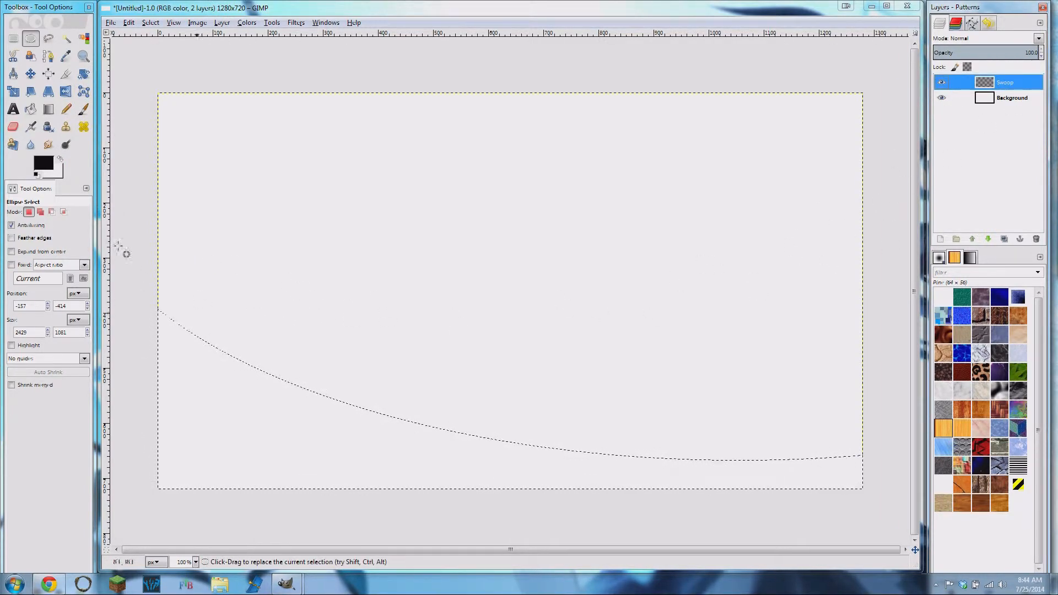
left_click(31, 109)
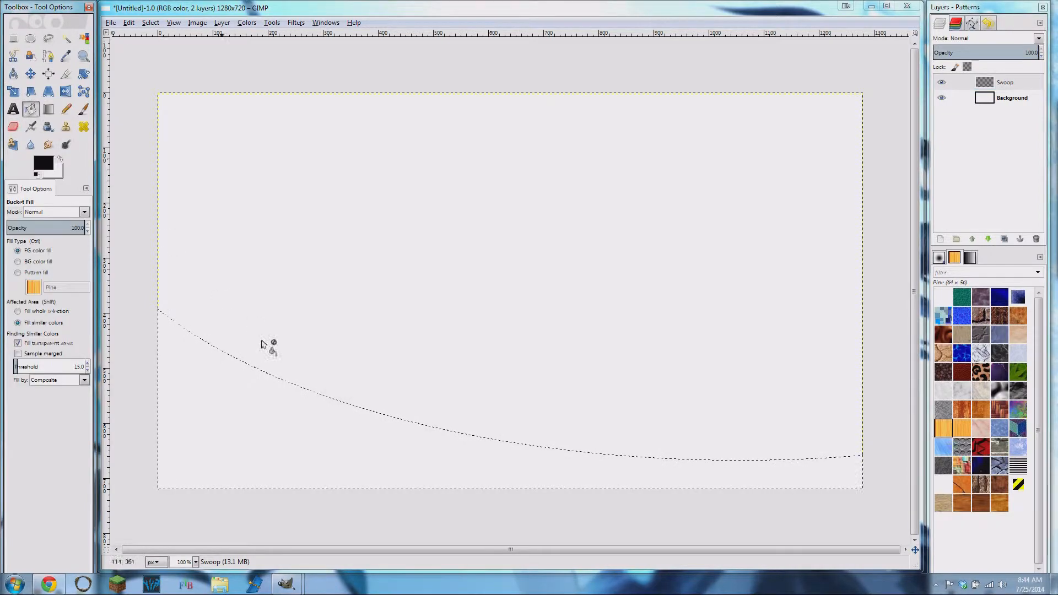
left_click(287, 421)
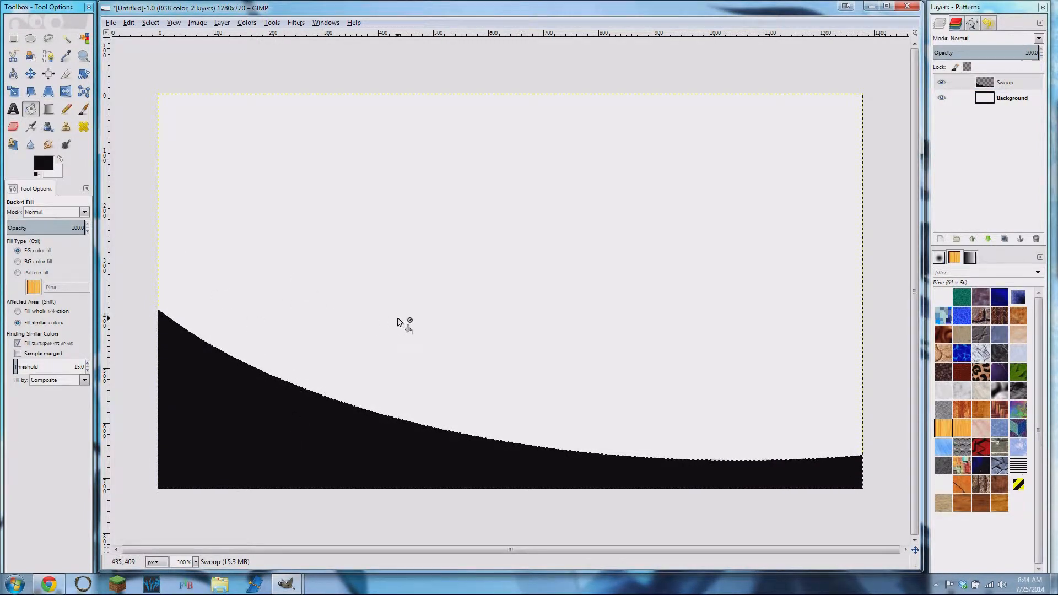
- Switch the Background and Swoop layers off and on to check what each layer contains
left_click(942, 98)
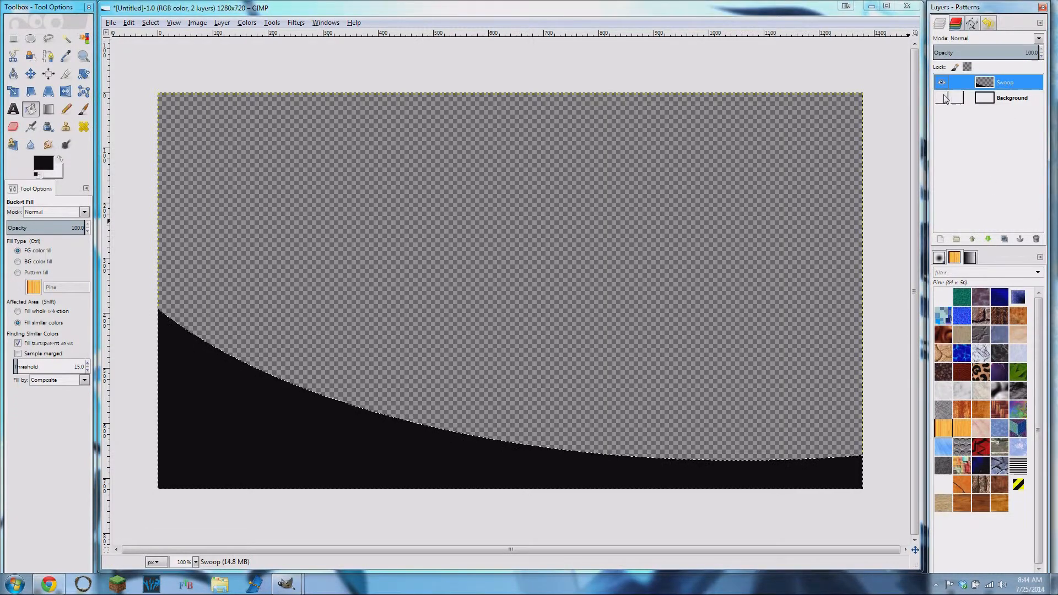
left_click(942, 98)
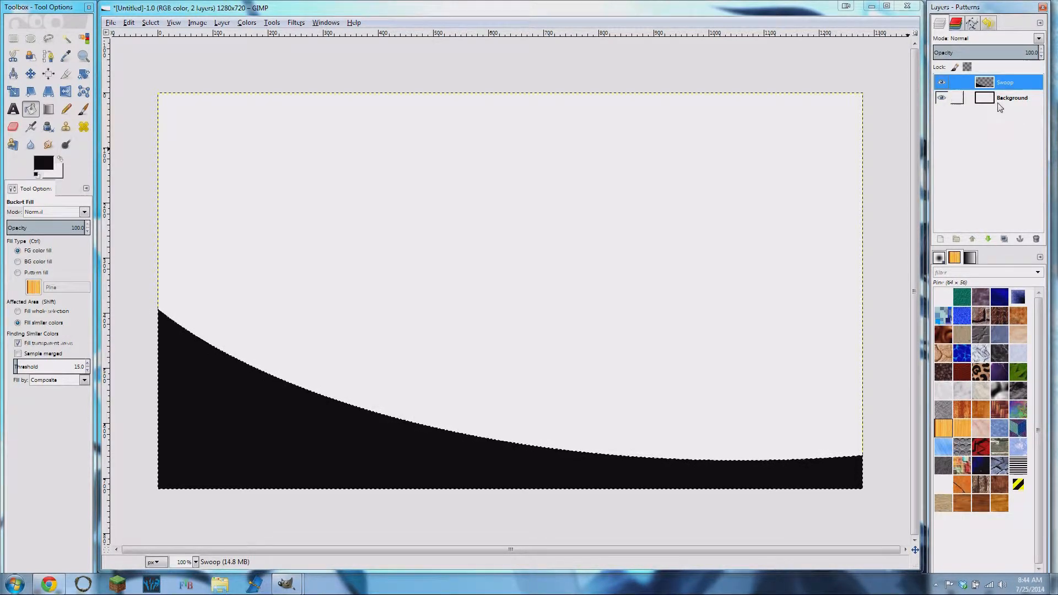
left_click(943, 80)
left_click(943, 80)
- Set the foreground color to blue 0090c6 and refill the swoop with it
left_click(44, 164)
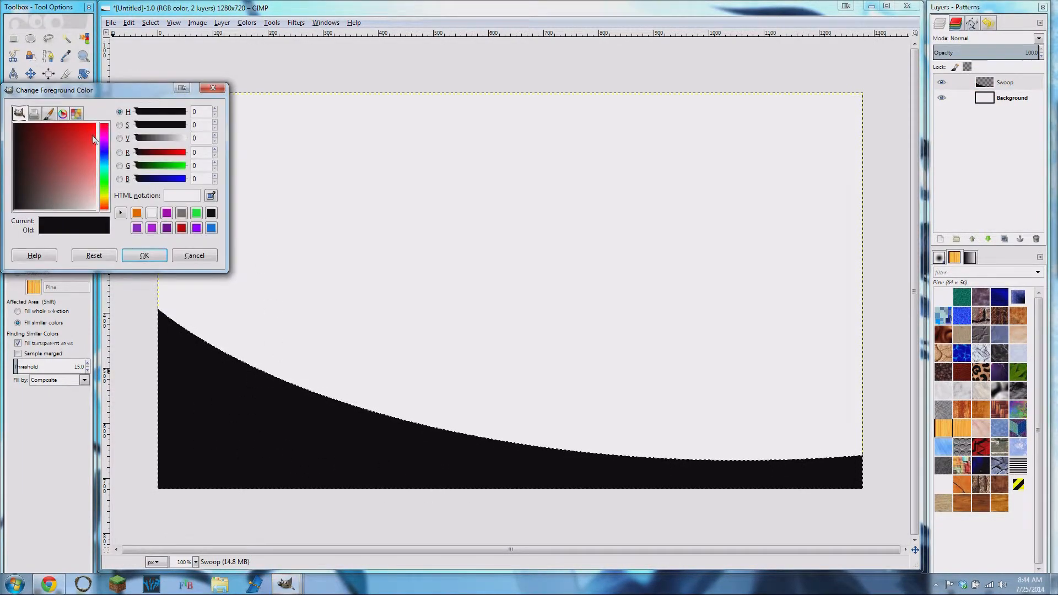
left_click(104, 163)
left_click(75, 122)
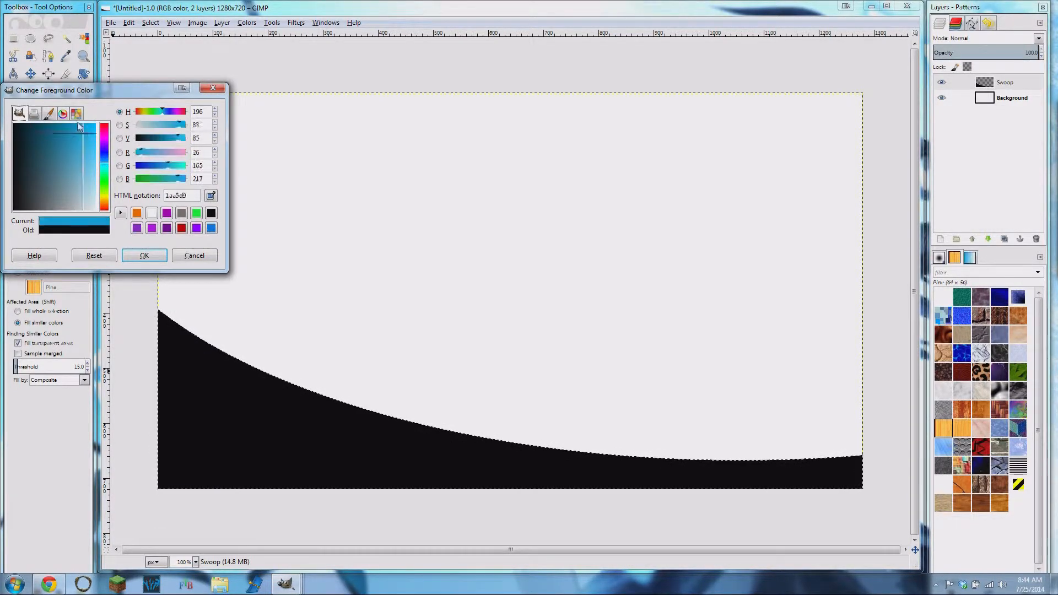
left_click(145, 256)
left_click(249, 438)
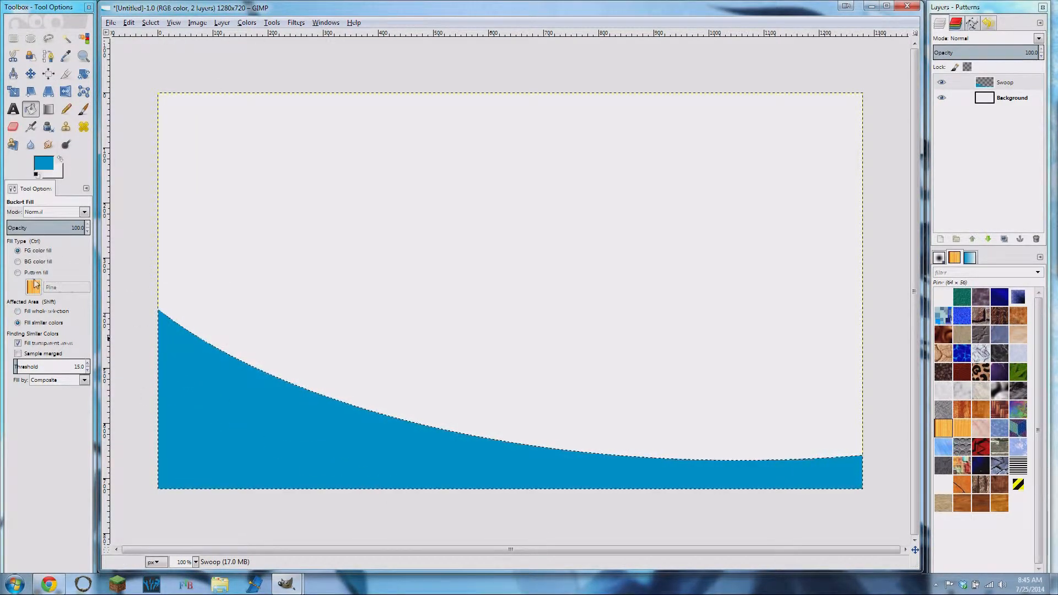
- Choose the Clone tool and check the textured swoop in the Minecraft_templet.xcf image before returning to the new image
left_click(67, 128)
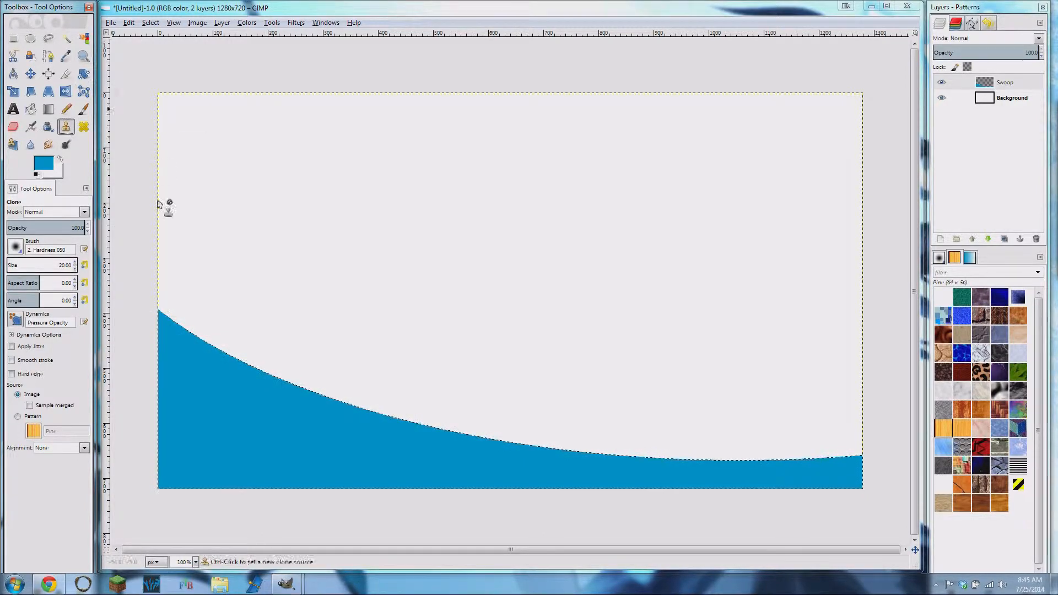
mouse_move(295, 585)
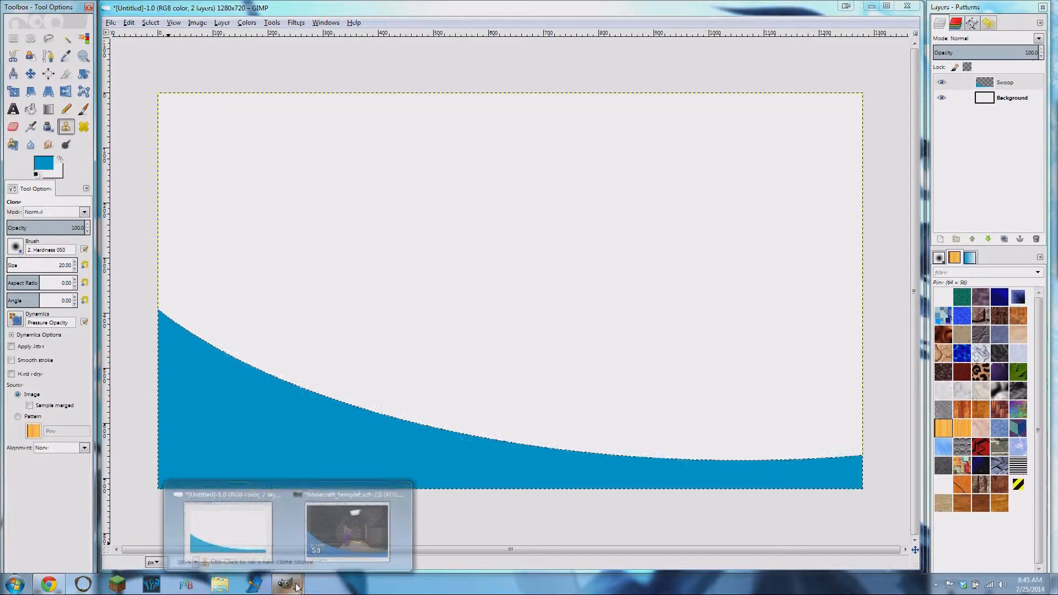
left_click(347, 518)
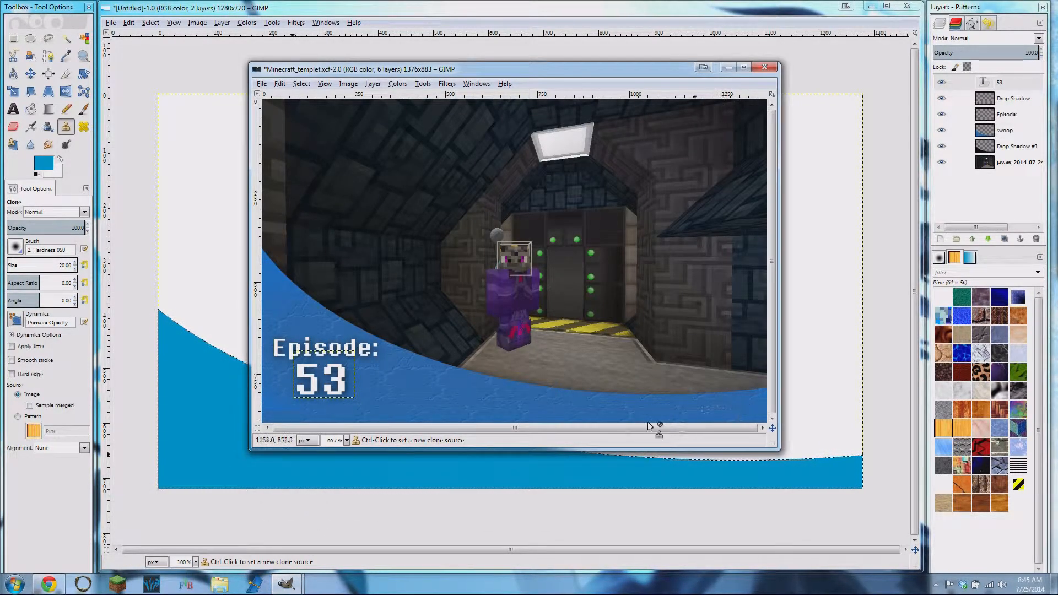
left_click(728, 66)
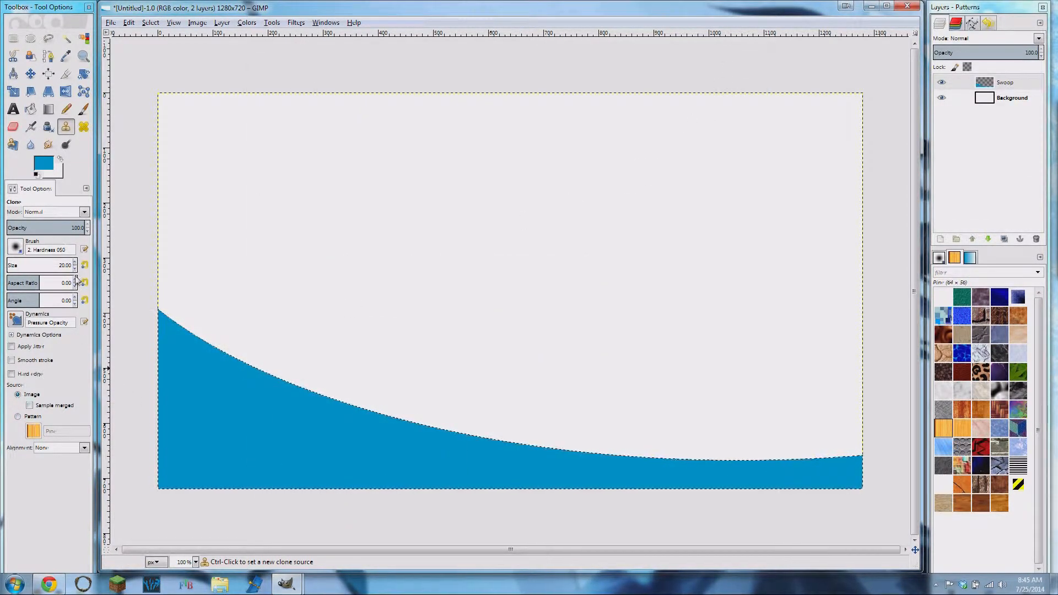
- Set the Clone tool's brush size to about 622 and its opacity to about 36
left_click(55, 264)
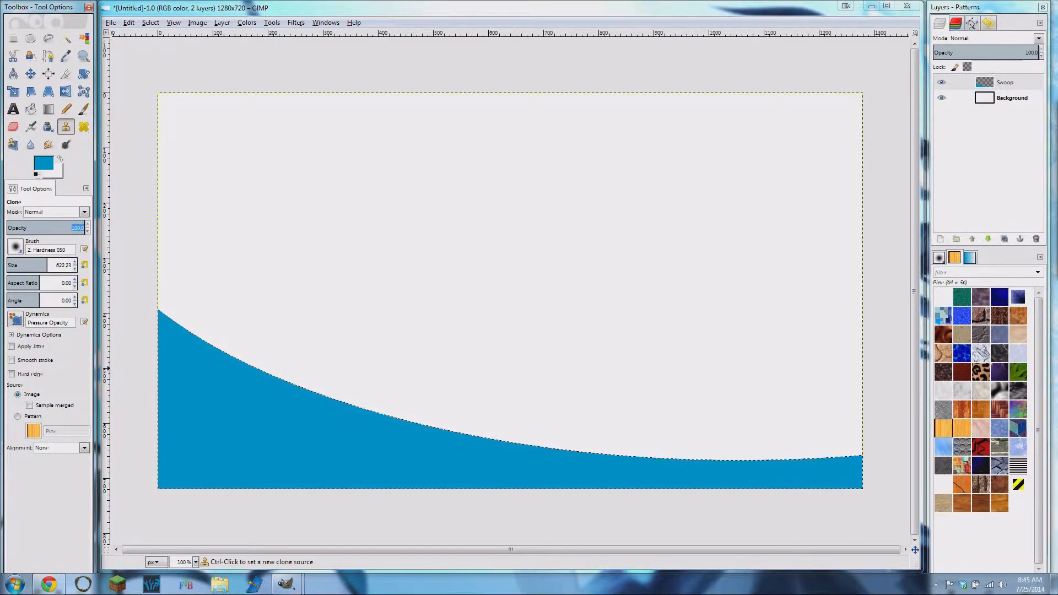
left_click(88, 231)
left_click(88, 231)
left_click(87, 231)
left_click(88, 232)
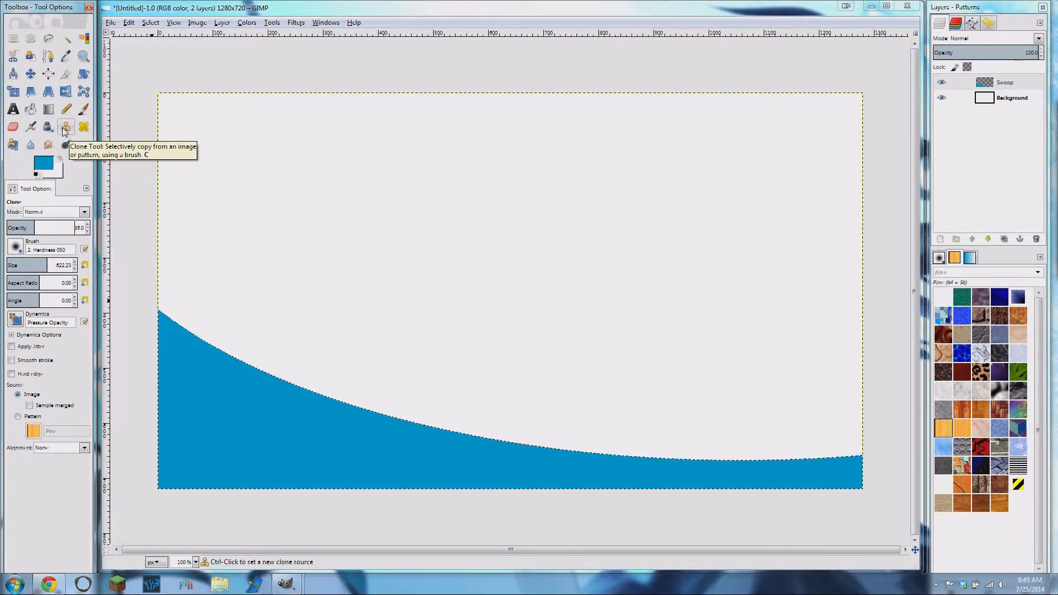
key("h")
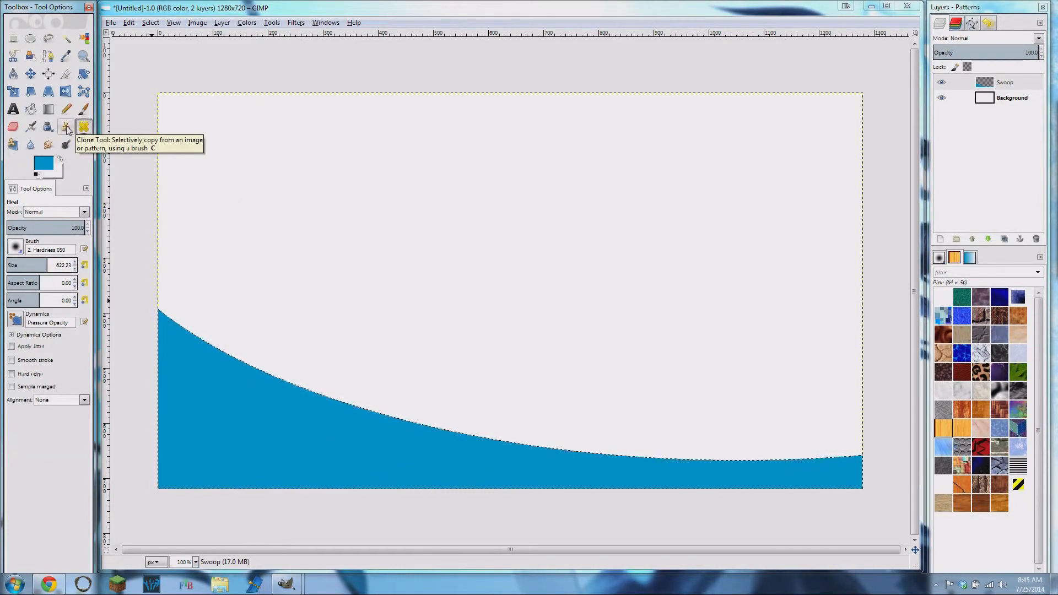
left_click(66, 128)
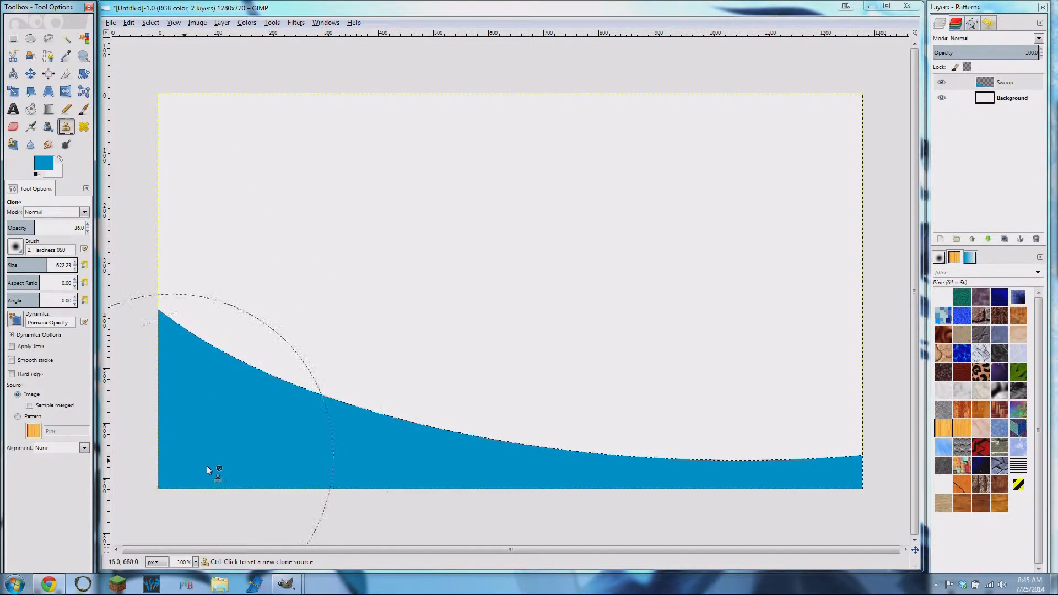
- Set the clone source to the Red Cubes pattern and paint it across the swoop, undoing and repeating the stroke for more even coverage
left_click(18, 417)
left_click(33, 431)
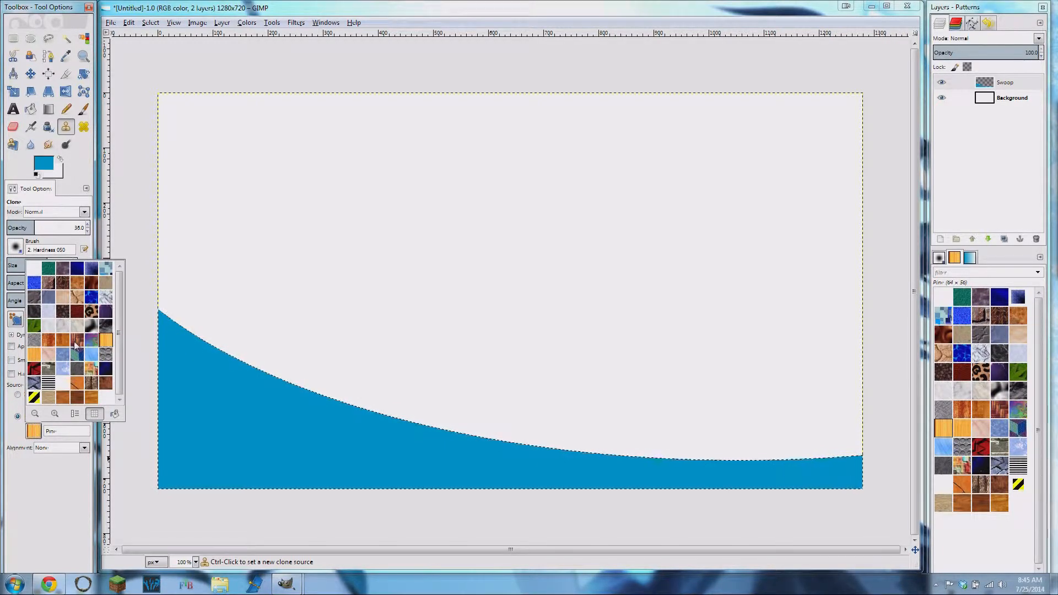
left_click(34, 373)
mouse_move(163, 400)
left_mouse_down()
mouse_move(326, 439)
mouse_move(776, 478)
left_mouse_up()
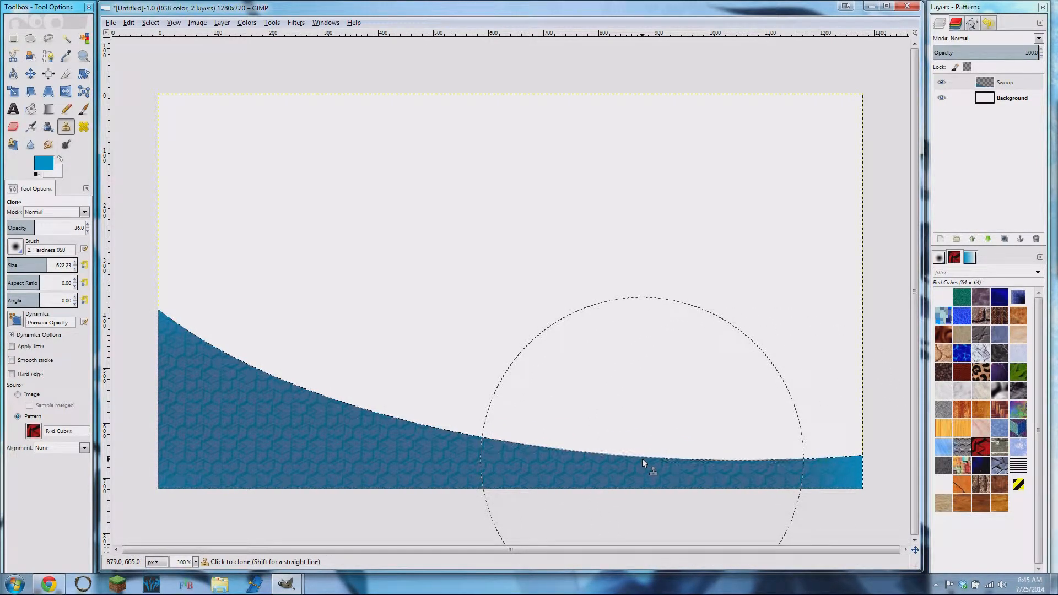
key("ctrl+z")
mouse_move(171, 373)
left_mouse_down()
mouse_move(443, 433)
mouse_move(838, 449)
left_mouse_up()
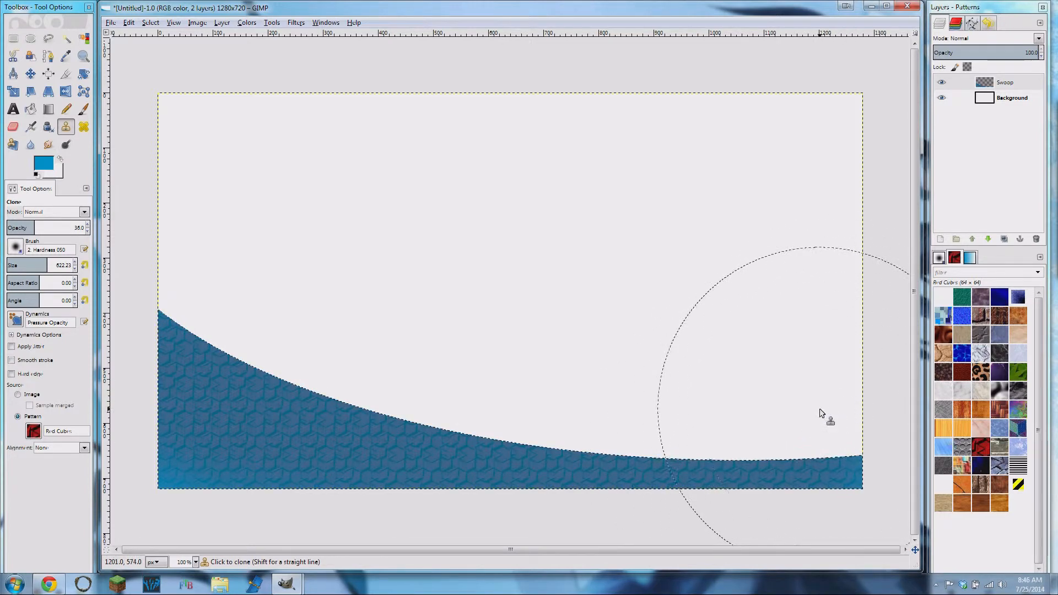
key("ctrl+z")
mouse_move(171, 393)
left_mouse_down()
mouse_move(482, 448)
mouse_move(881, 457)
left_mouse_up()
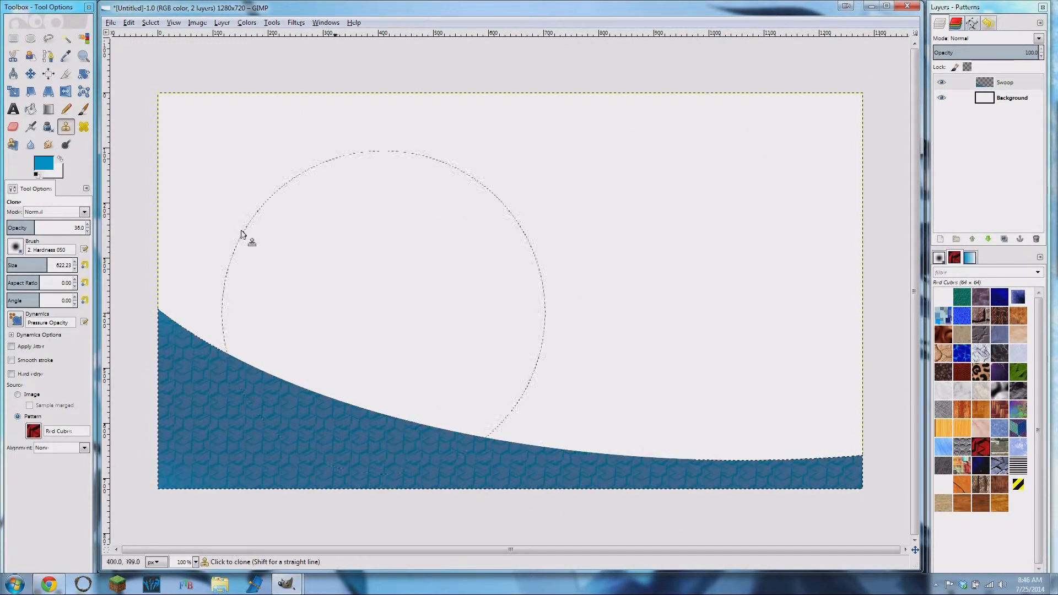
- Apply a black Drop Shadow to the Swoop layer with X and Y offsets 4, blur radius 30, opacity 80 and resizing disallowed
left_click(1026, 82)
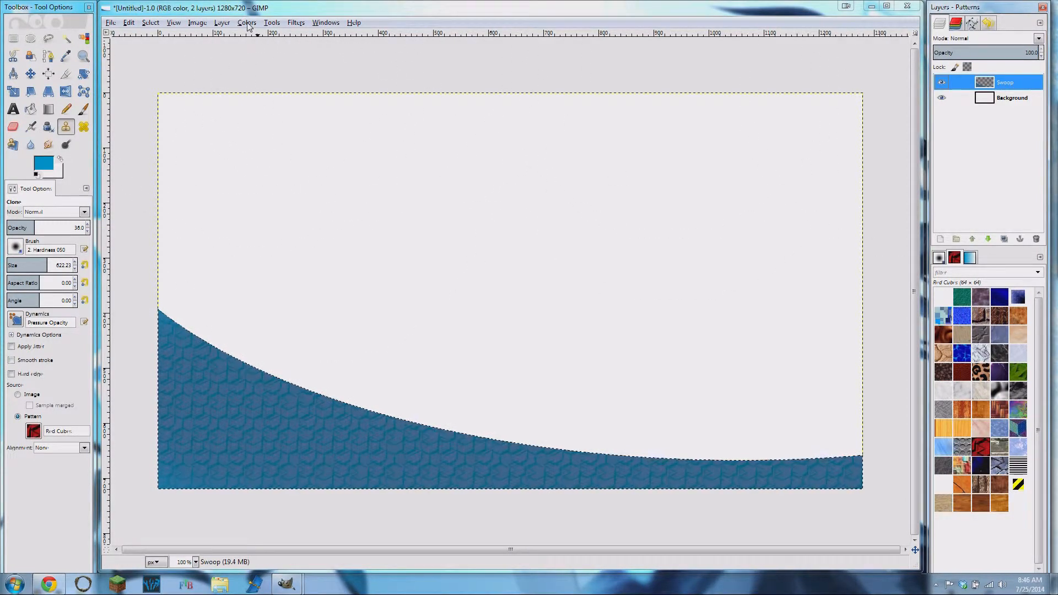
left_click(296, 23)
mouse_move(345, 109)
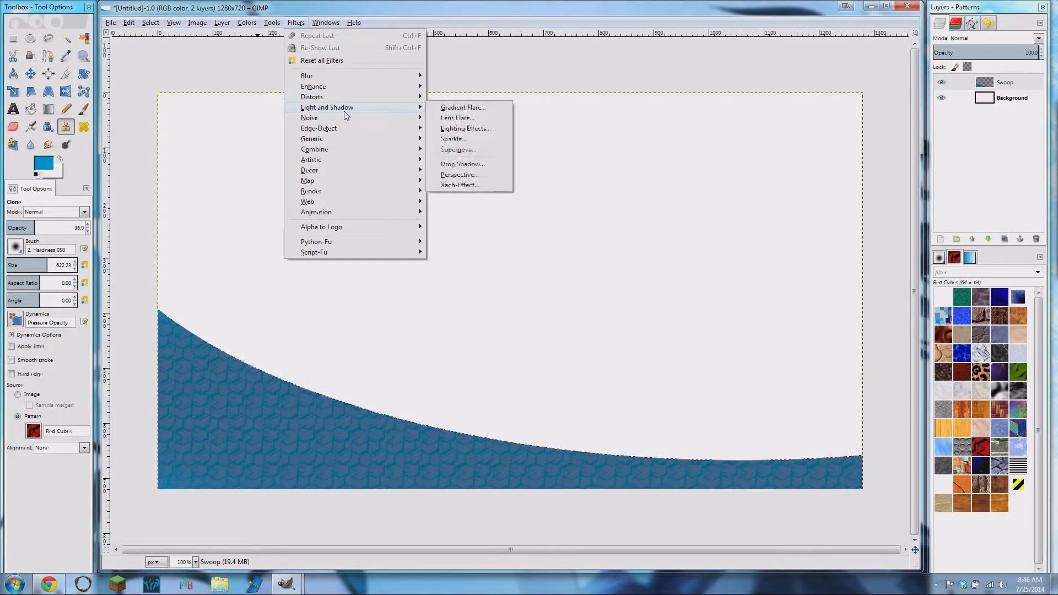
left_click(486, 166)
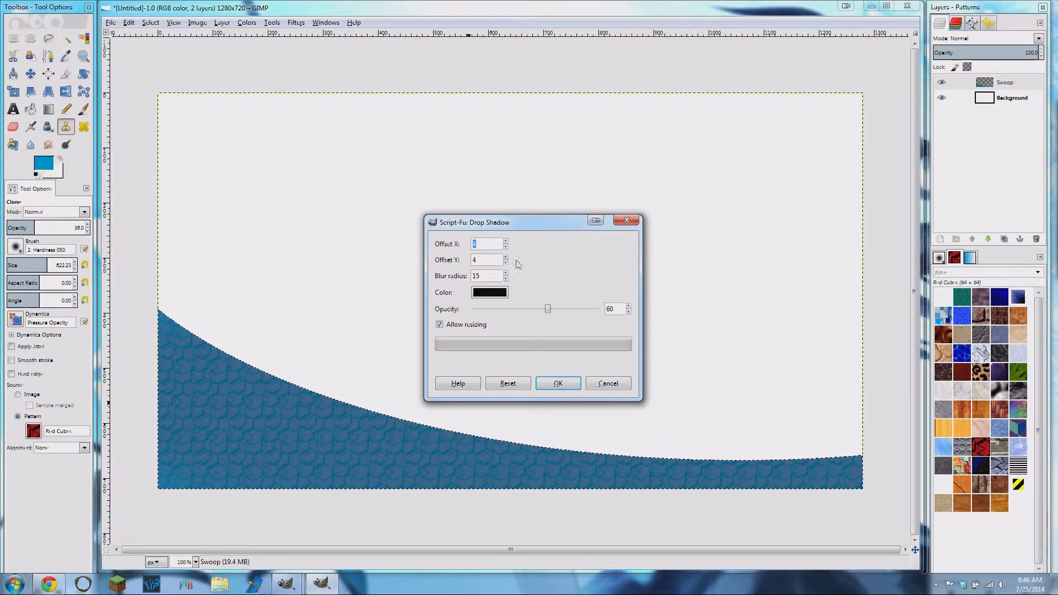
left_click(439, 324)
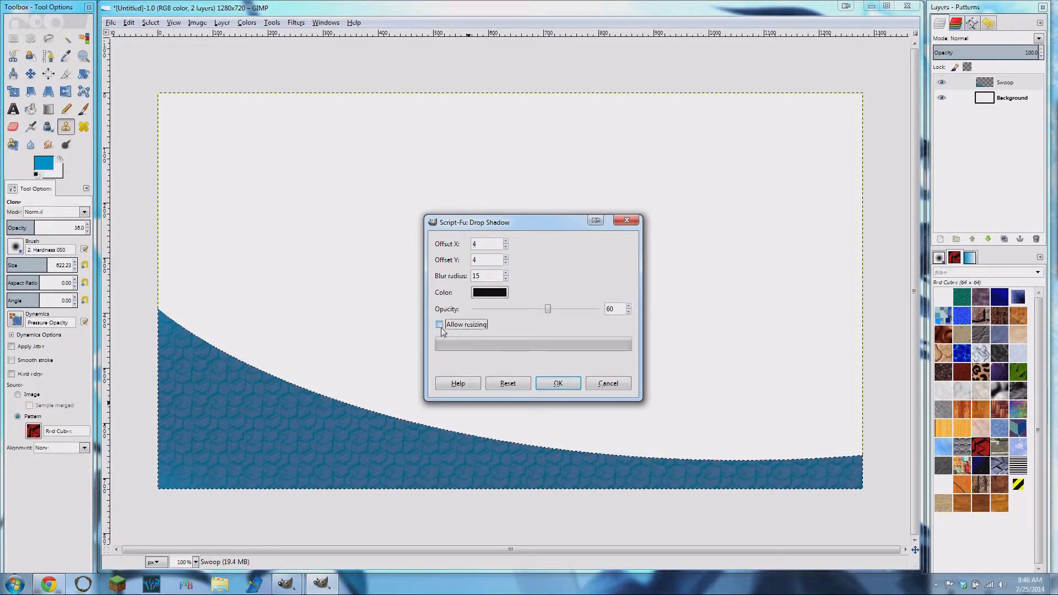
left_click(505, 272)
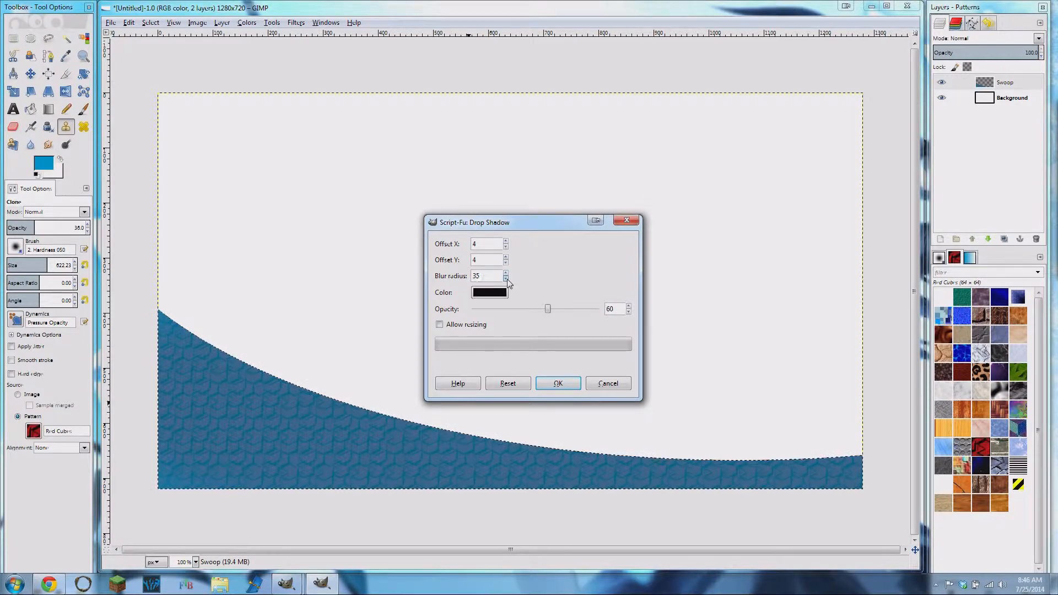
left_click(507, 279)
left_click(507, 279)
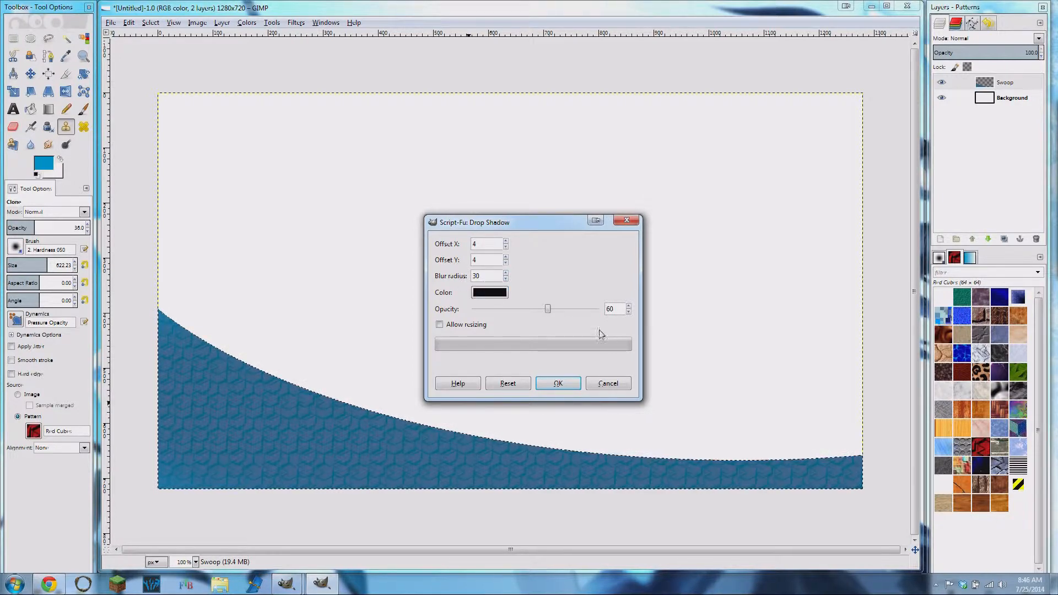
double_click(582, 313)
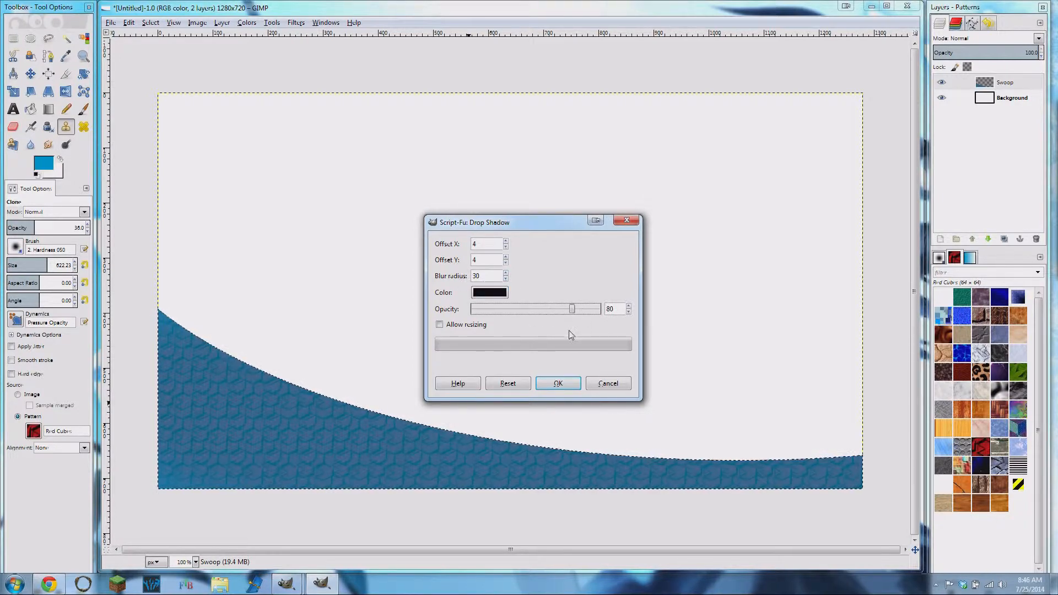
left_click(560, 383)
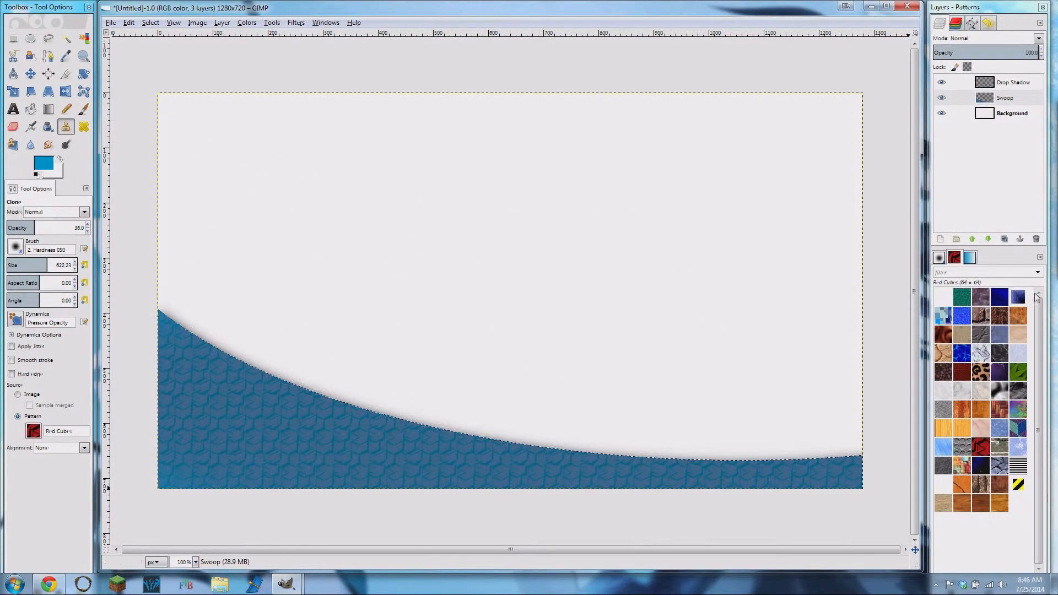
- Move the Drop Shadow layer beneath the Swoop layer, compare its visibility, and delete it
left_click(942, 83)
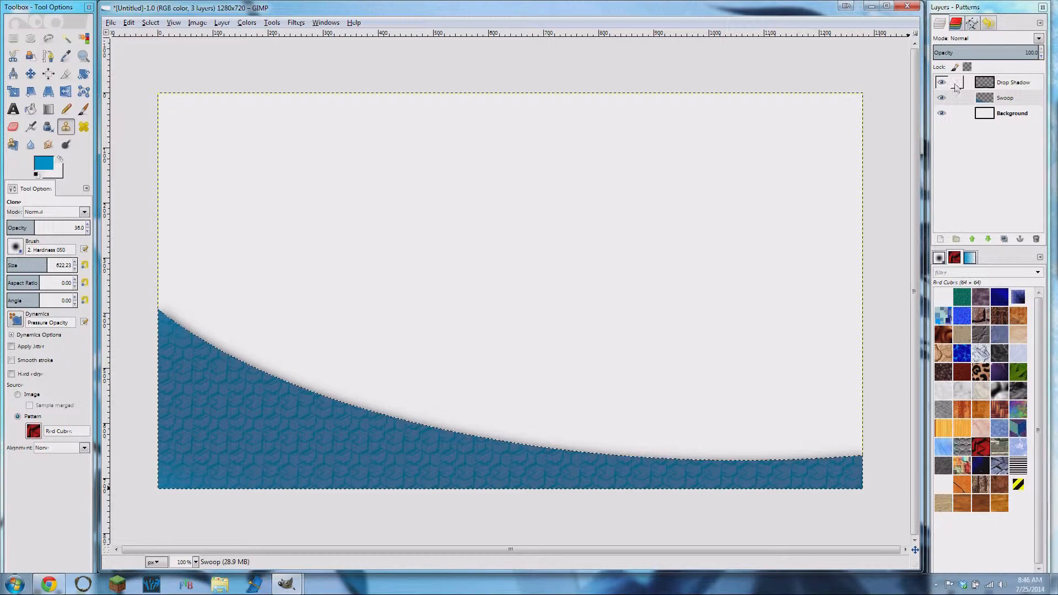
left_click_drag(1006, 86, 1015, 112)
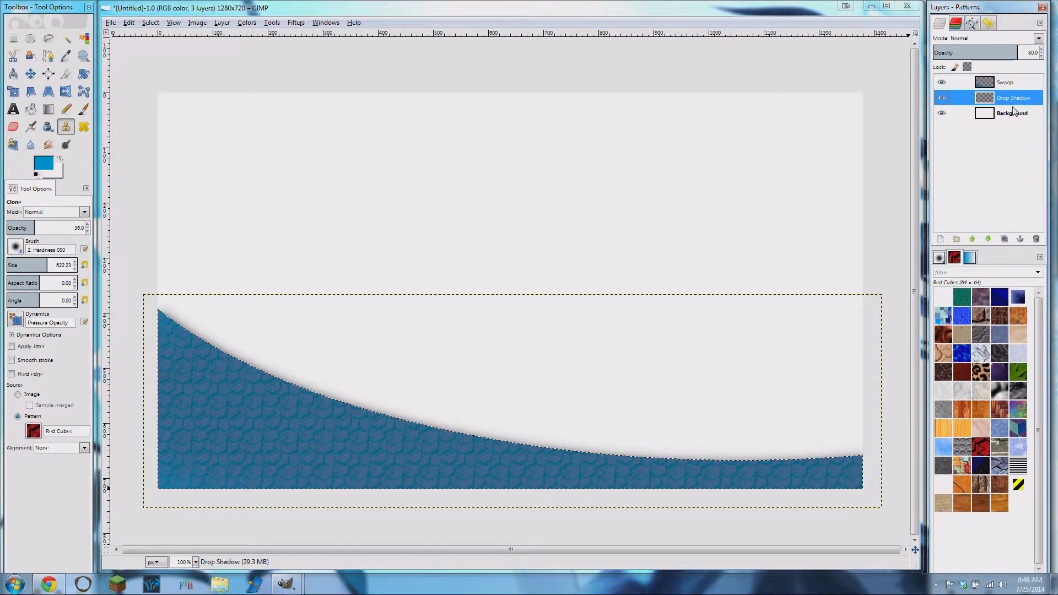
left_click(942, 99)
left_click_drag(1010, 86, 1037, 240)
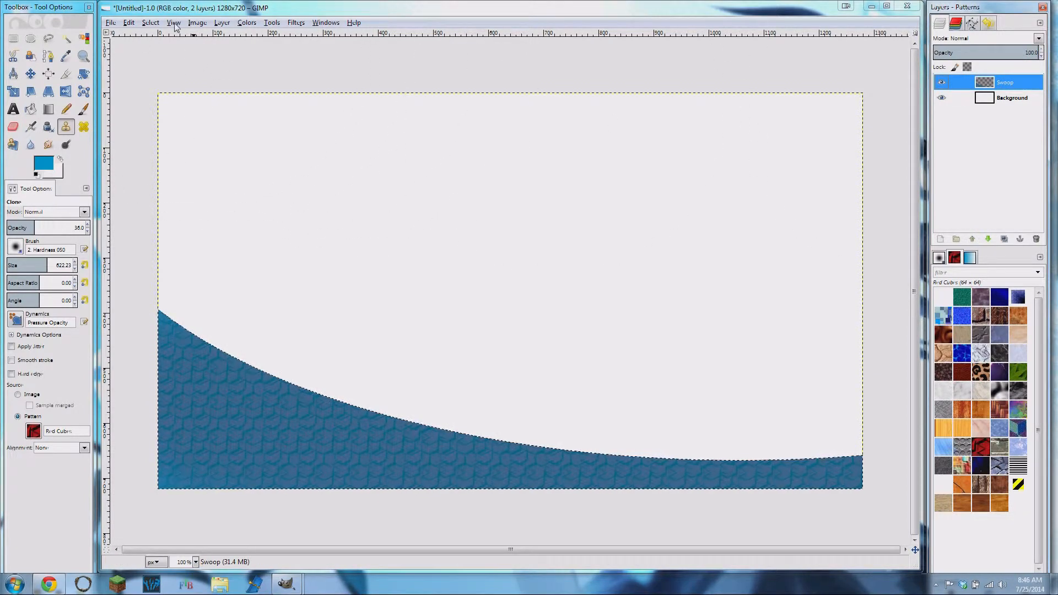
- Clear the selection and reapply the black Drop Shadow to the Swoop layer with offsets 4, blur radius 30, opacity 80 and resizing disallowed
left_click(154, 23)
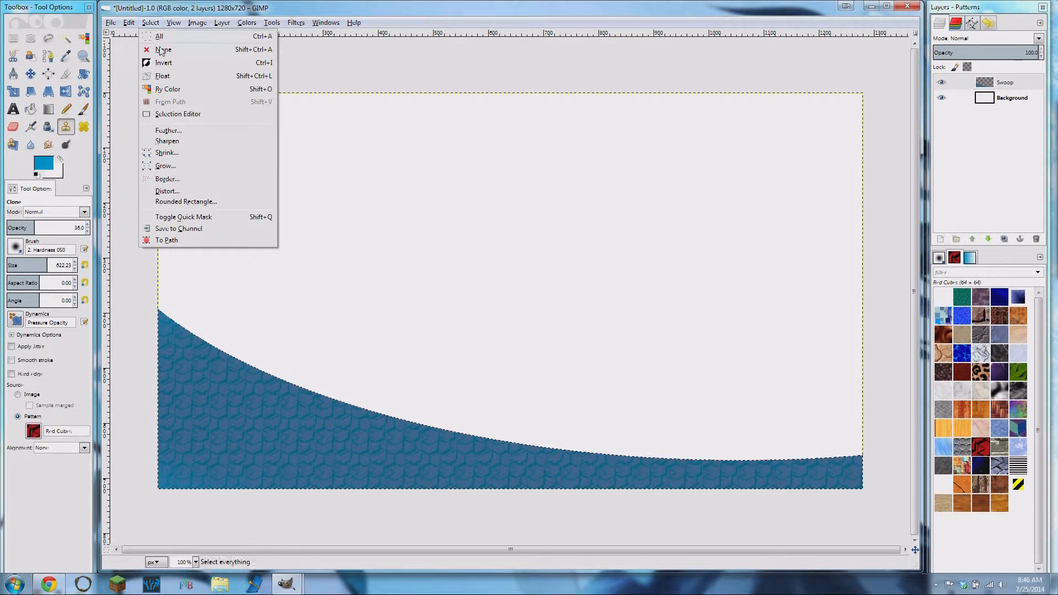
left_click(161, 53)
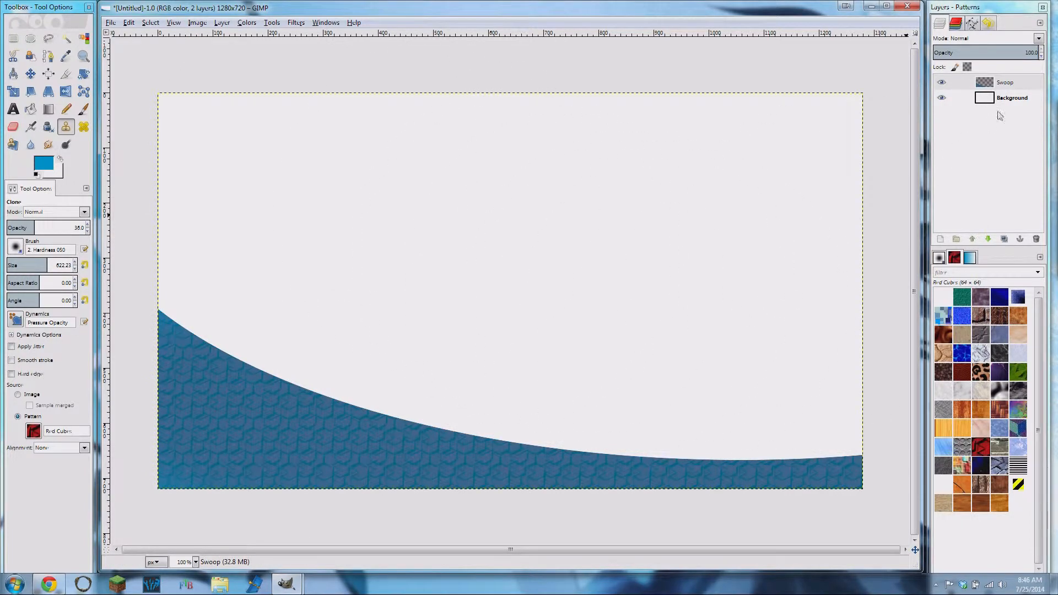
left_click(1005, 82)
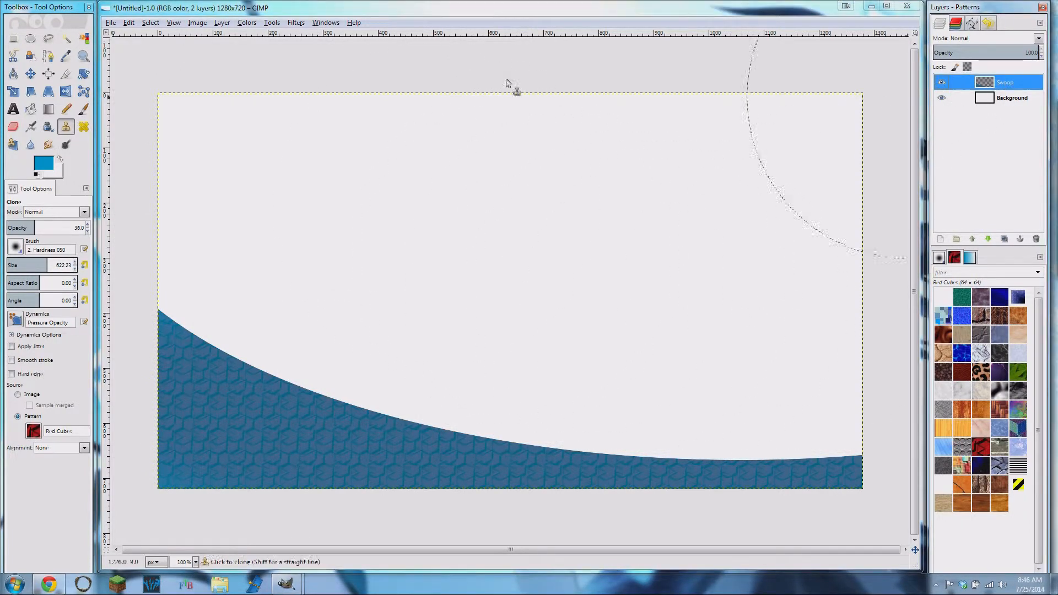
left_click(296, 23)
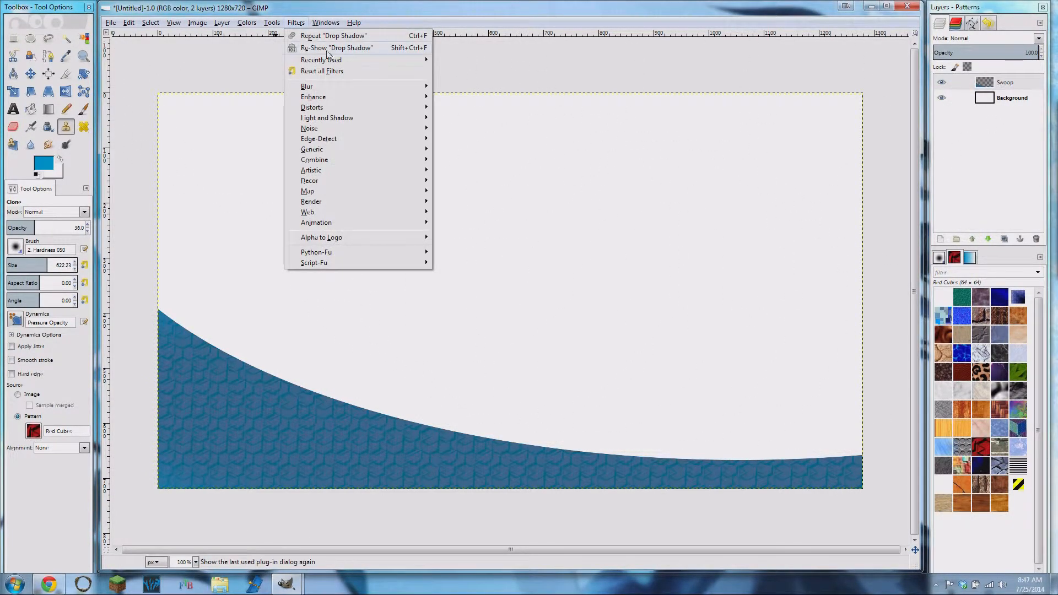
left_click(408, 49)
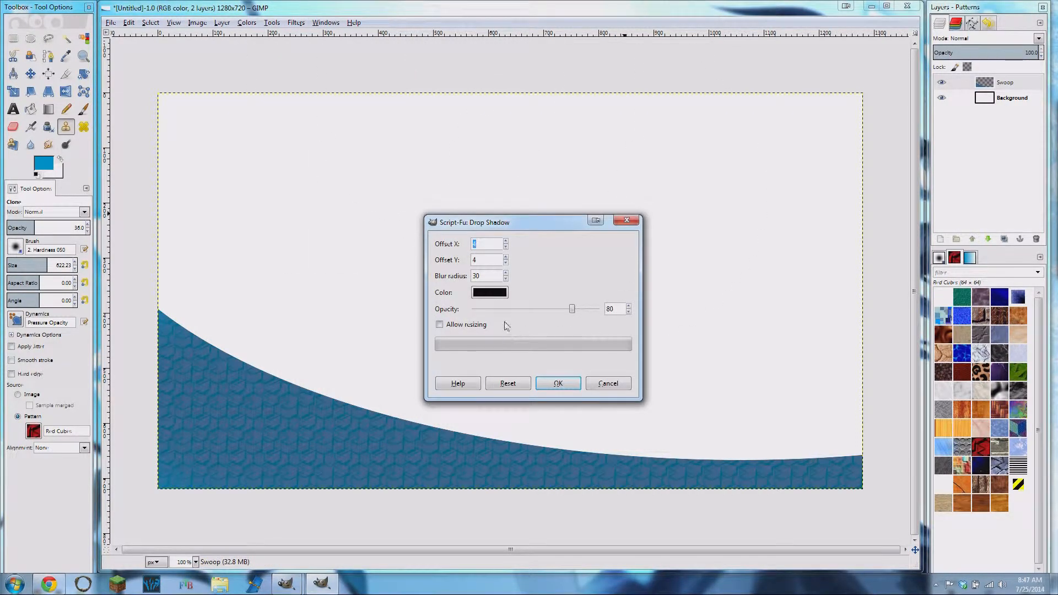
left_click(558, 384)
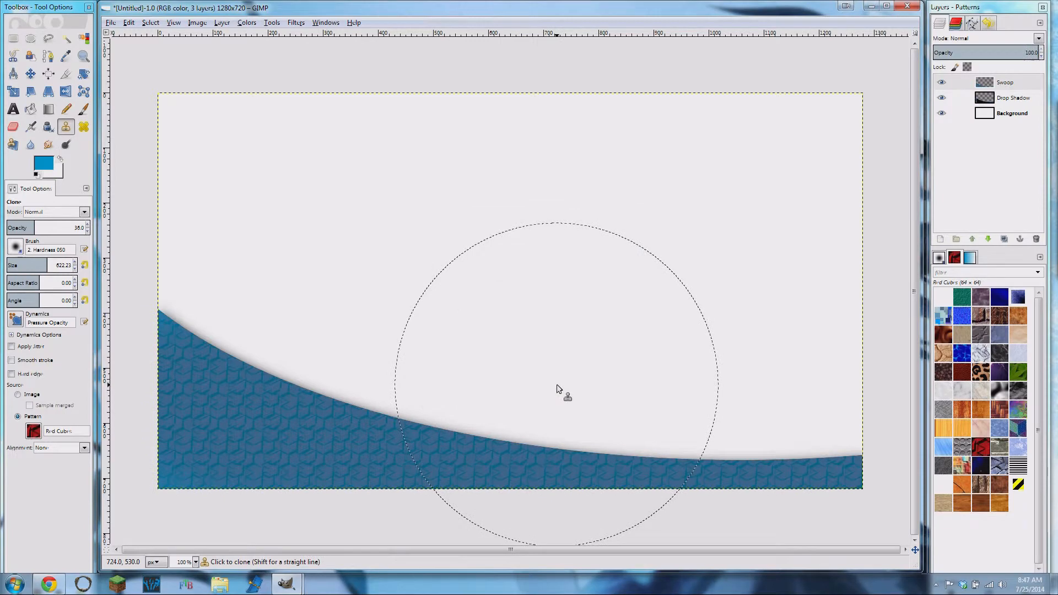
- Toggle the visibility of the Drop Shadow and Swoop layers to inspect the shadow around the swoop
left_click(942, 98)
left_click(941, 97)
left_click(942, 82)
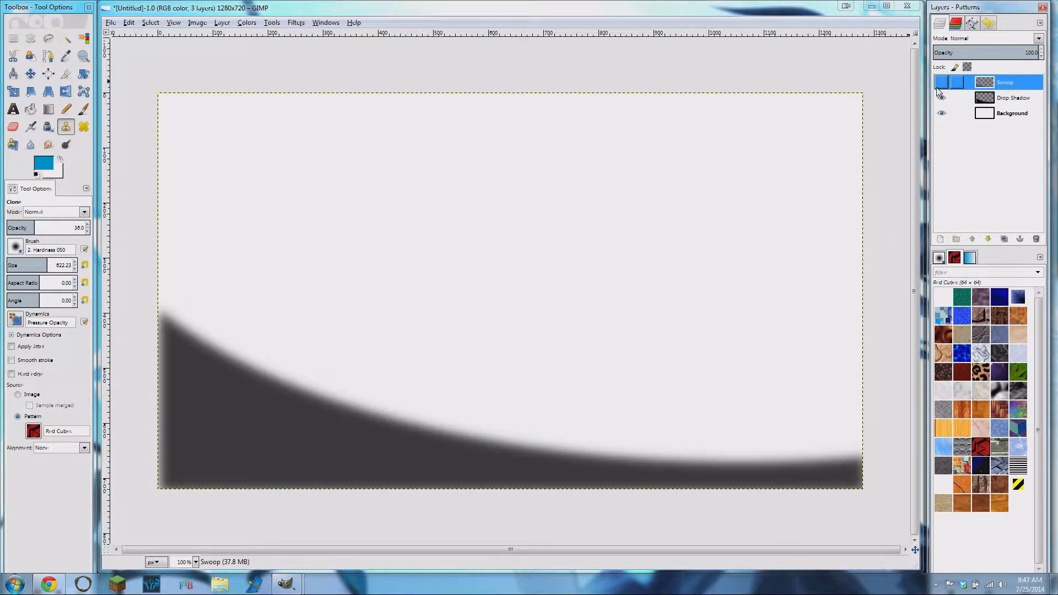
left_click(941, 82)
left_click(941, 82)
left_click(942, 83)
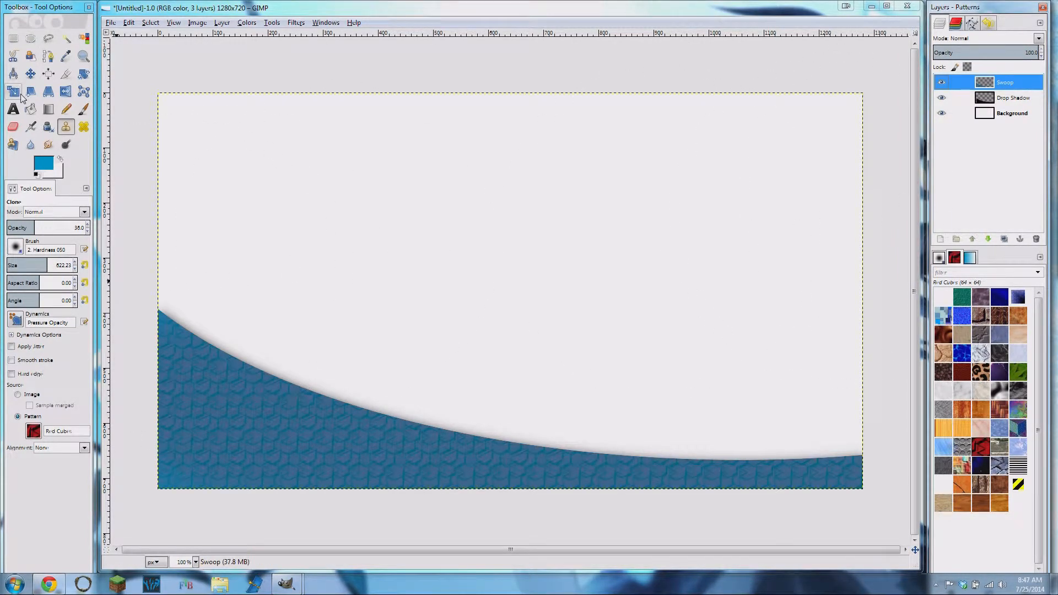
- Add the white text "Episode" in the 8bitoperator font at 100 px, in a text box about 436 by 110 px over the swoop
left_click(13, 109)
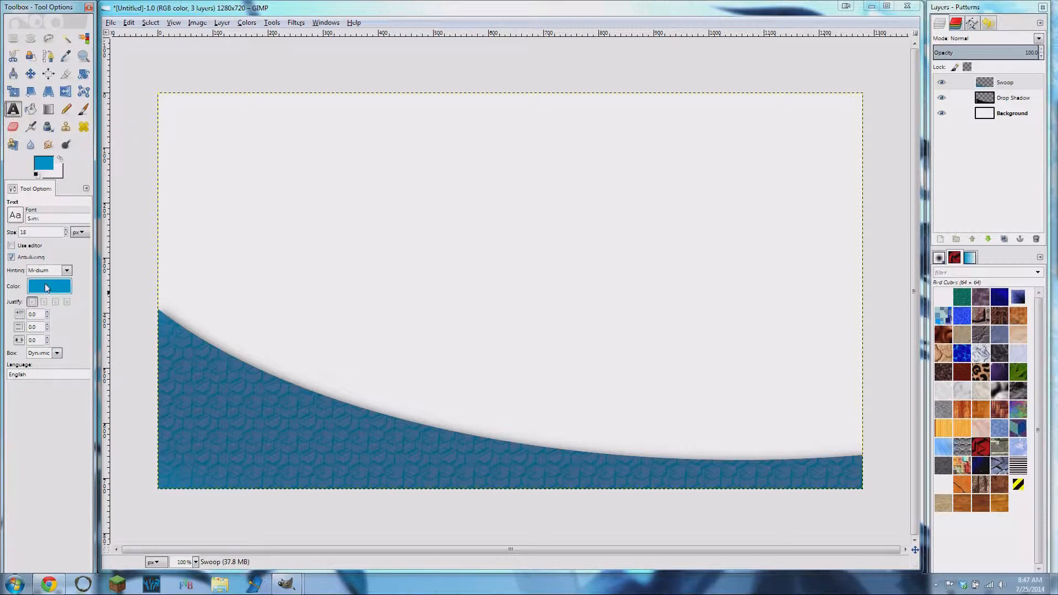
left_click(61, 158)
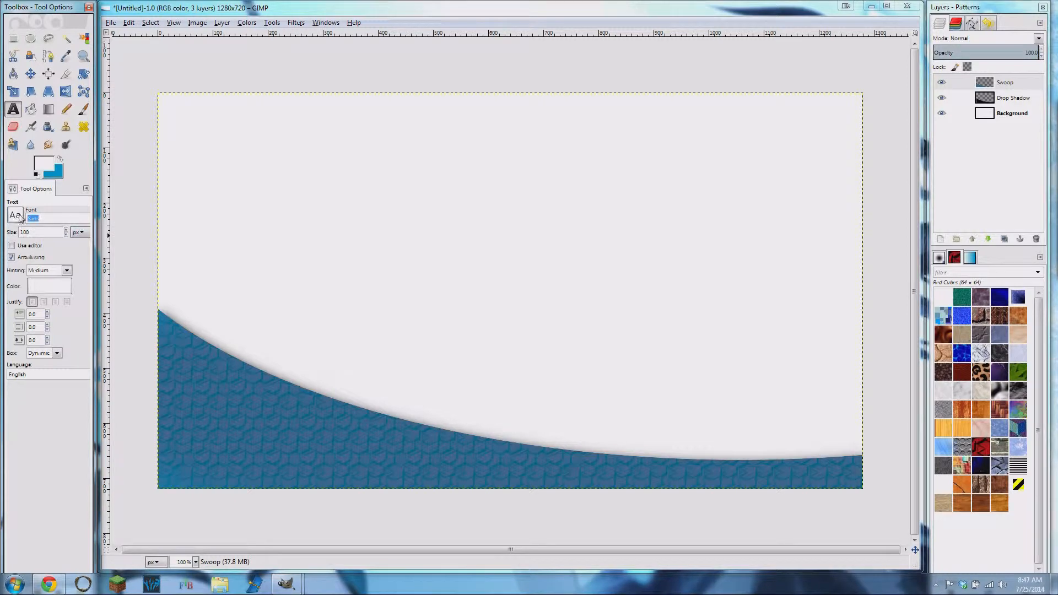
type("8bitoperator")
left_click_drag(189, 385, 430, 445)
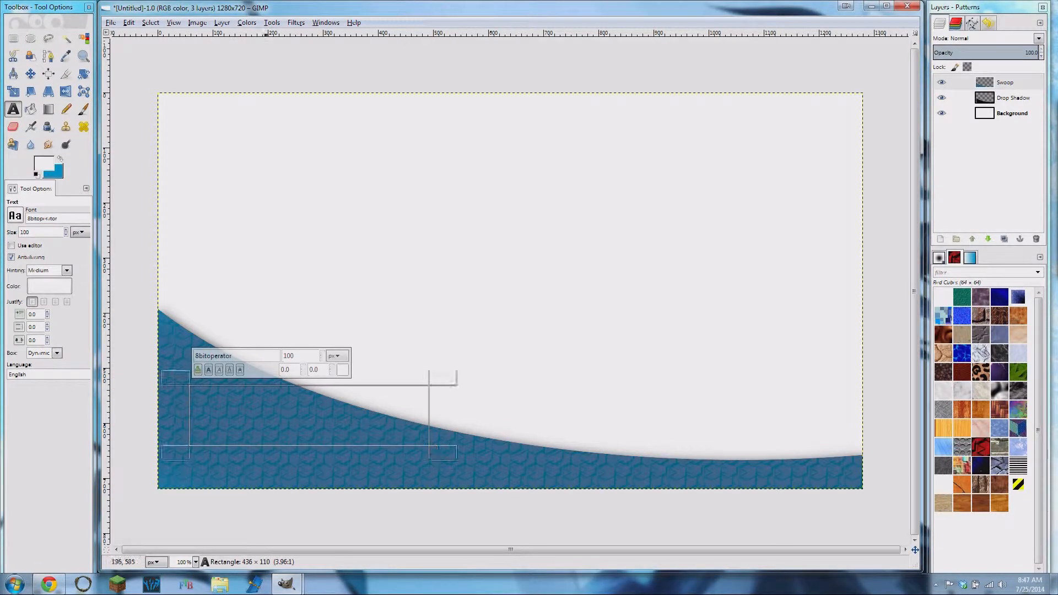
type("Episode")
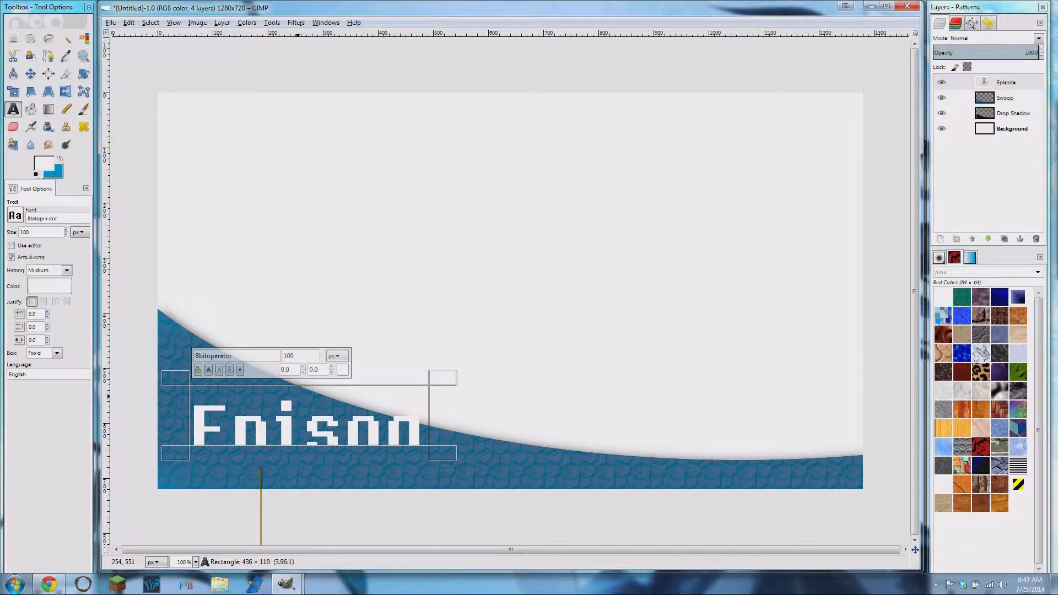
- Reduce the whole "Episode" text's size, trying 75 px and settling on 50 px
key("ctrl+a")
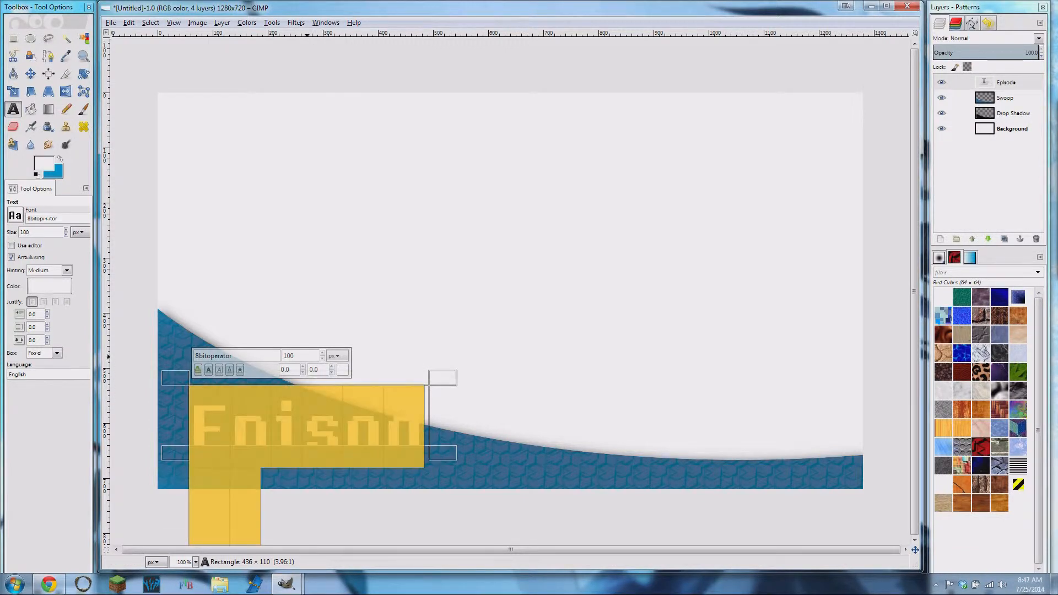
double_click(288, 356)
key("Return")
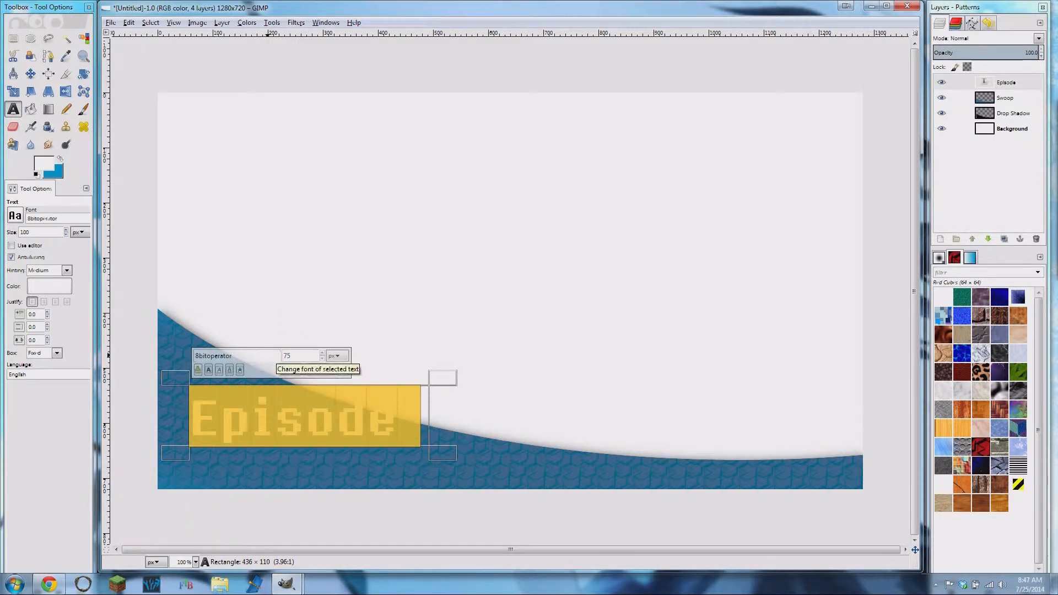
double_click(285, 357)
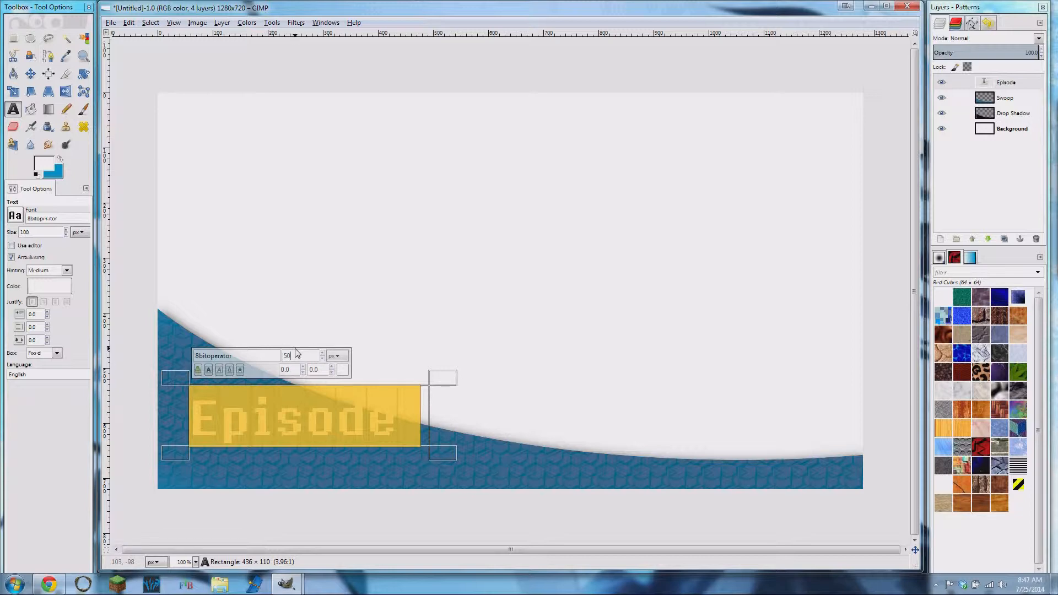
key("Return")
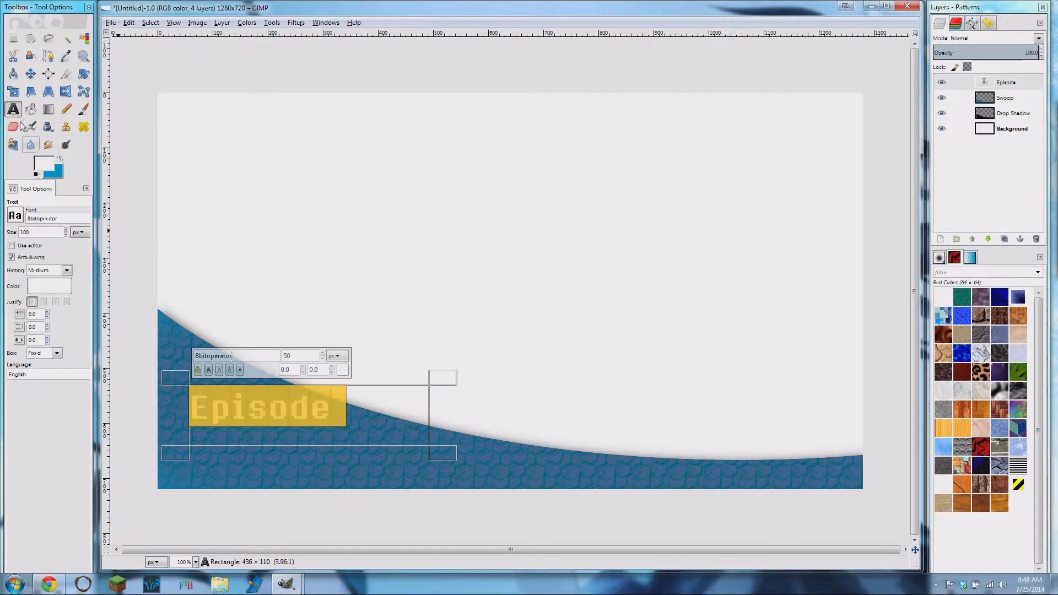
- Append a colon to the "Episode" text and nudge the text into place on the tall end of the swoop
left_click(31, 73)
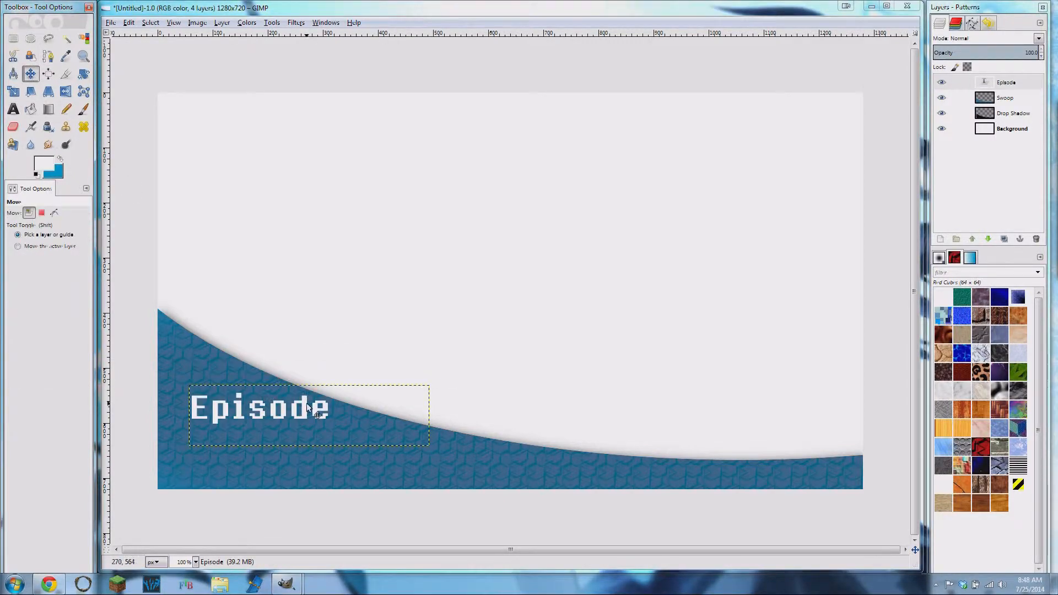
left_click_drag(306, 408, 306, 416)
left_click(13, 108)
left_click(381, 387)
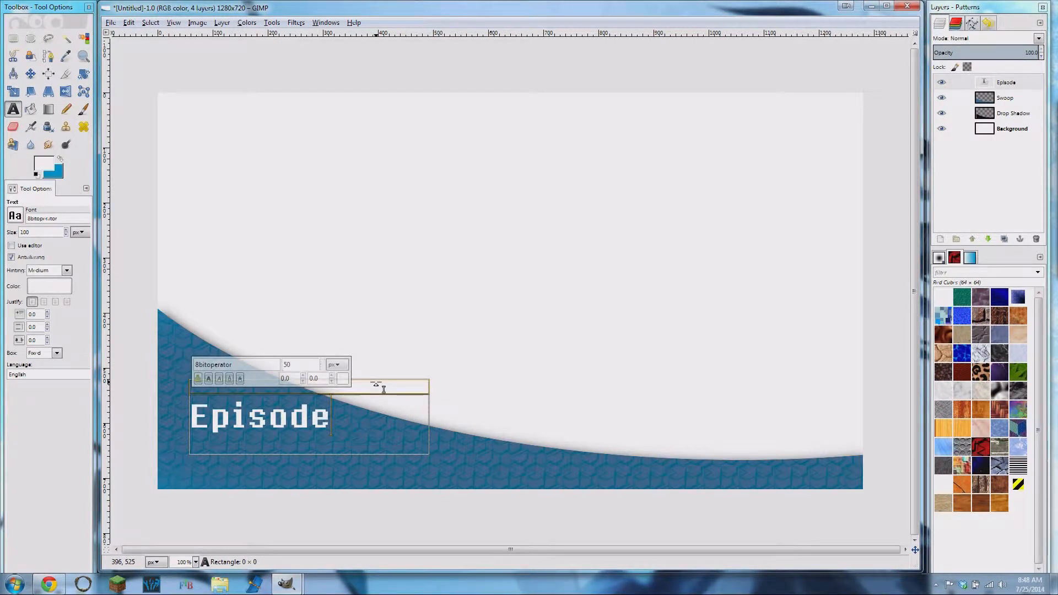
type(":")
left_click(30, 74)
mouse_move(255, 421)
left_mouse_down()
mouse_move(239, 412)
mouse_move(251, 417)
left_mouse_up()
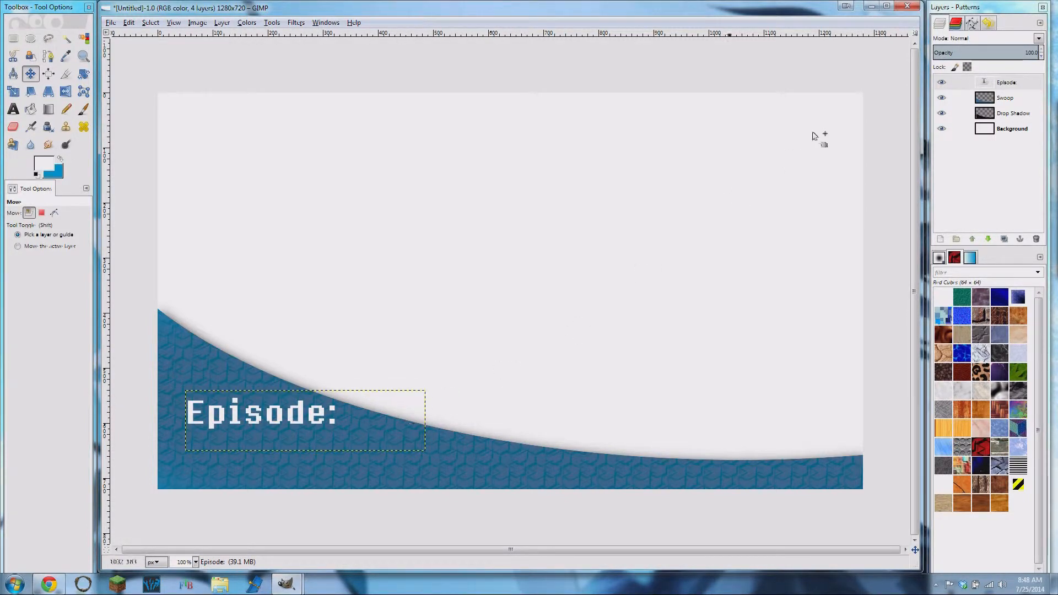
- Repeat the Drop Shadow filter with the same settings on the "Episode:" text layer
left_click(1016, 84)
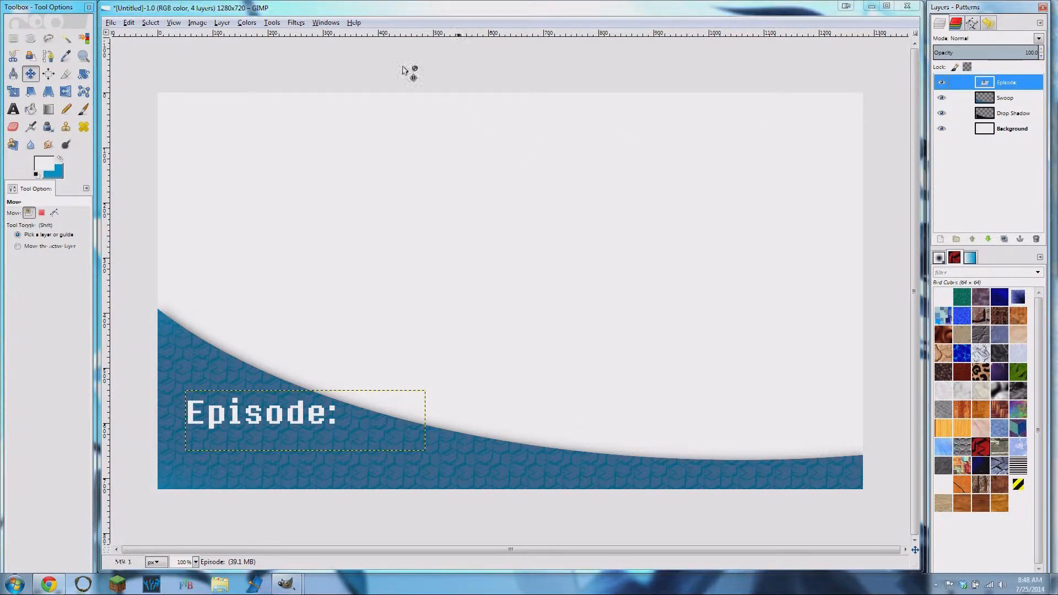
left_click(296, 23)
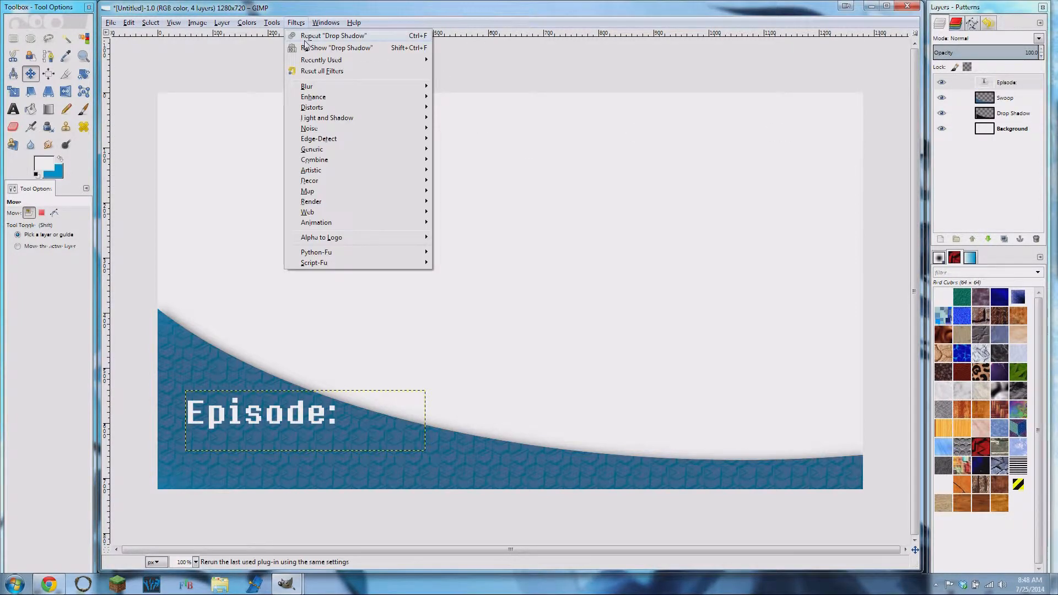
left_click(351, 38)
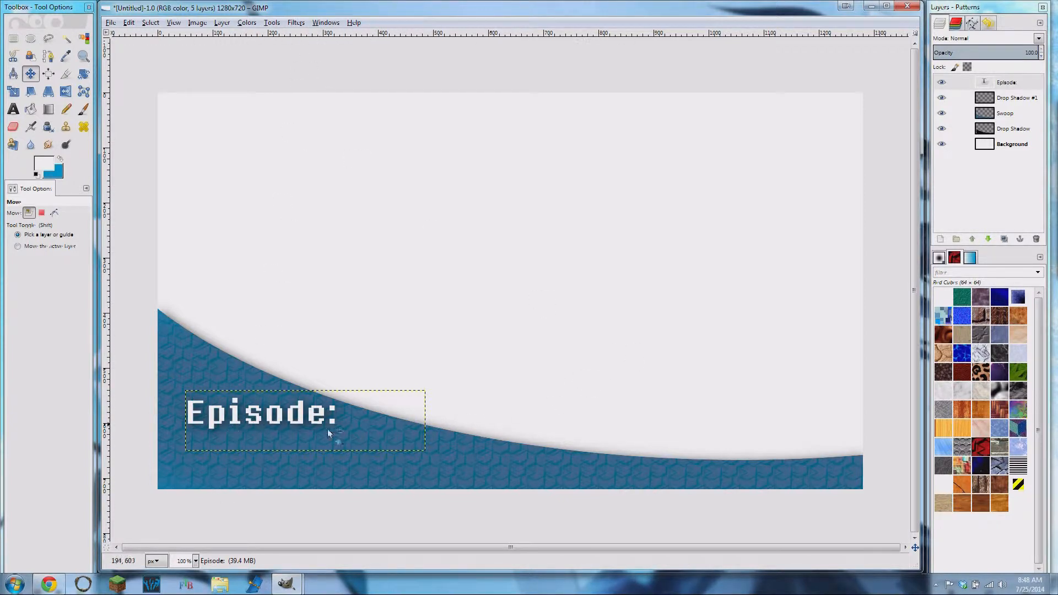
- Merge the "Episode:" text layer down onto its drop shadow and rename the merged layer Episode
left_click(1017, 99)
left_click(1017, 84)
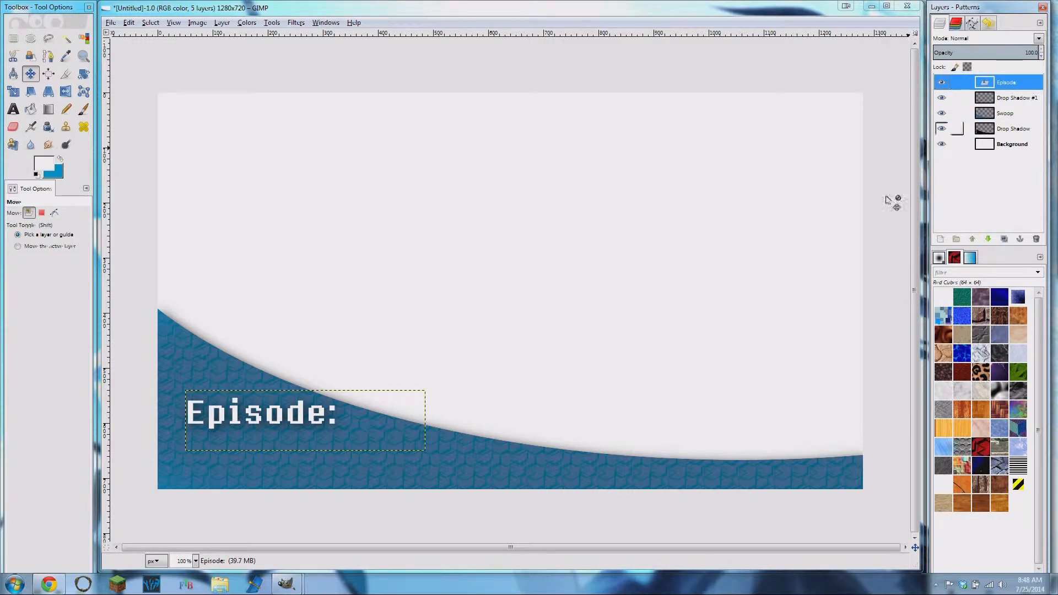
right_click(1008, 84)
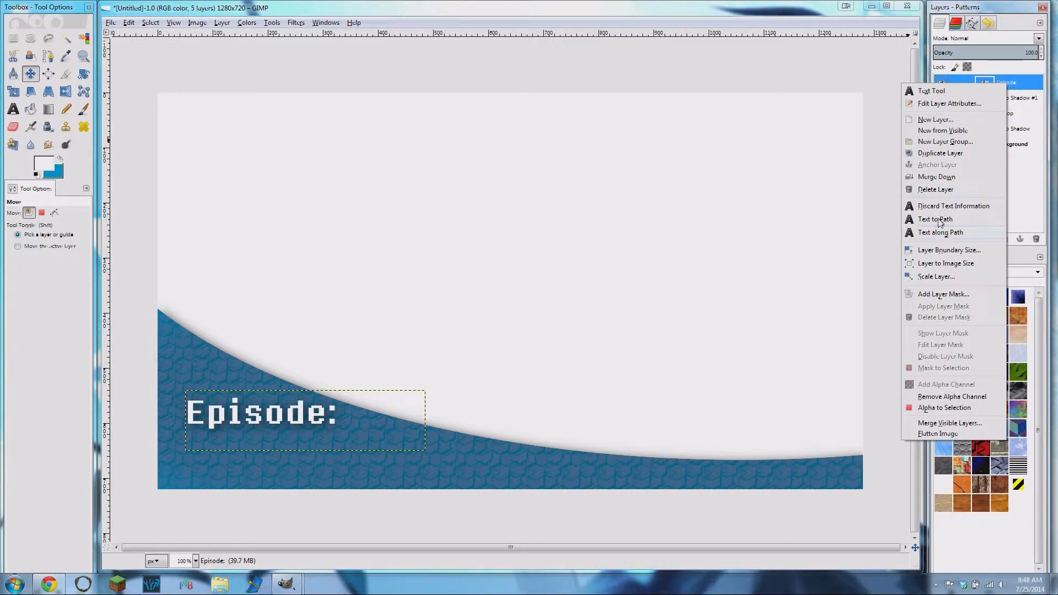
left_click(935, 178)
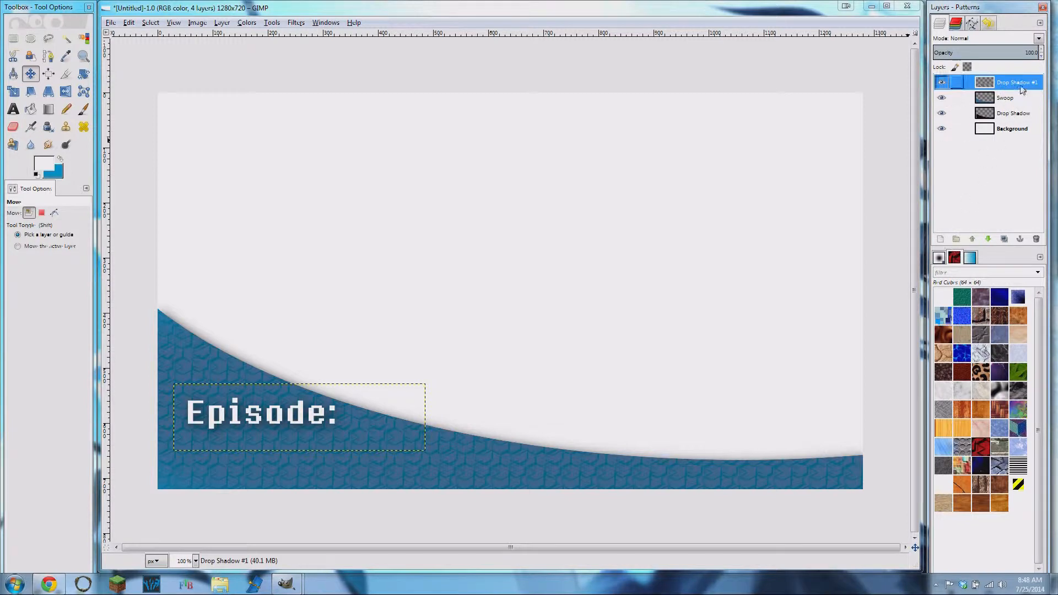
right_click(1021, 89)
left_click(992, 92)
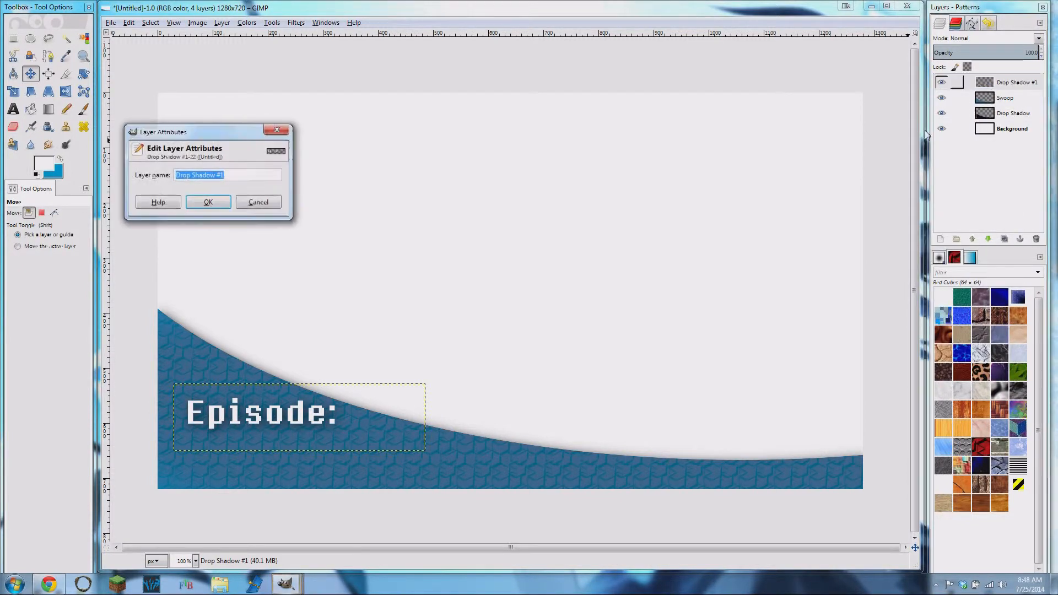
type("Episode")
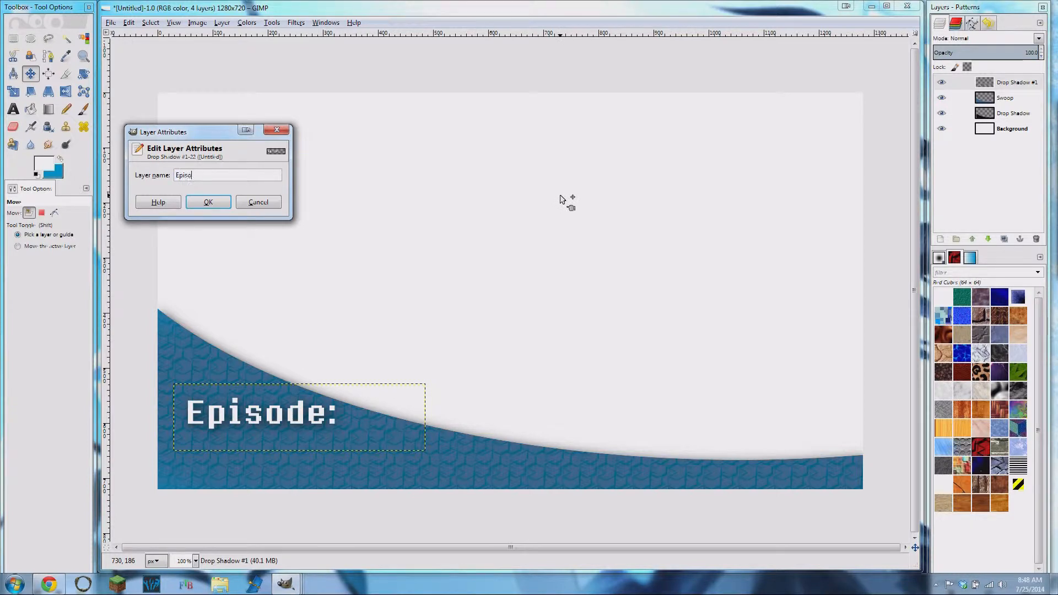
left_click(209, 202)
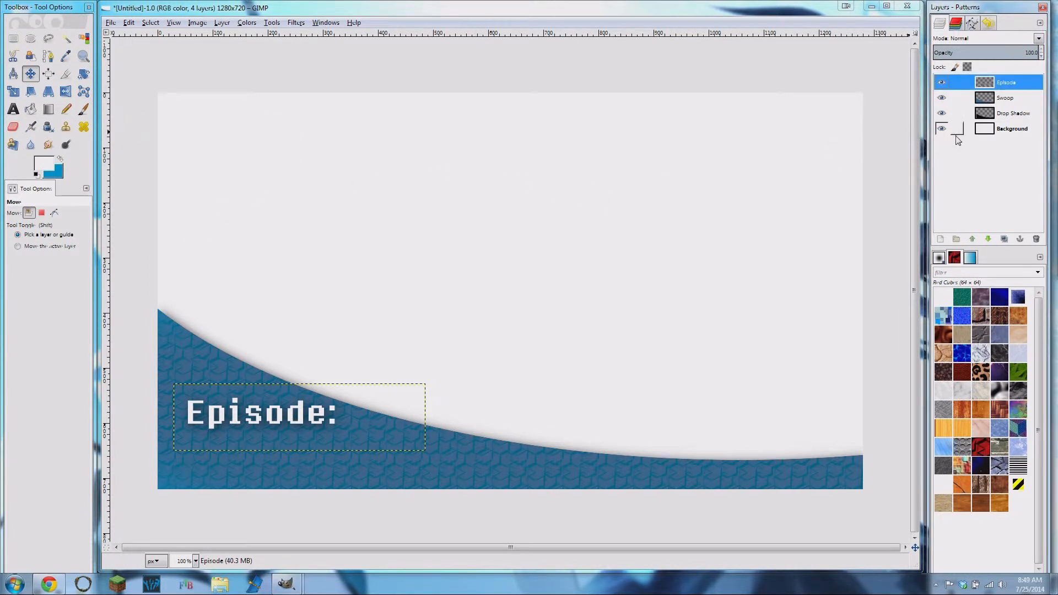
- Merge the Swoop layer down onto its drop shadow and rename the merged layer Swoop
right_click(1012, 99)
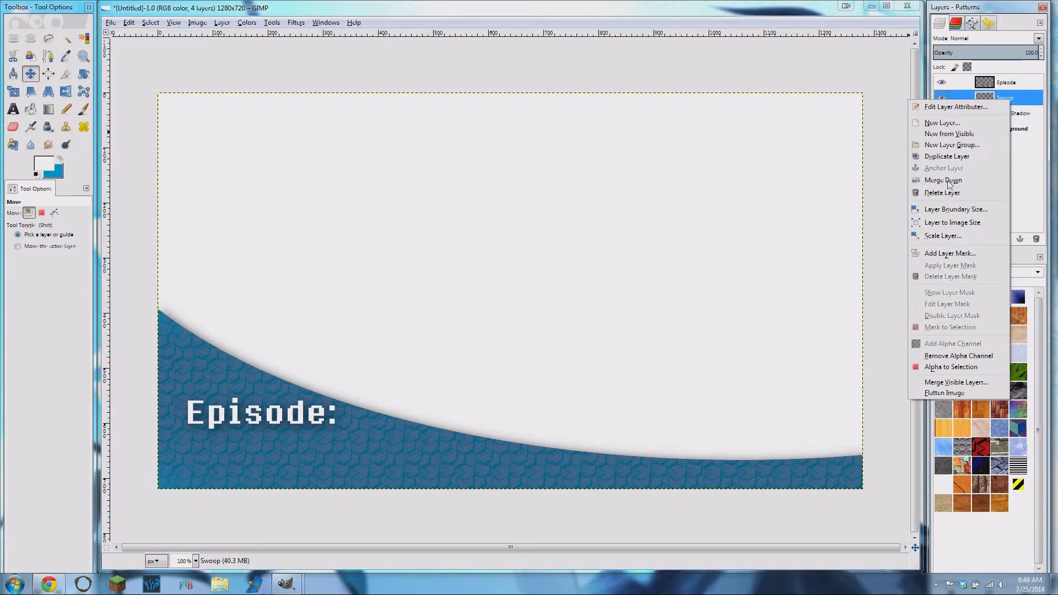
left_click(944, 181)
right_click(1011, 102)
left_click(995, 107)
type("S")
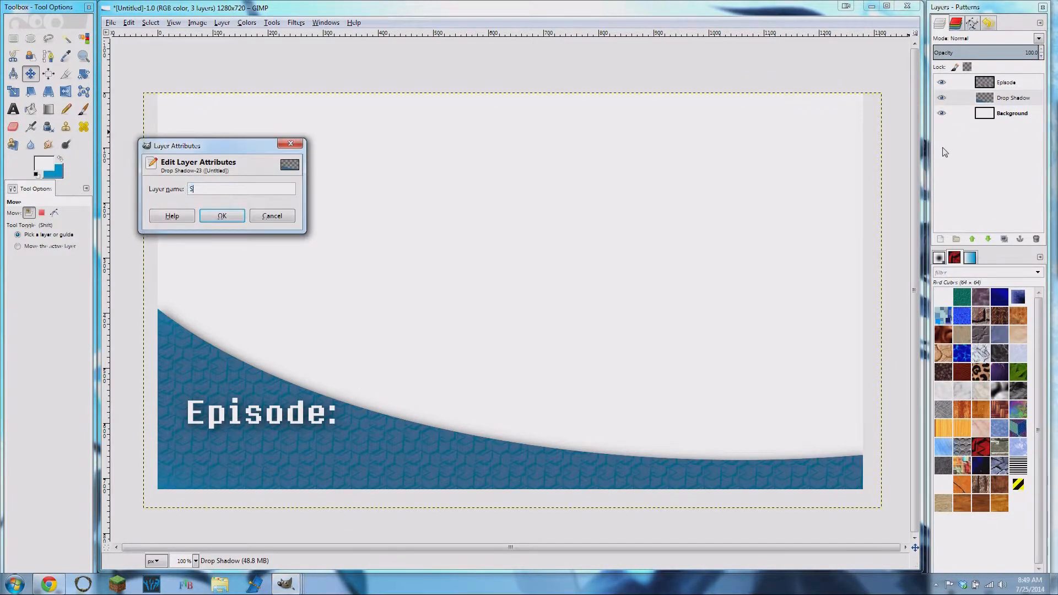
type("wo")
key("Return")
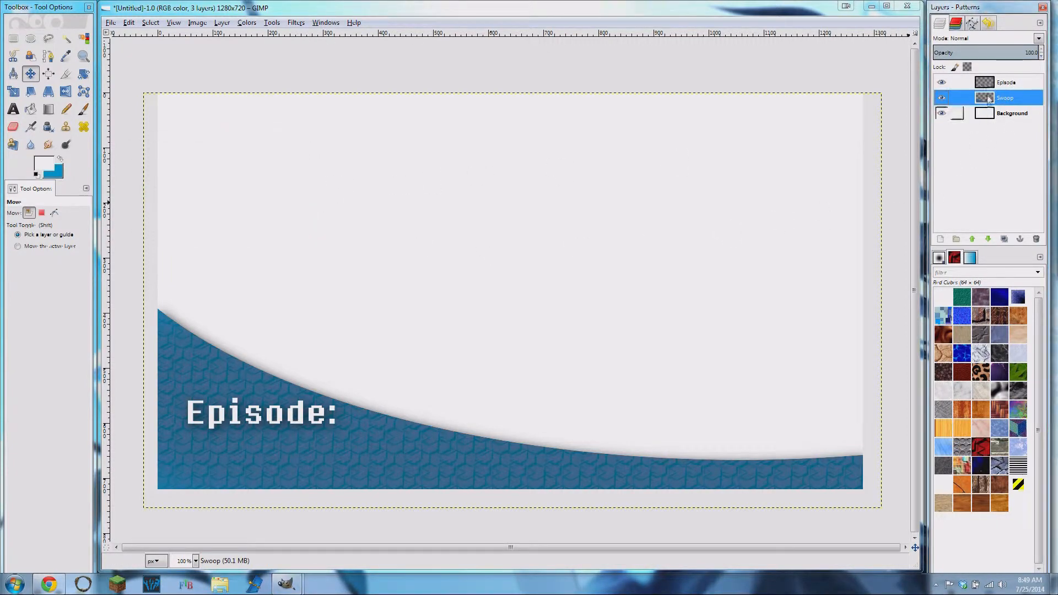
- Try to add the episode number 1 in a text box of about 157 × 83 px below the "Episode:" text
left_click(1022, 82)
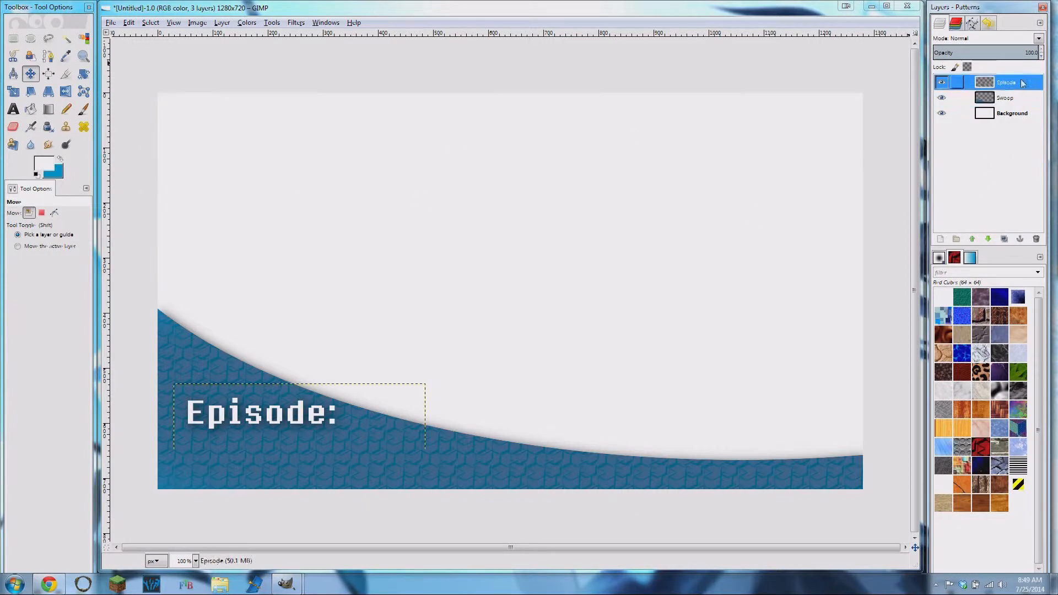
left_click(13, 108)
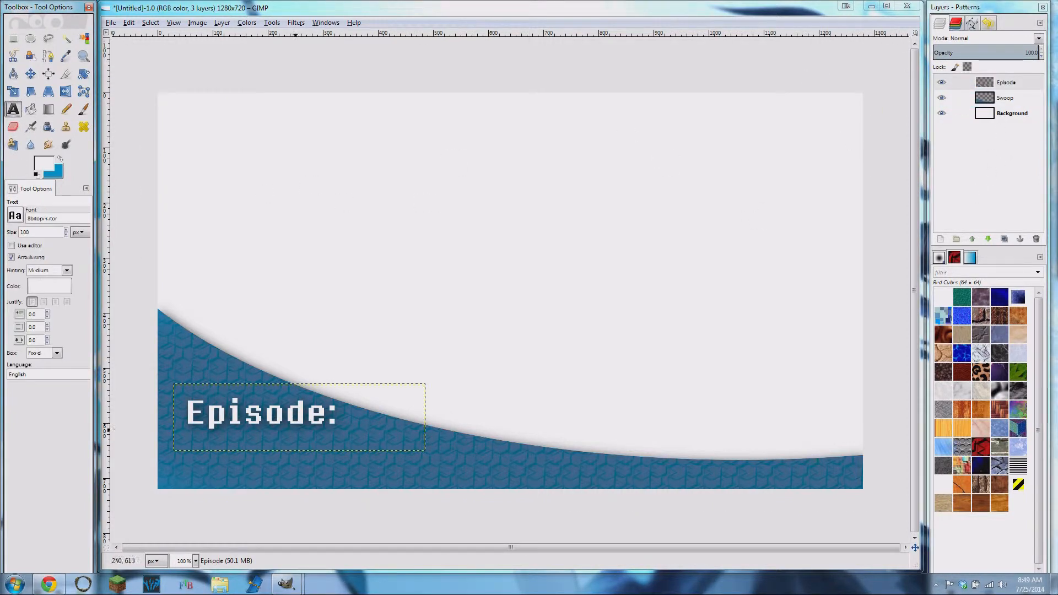
left_click_drag(335, 481, 272, 446)
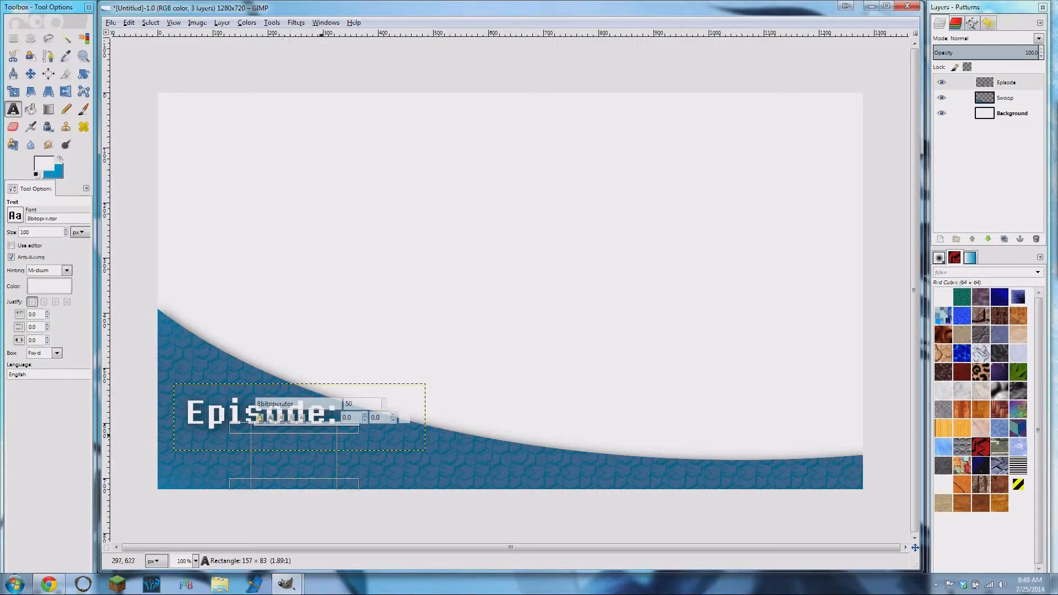
type("1")
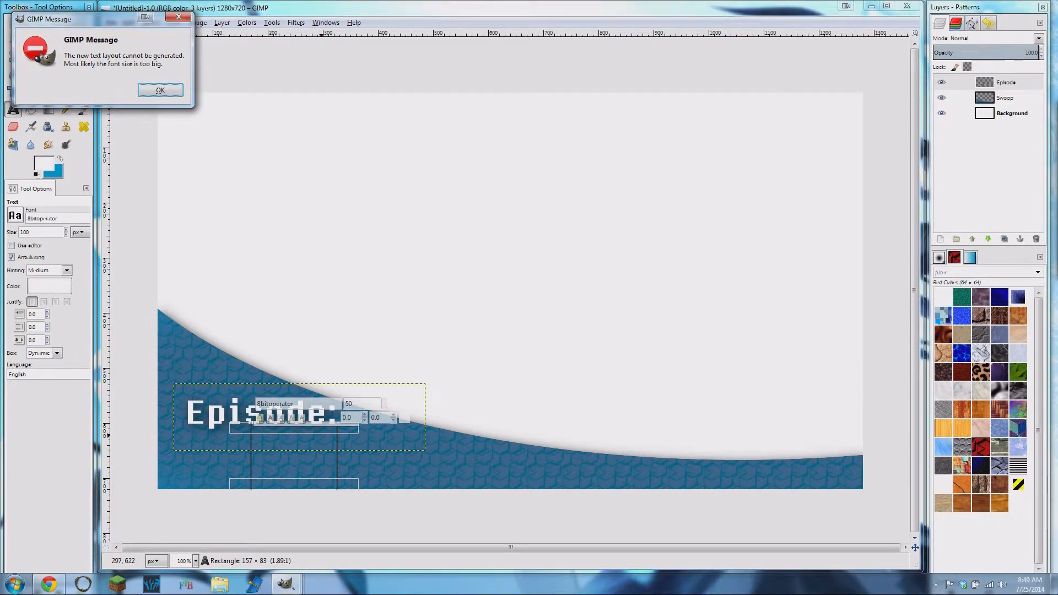
left_click(160, 90)
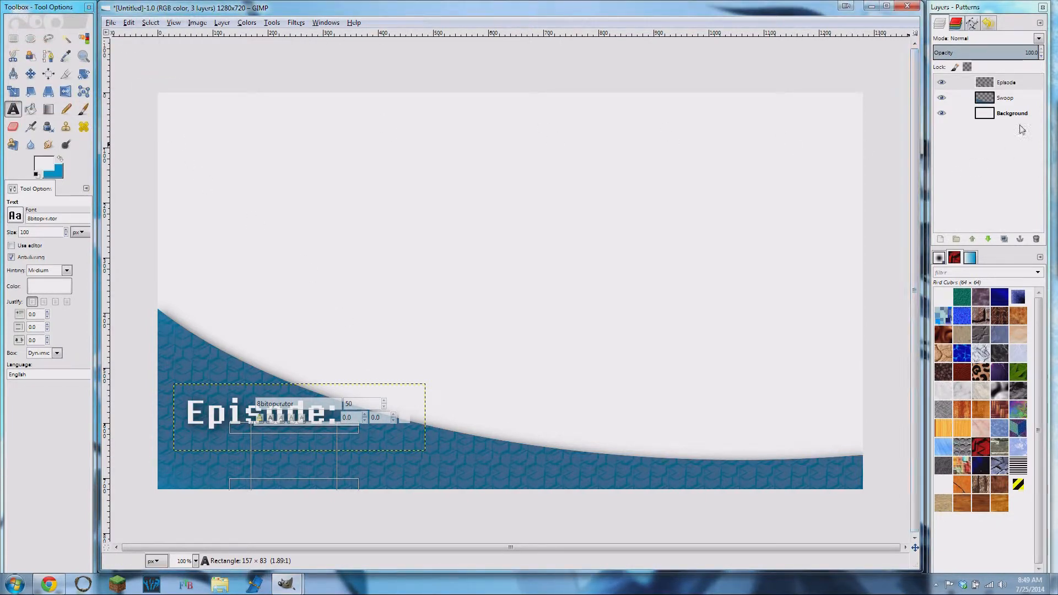
- Undo the merging of the Swoop and Episode layers with their drop shadows
left_click(1008, 80)
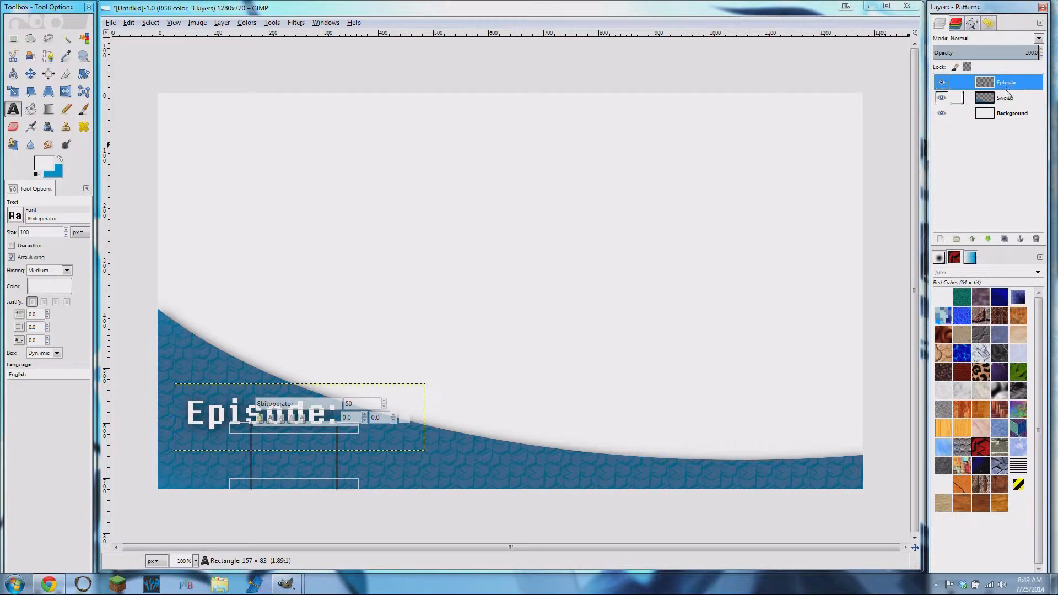
left_click(1009, 100)
left_click(1007, 84)
left_click(1006, 99)
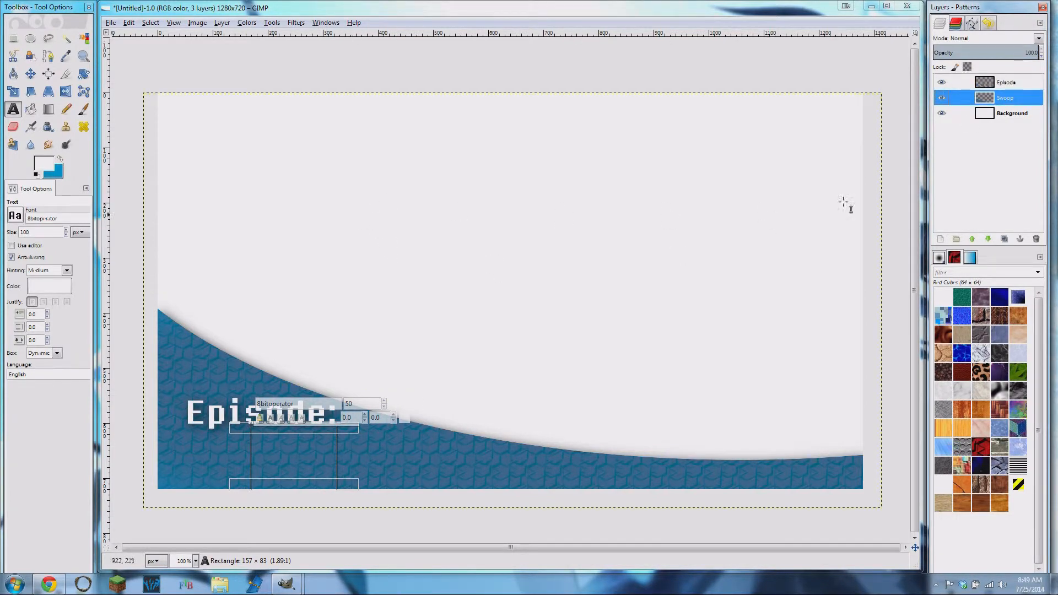
left_click(1021, 114)
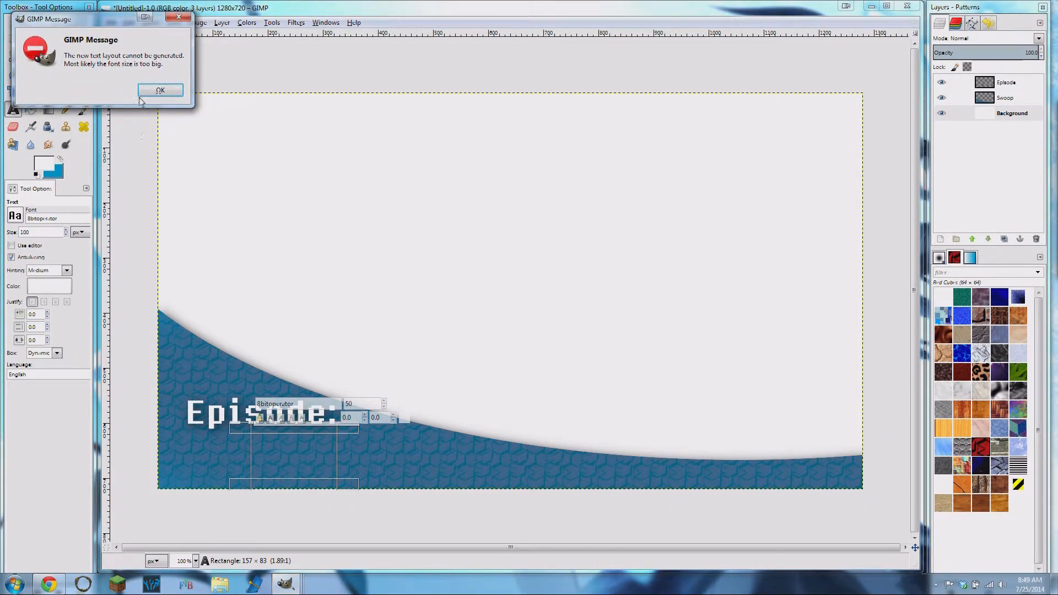
left_click(151, 91)
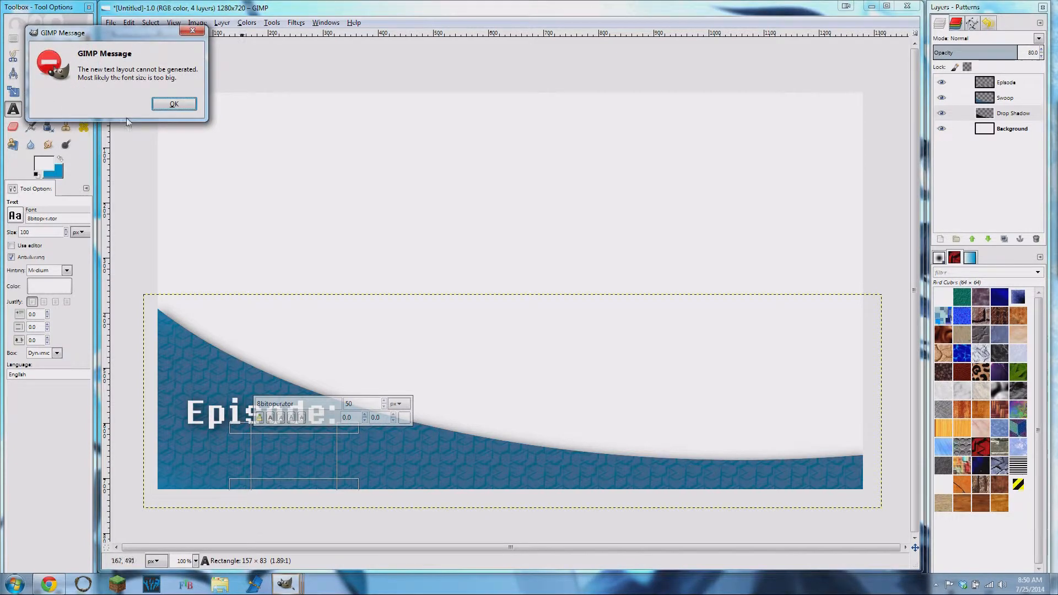
left_click(165, 101)
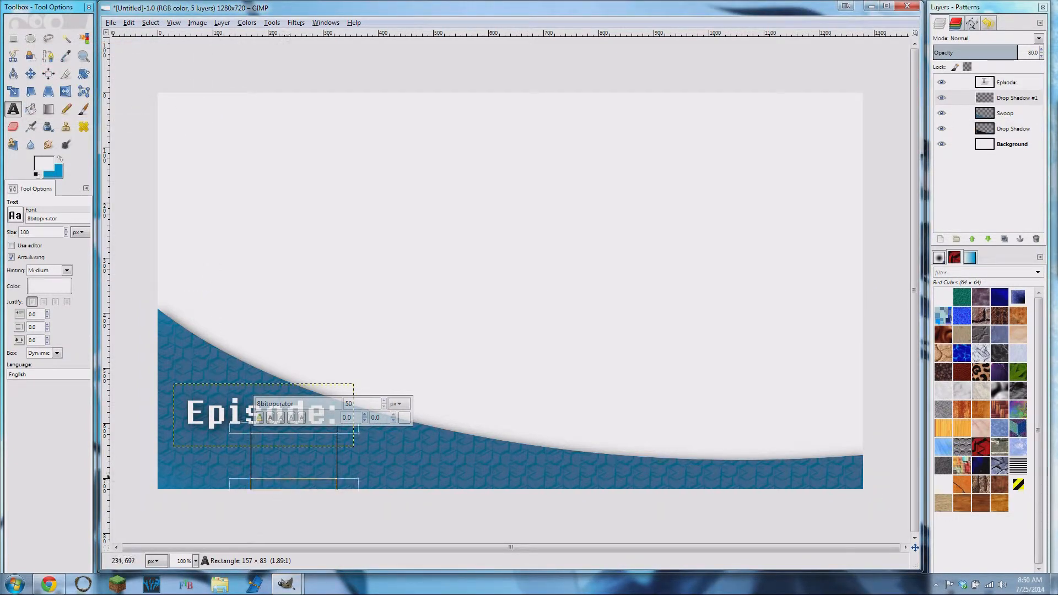
- Try to place new text in the blank area above the swoop, using a box of about 196 × 154 px
left_click(203, 233)
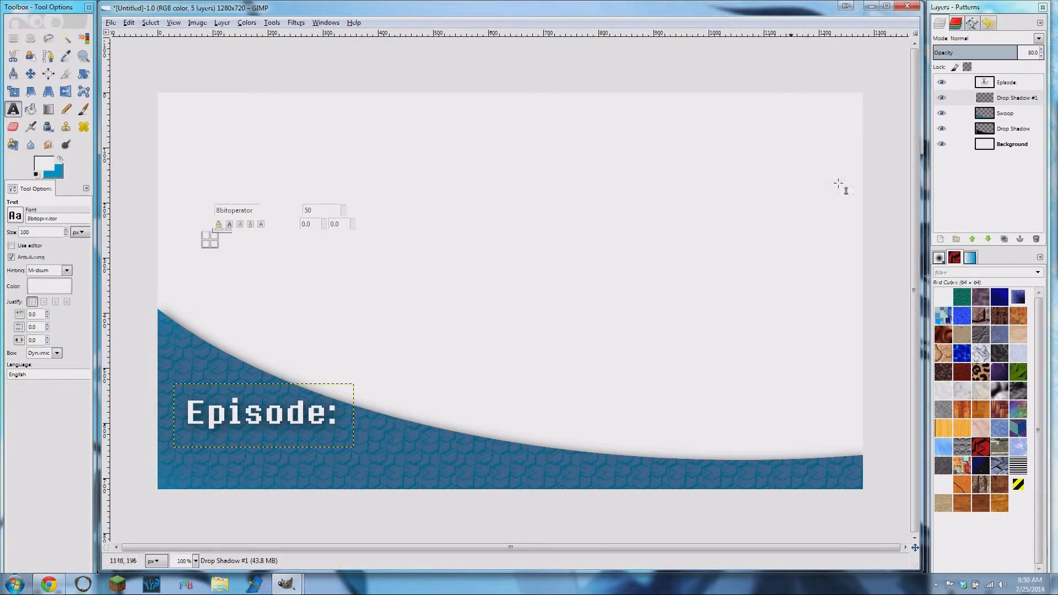
left_click(1005, 113)
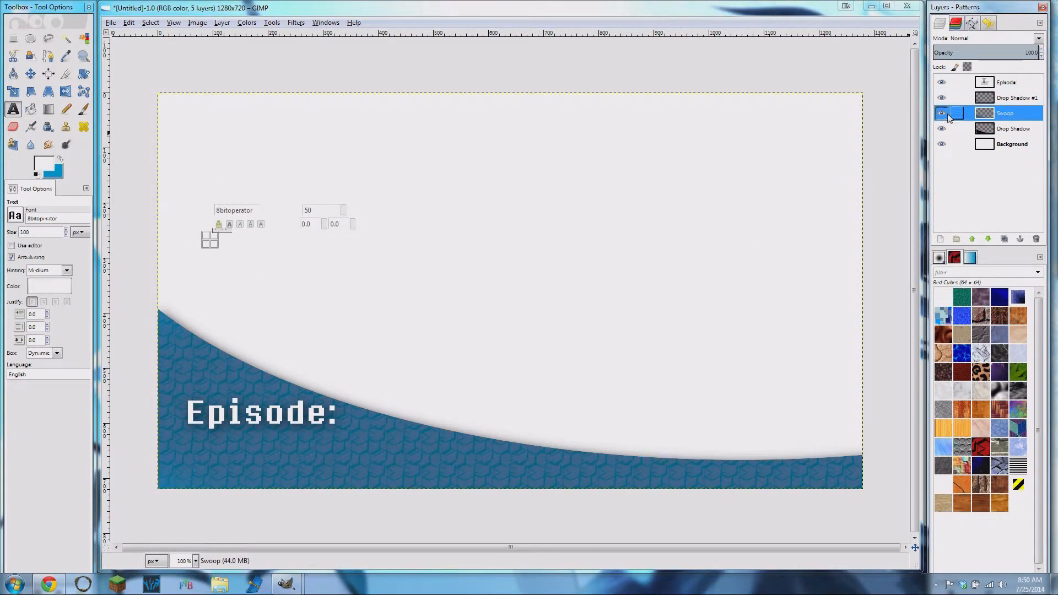
left_click(1006, 130)
left_click(1006, 99)
left_click(1006, 83)
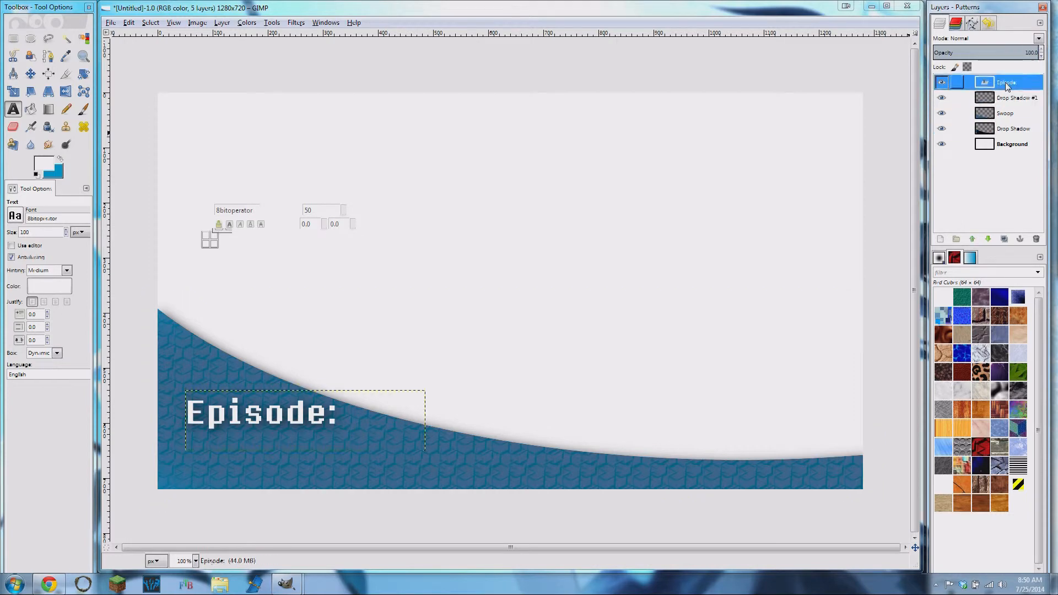
left_click_drag(232, 161, 338, 246)
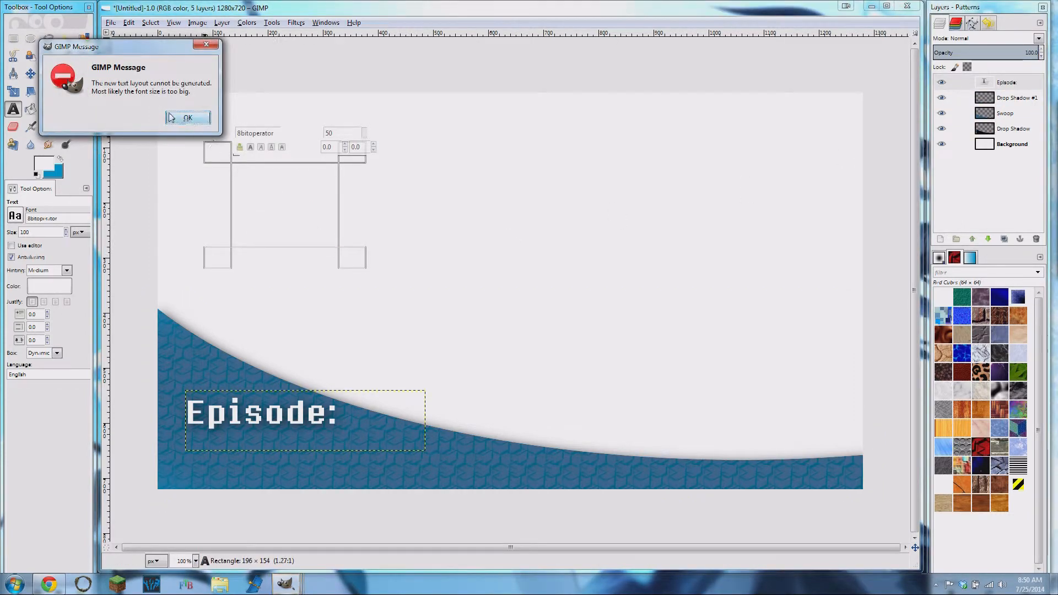
left_click(182, 116)
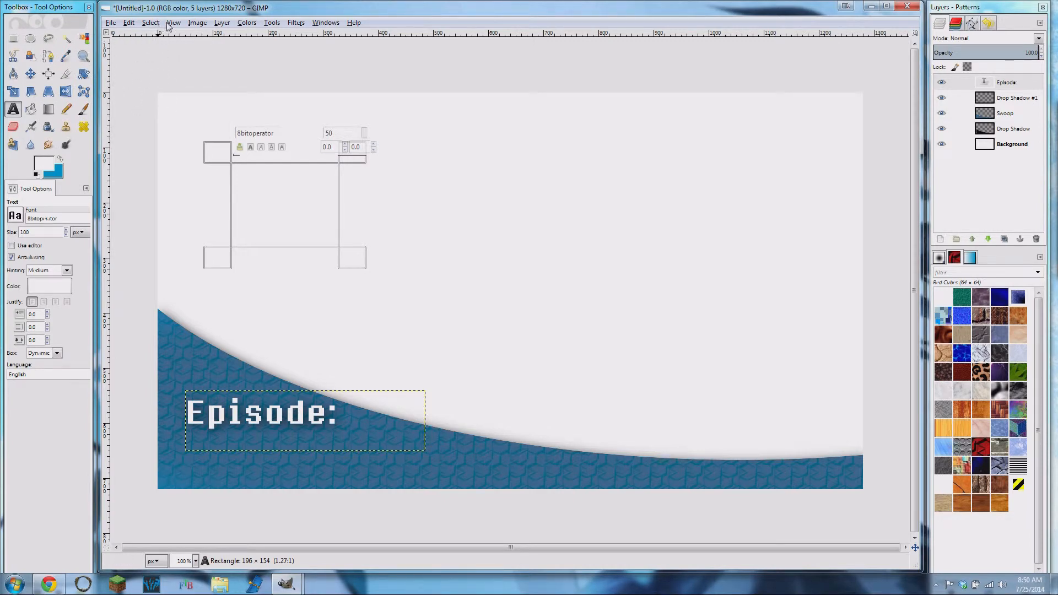
left_click(149, 23)
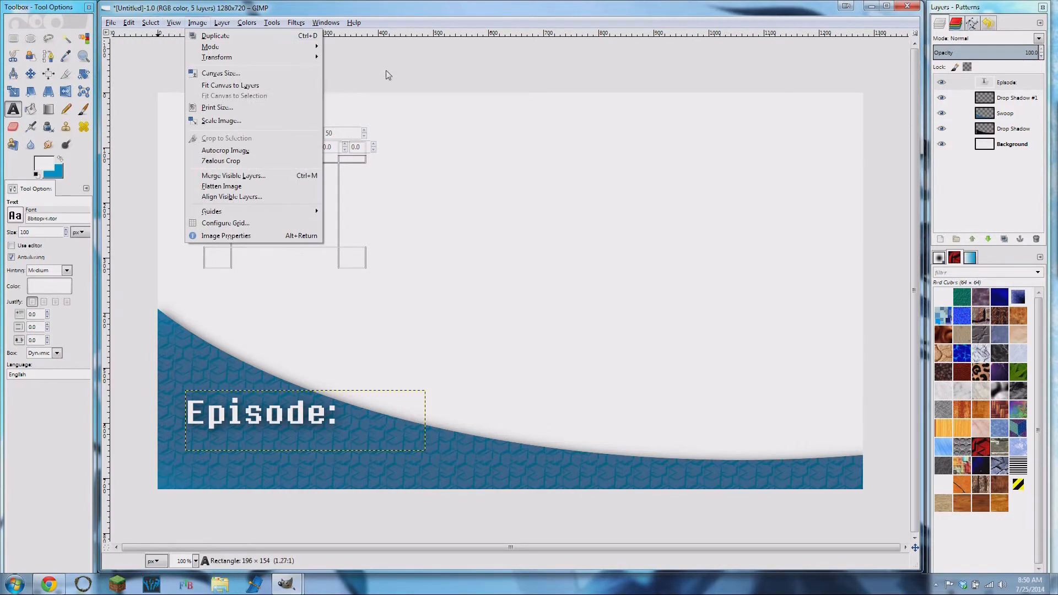
left_click(380, 84)
left_click(156, 24)
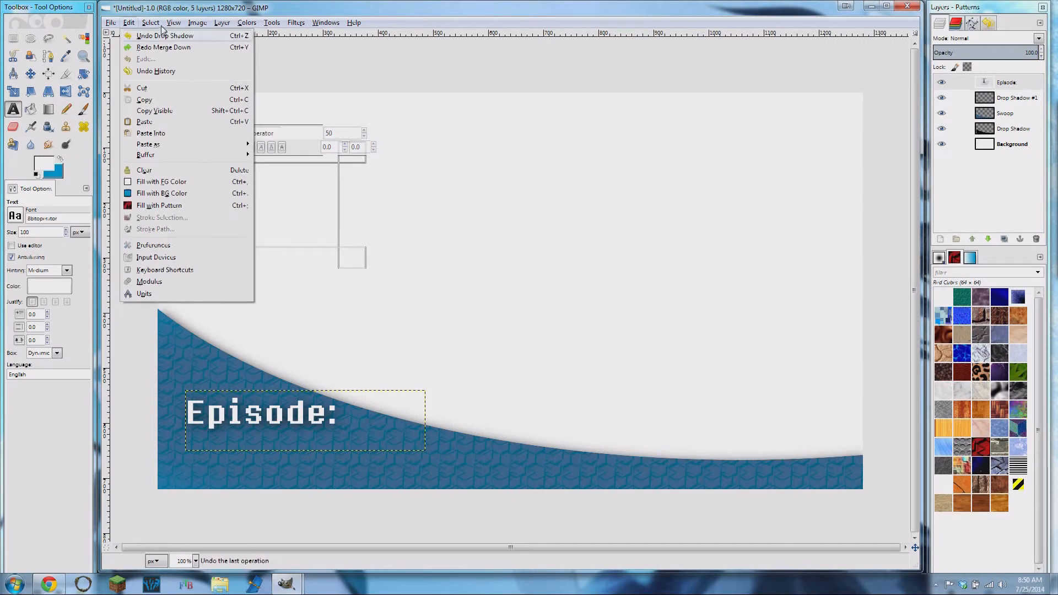
left_click(342, 76)
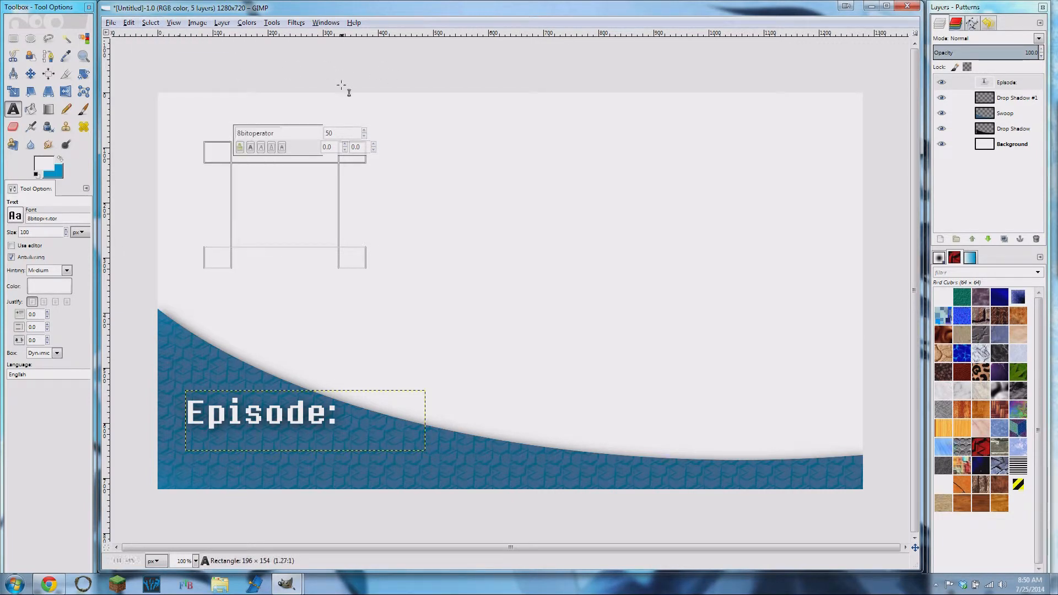
left_click(362, 400)
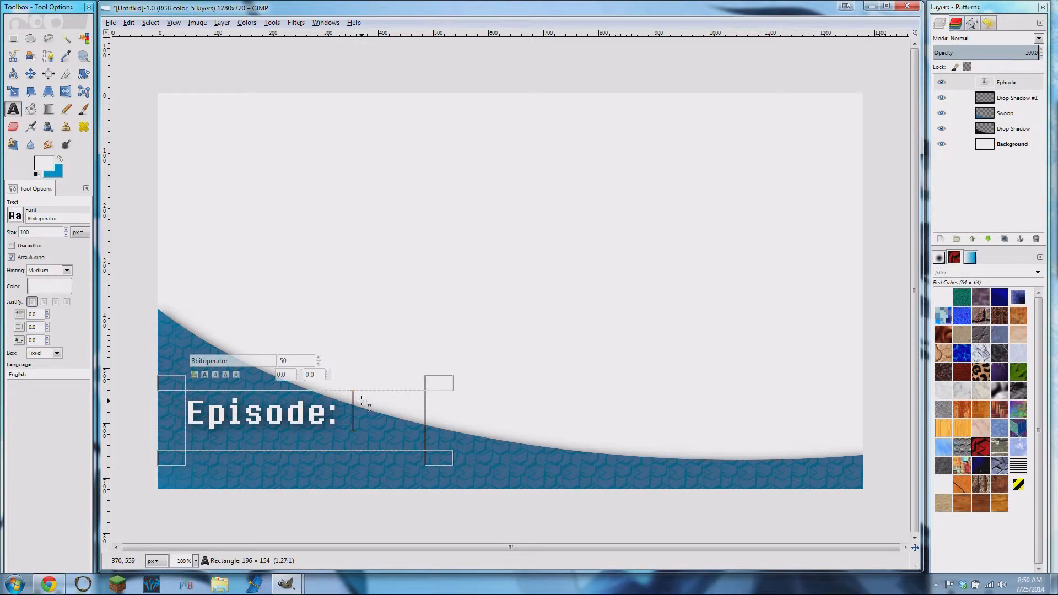
left_click(1009, 114)
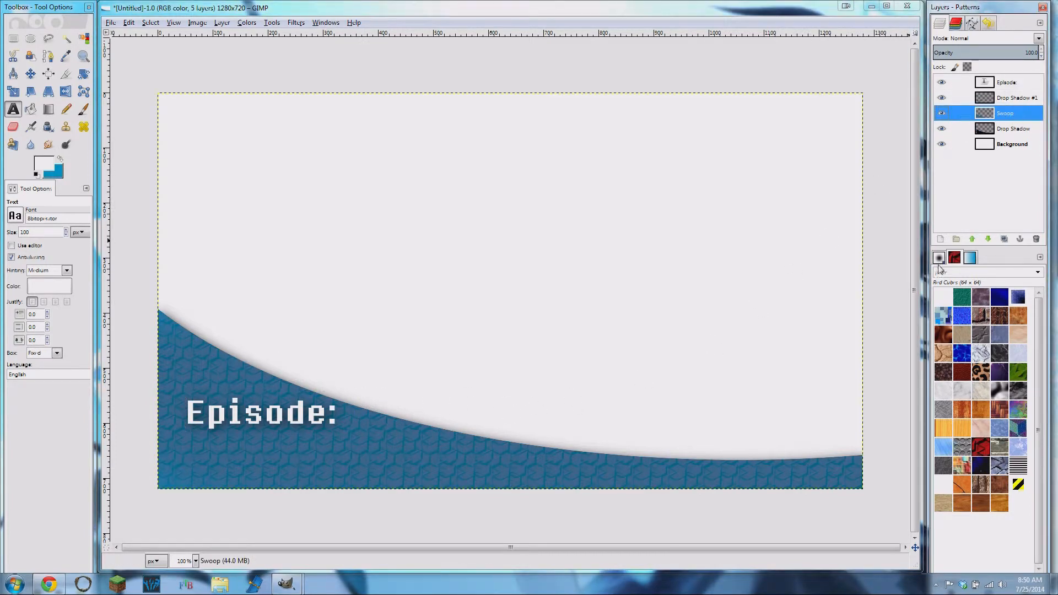
left_click(940, 240)
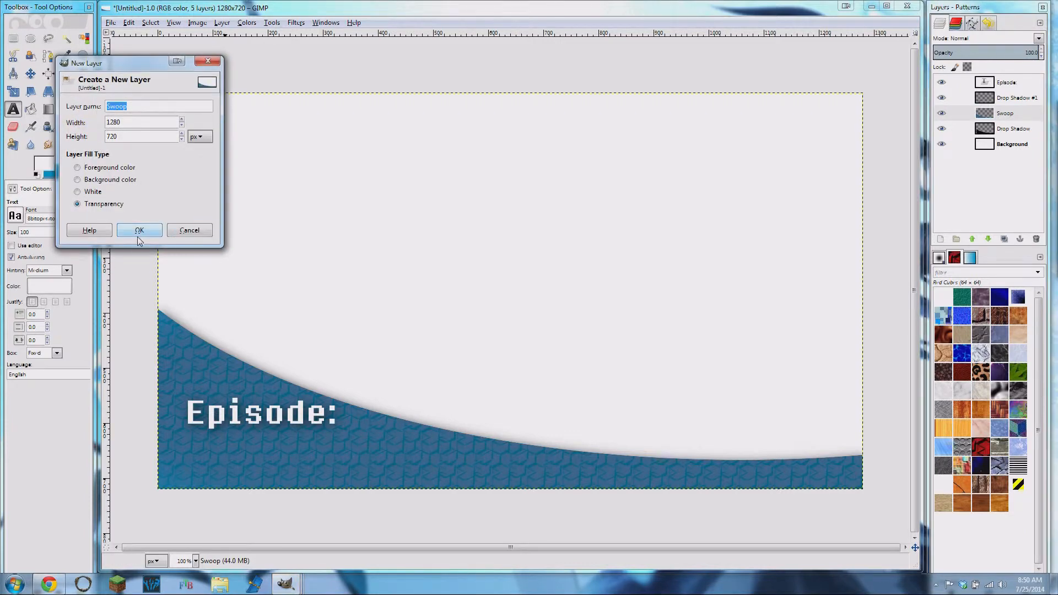
left_click(208, 61)
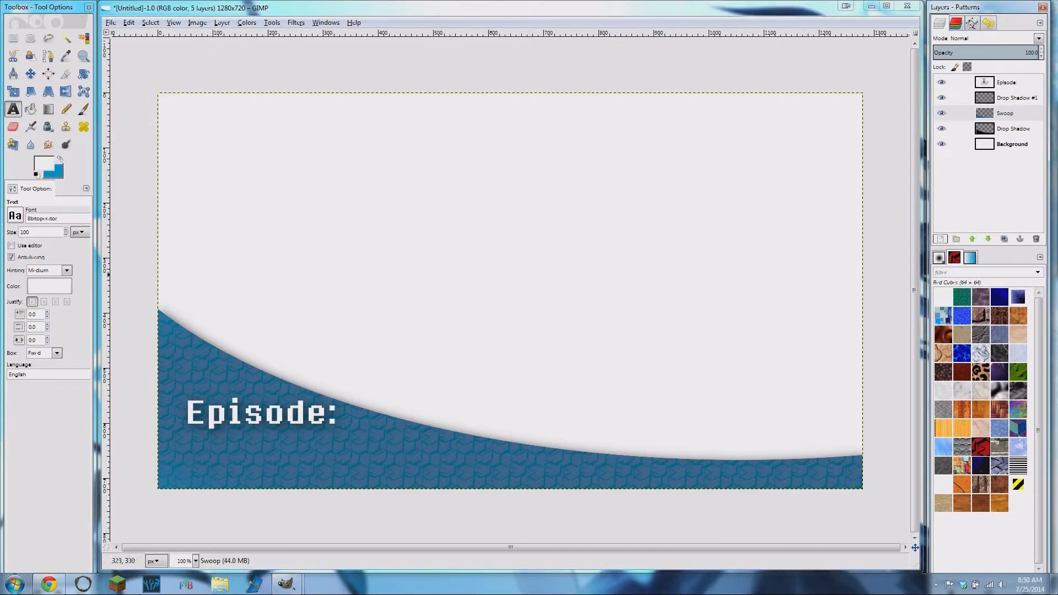
- Shrink the "Episode:" text box to fit closely around the word, about 337 × 78 px
left_click_drag(225, 440, 186, 444)
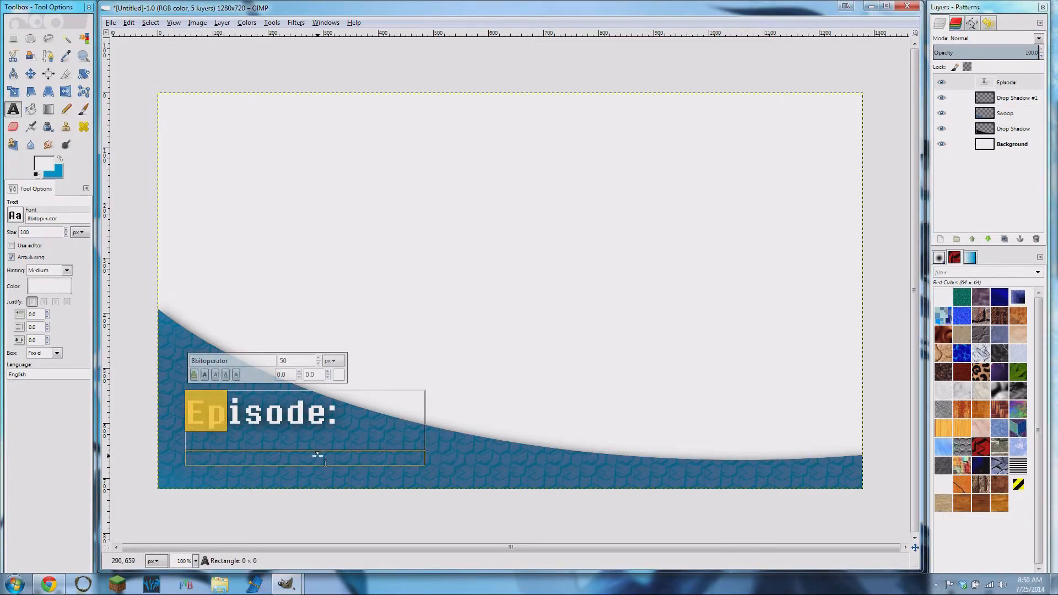
left_click_drag(327, 451, 328, 444)
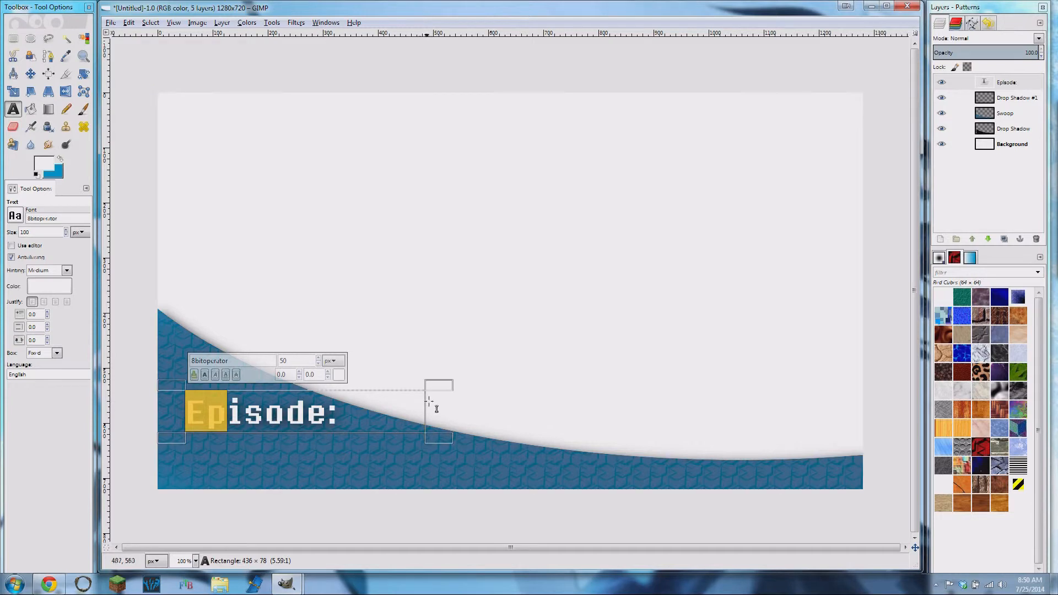
left_click_drag(434, 425, 359, 413)
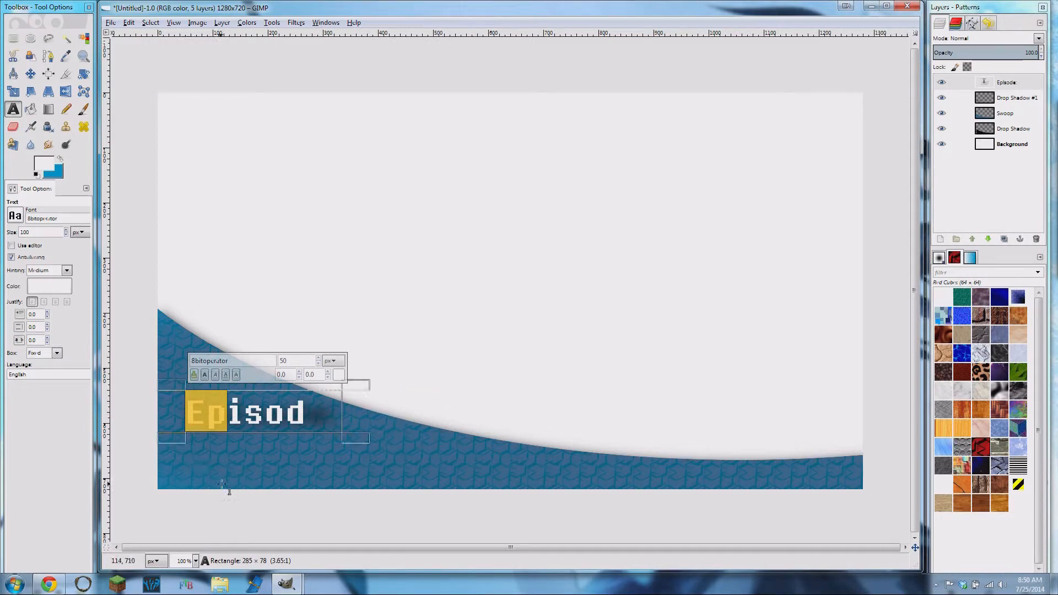
left_click_drag(353, 411, 390, 408)
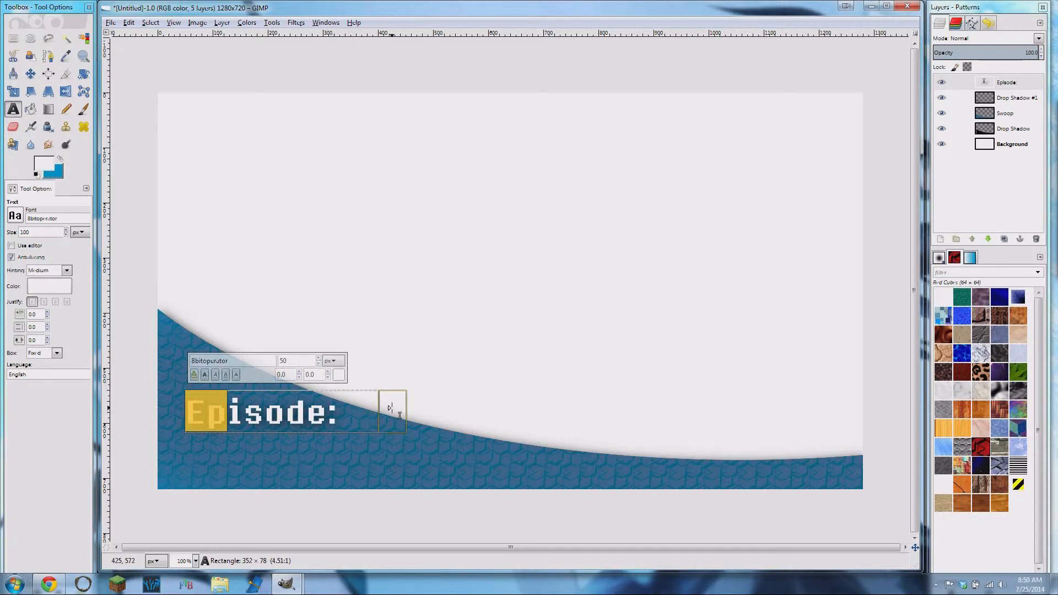
- Add the number 1 as separate text at size 50 px below "Episode:" and narrow its text box around the digit
left_click(253, 473)
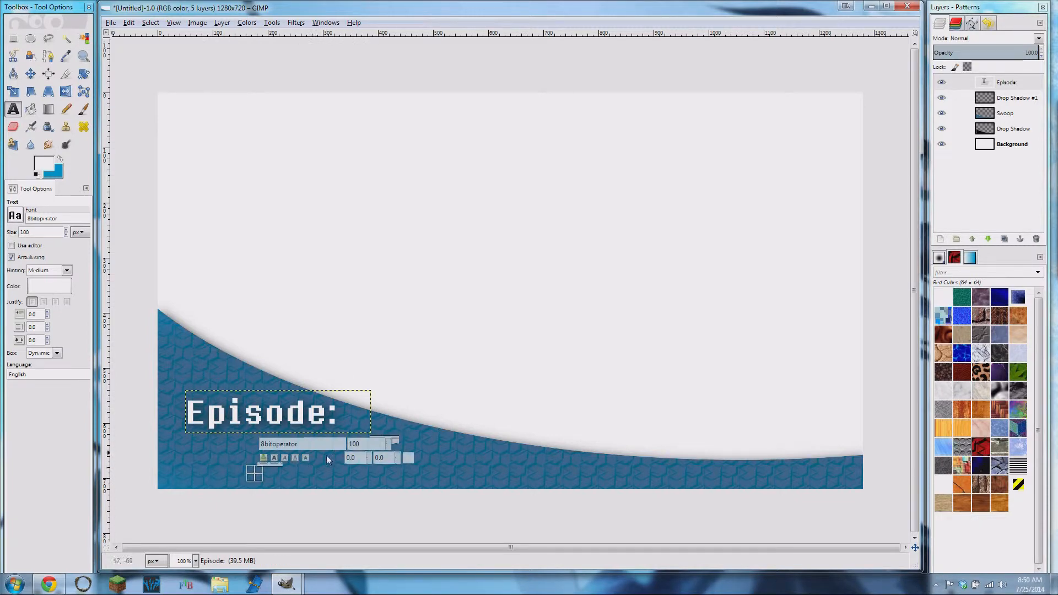
double_click(26, 232)
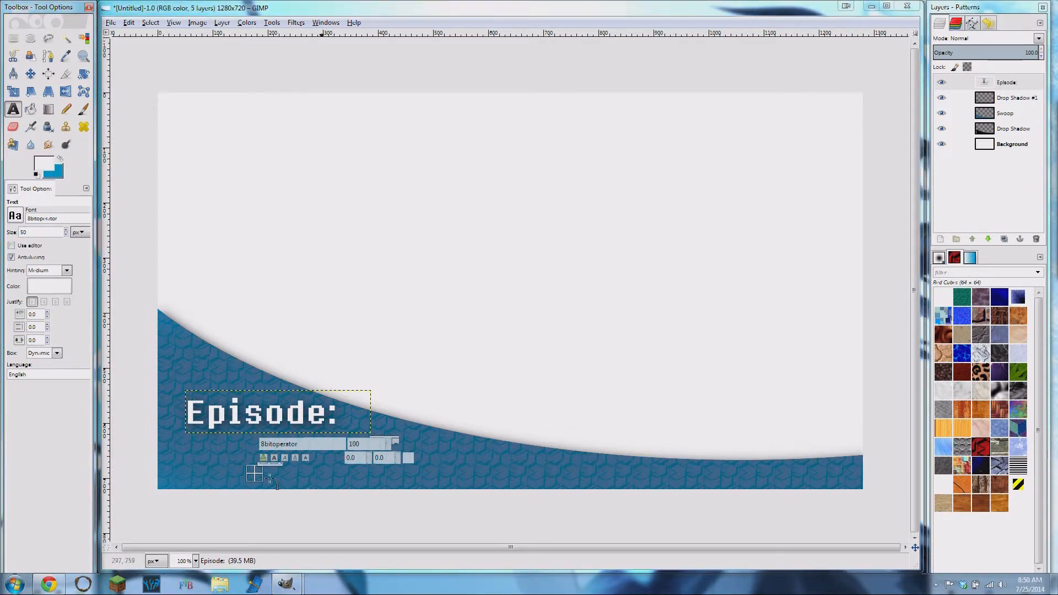
left_click(210, 452)
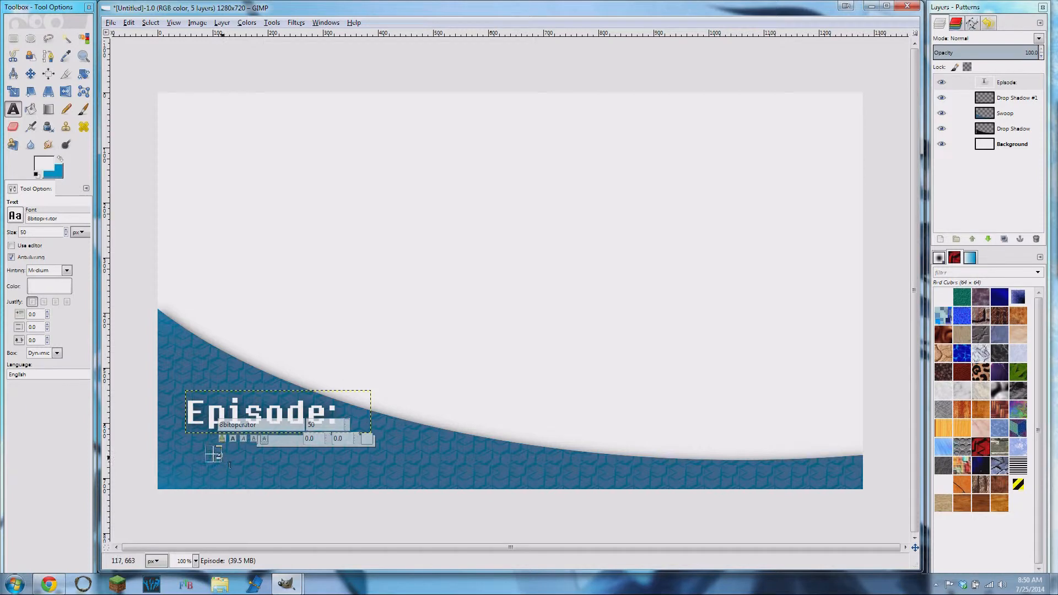
left_click_drag(214, 453, 317, 490)
type("df")
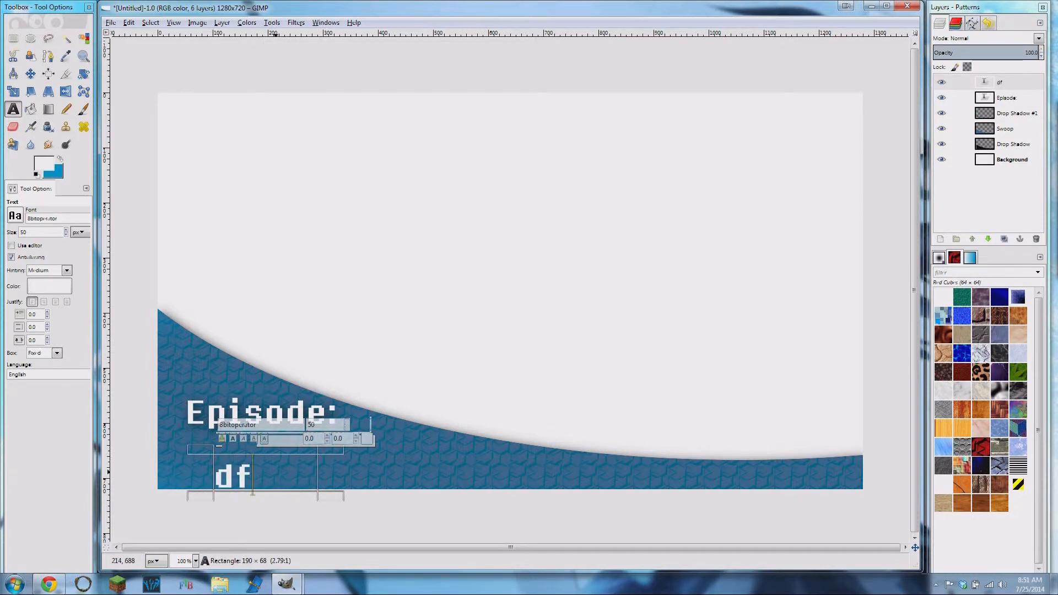
key("BackSpace")
key("BackSpace")
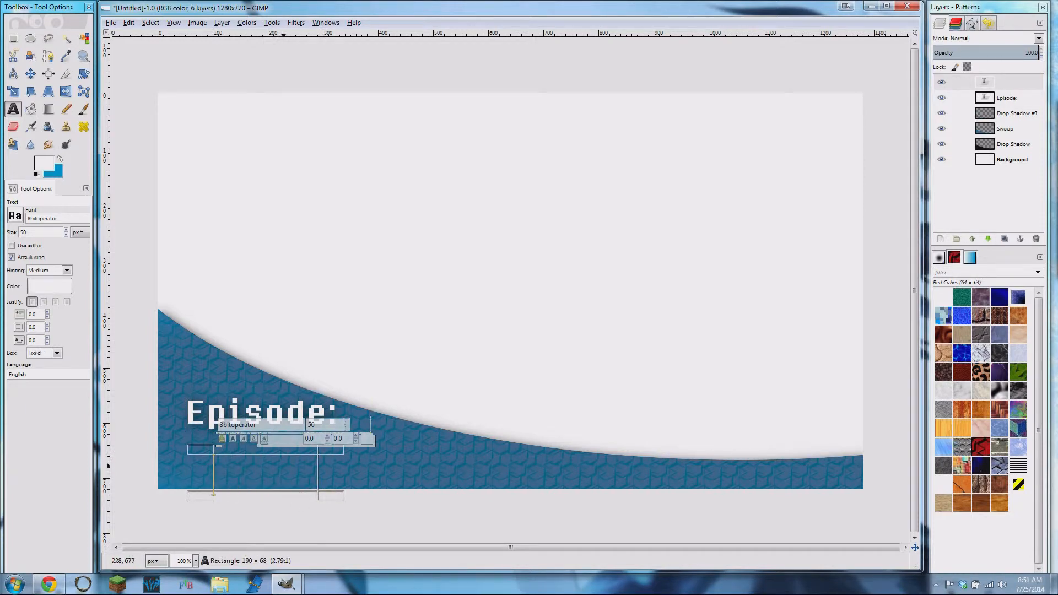
type("1")
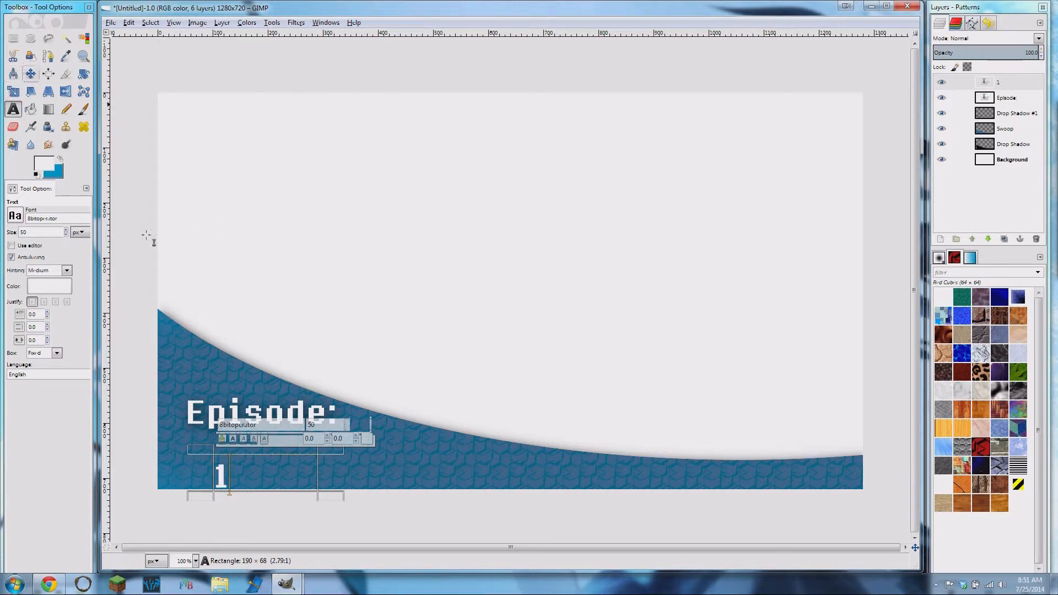
left_click_drag(335, 471, 249, 471)
- Move the number 1 up so it sits beneath the middle of the "Episode:" text, leaving the swoop in place
left_click(30, 74)
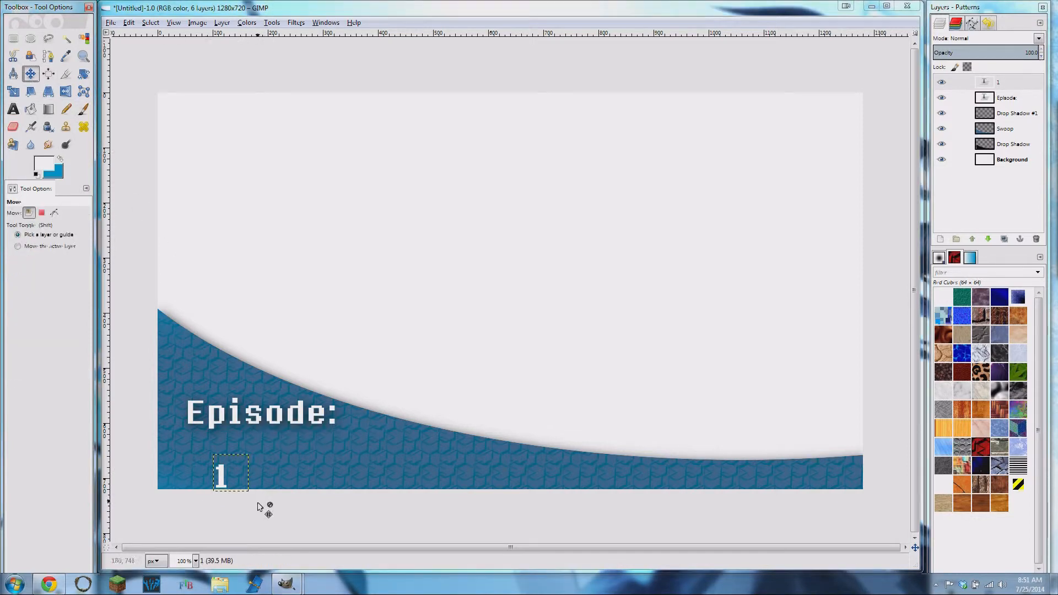
left_click_drag(233, 476, 245, 468)
key("ctrl+z")
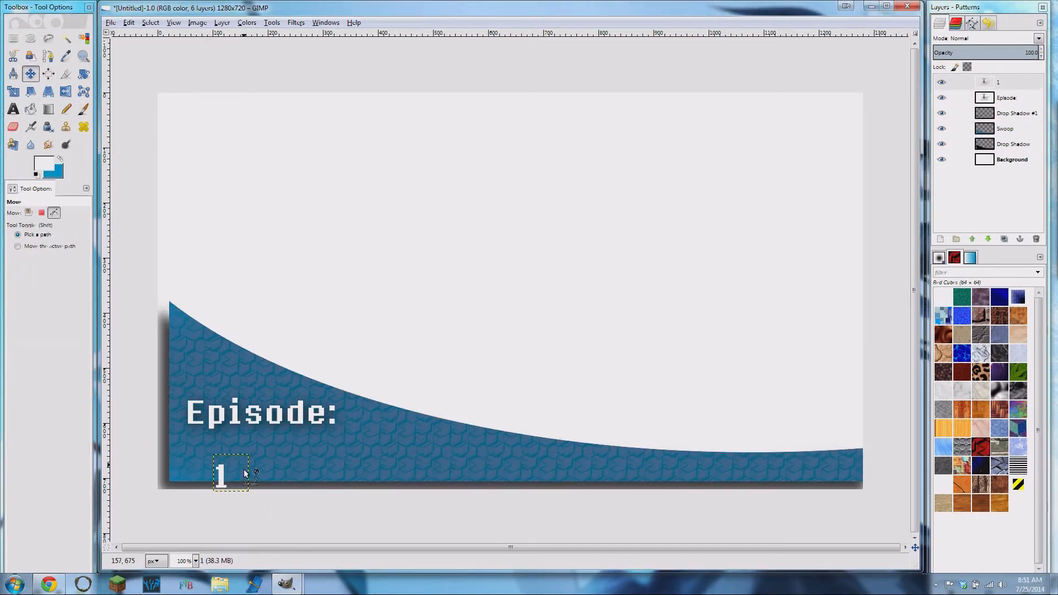
left_click_drag(222, 482, 248, 461)
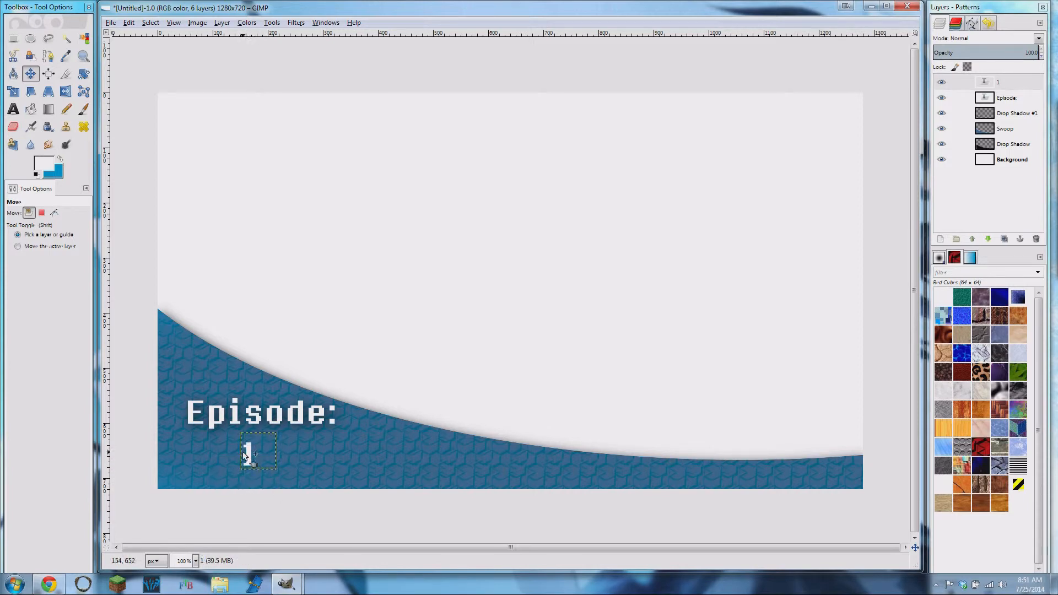
- Nudge the number 1 up slightly and give its text layer a drop shadow with the same settings as before
left_click_drag(247, 457, 247, 455)
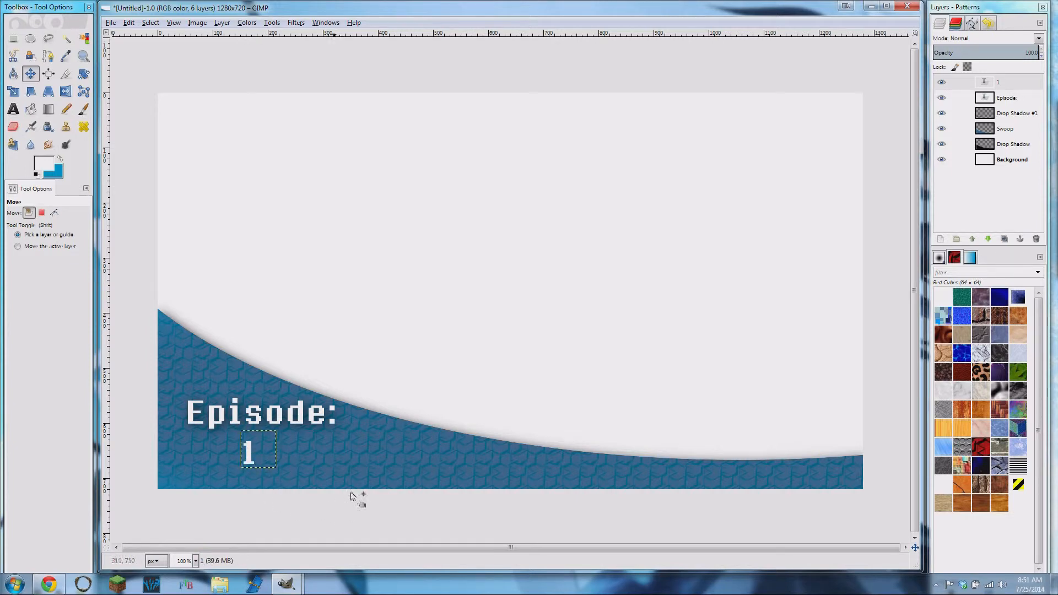
left_click(1000, 84)
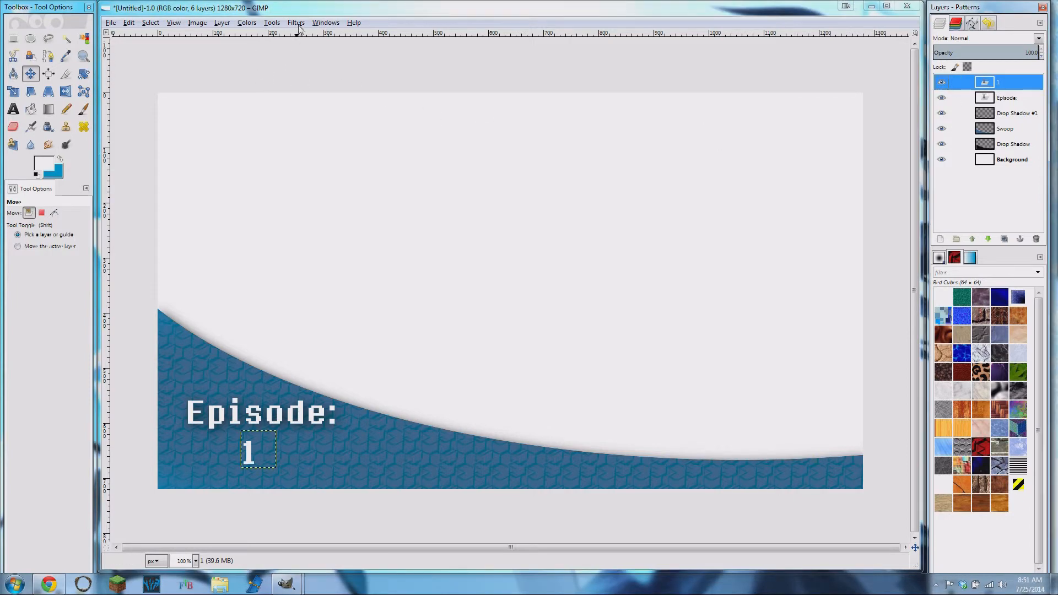
left_click(297, 23)
left_click(337, 37)
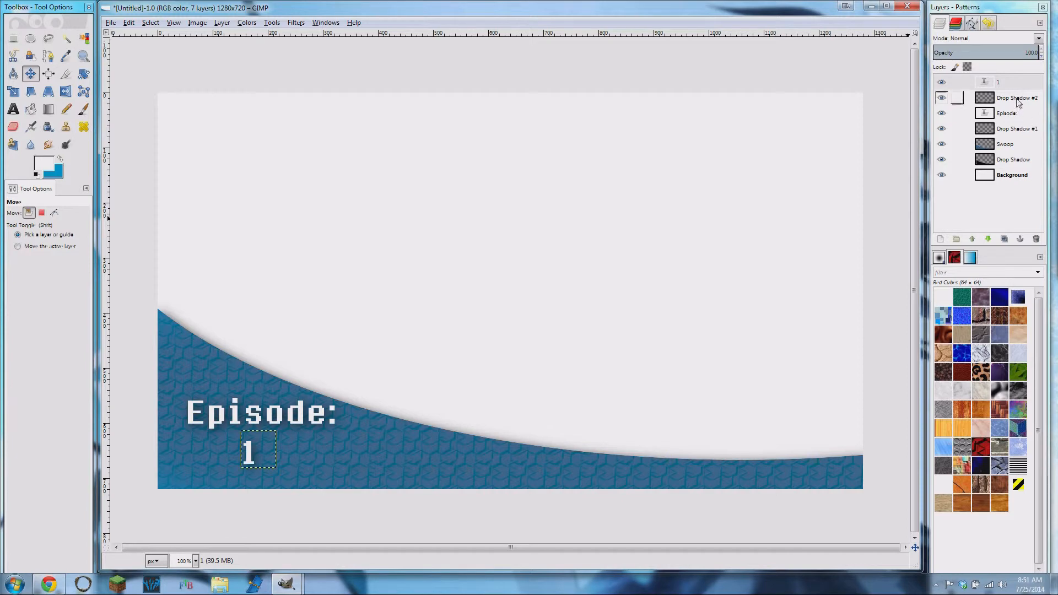
- Merge the Episode text layer and the Swoop layer each down into the drop shadow layer directly beneath it
left_click(1009, 113)
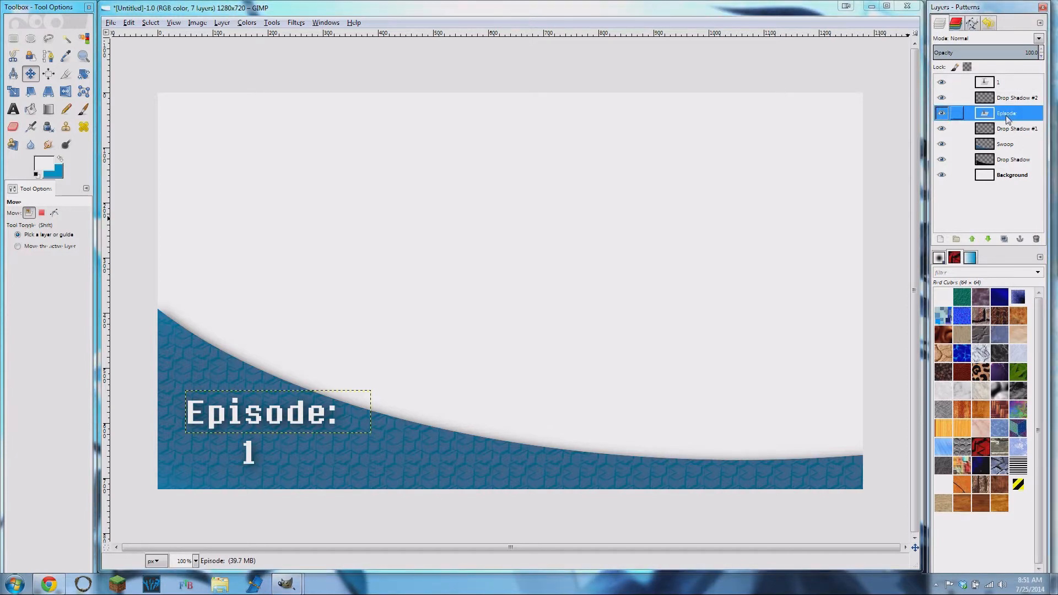
right_click(1005, 118)
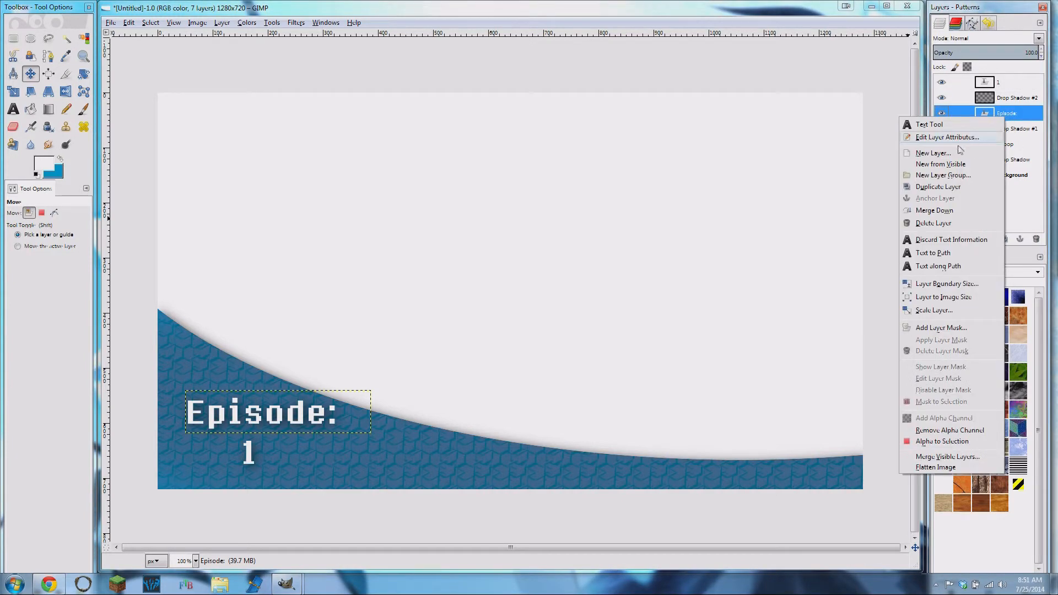
left_click(941, 213)
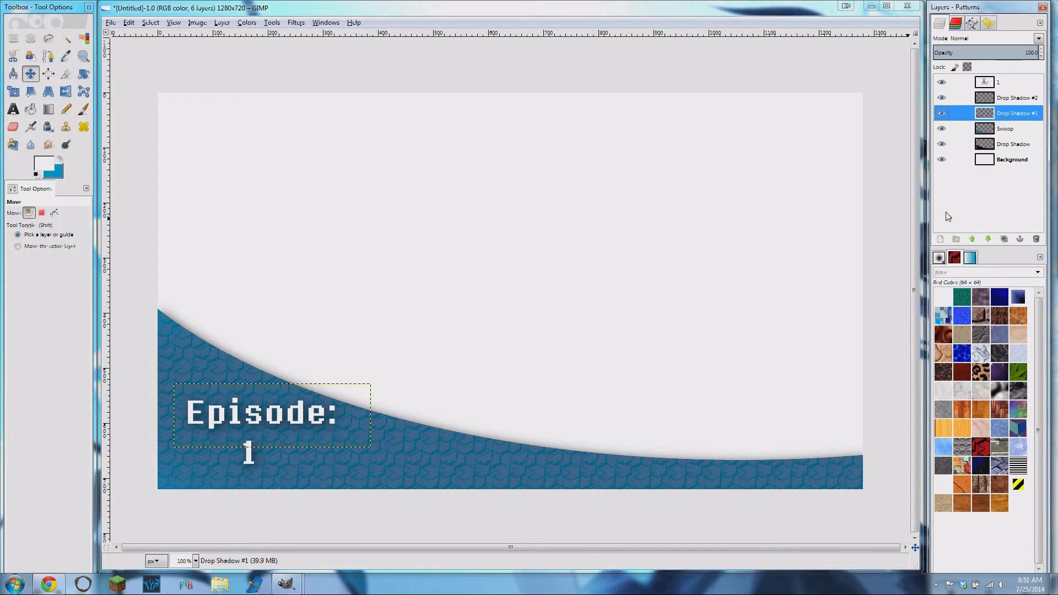
left_click(1009, 130)
right_click(1008, 130)
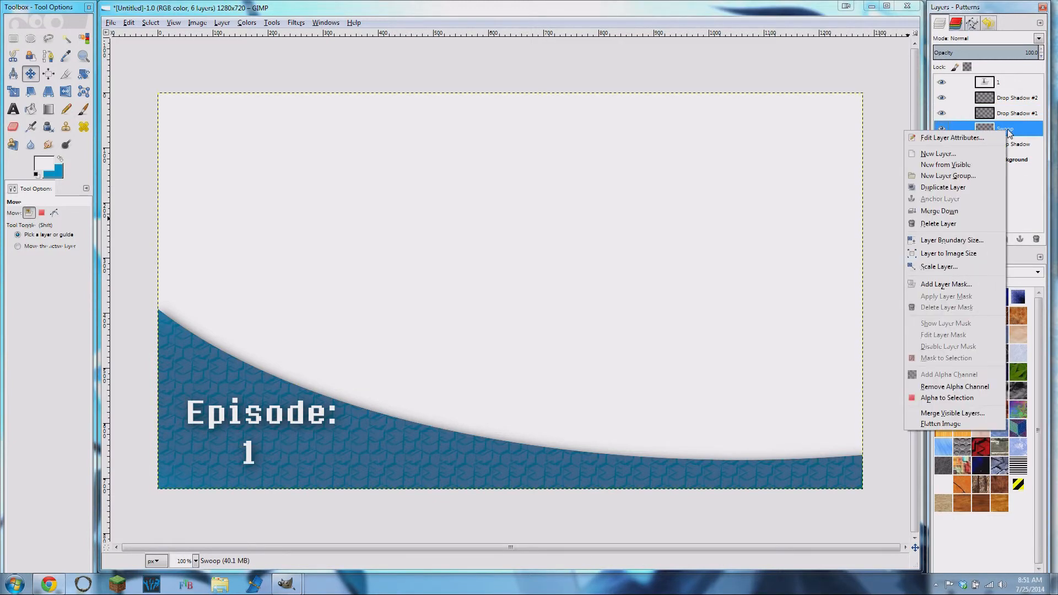
left_click(940, 211)
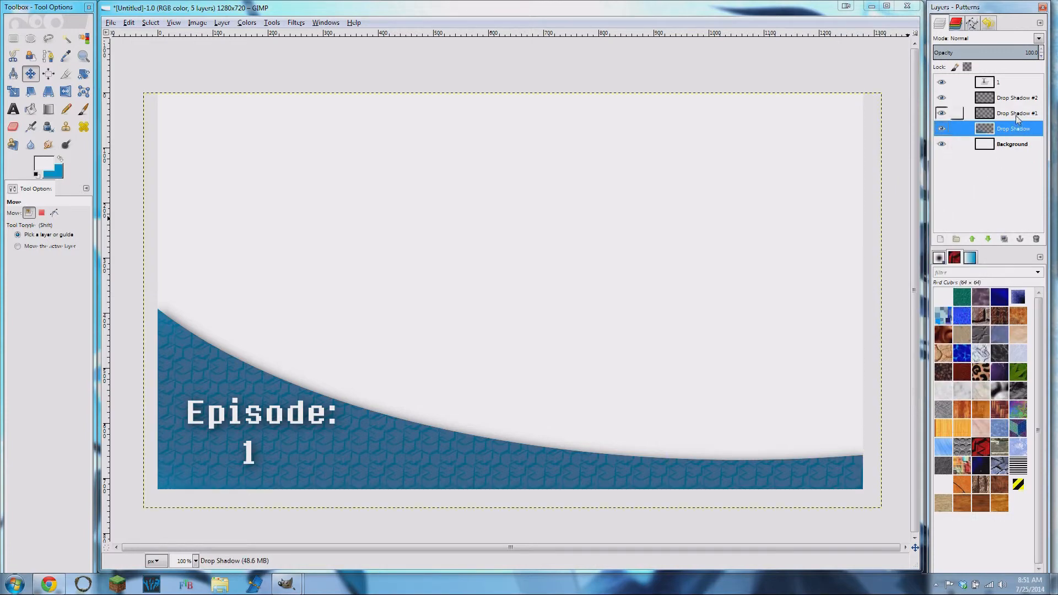
- Rename the merged swoop layer, Drop Shadow, to "Swoop"
right_click(1006, 135)
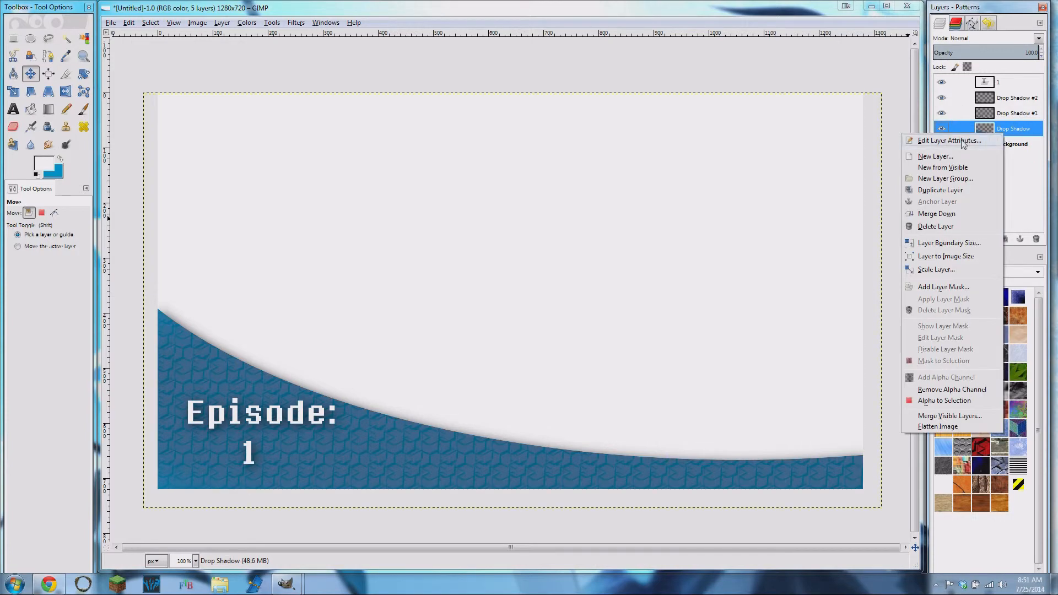
left_click(944, 139)
type("Swoop")
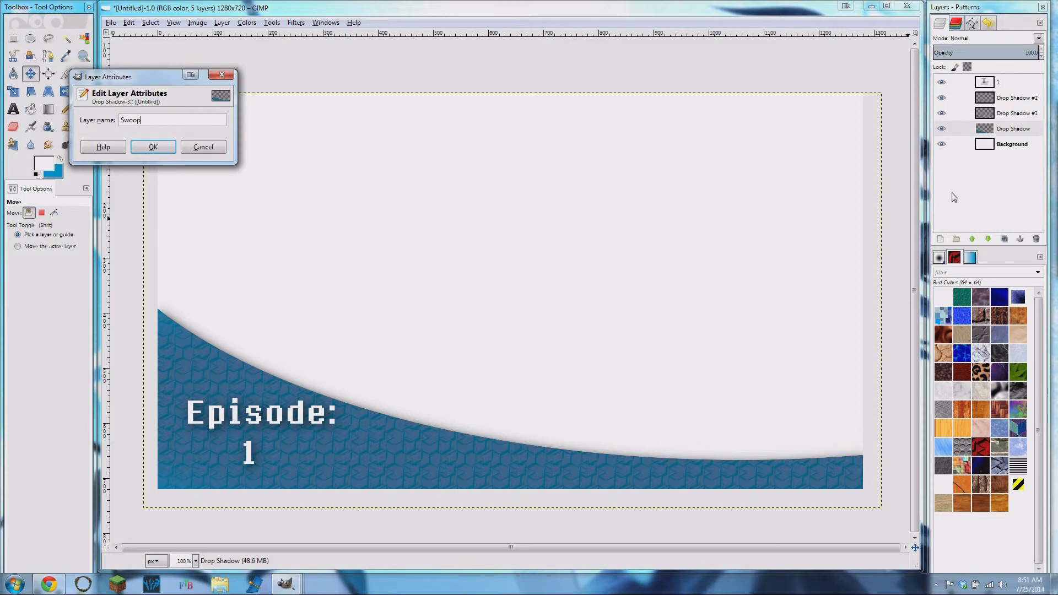
left_click(154, 147)
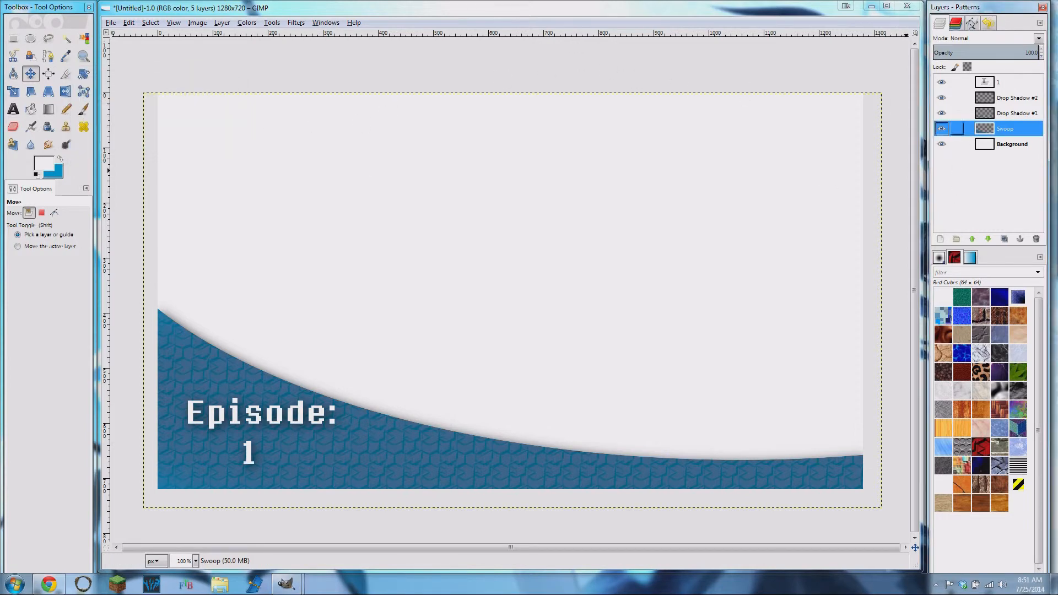
- Rename the merged episode text layer, Drop Shadow #1, to "Episode"
left_click(1011, 117)
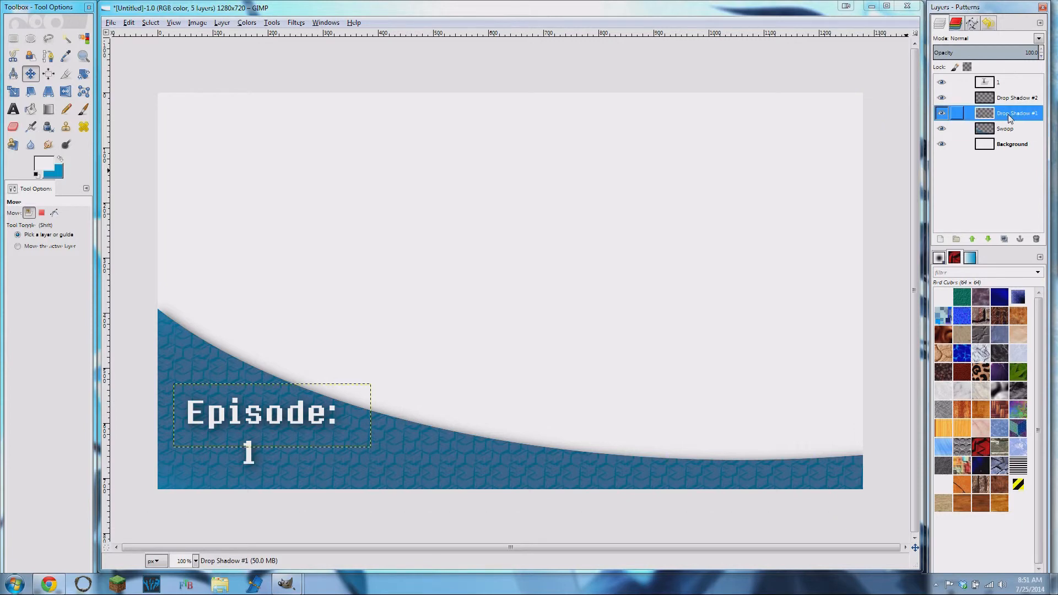
right_click(1011, 118)
left_click(956, 124)
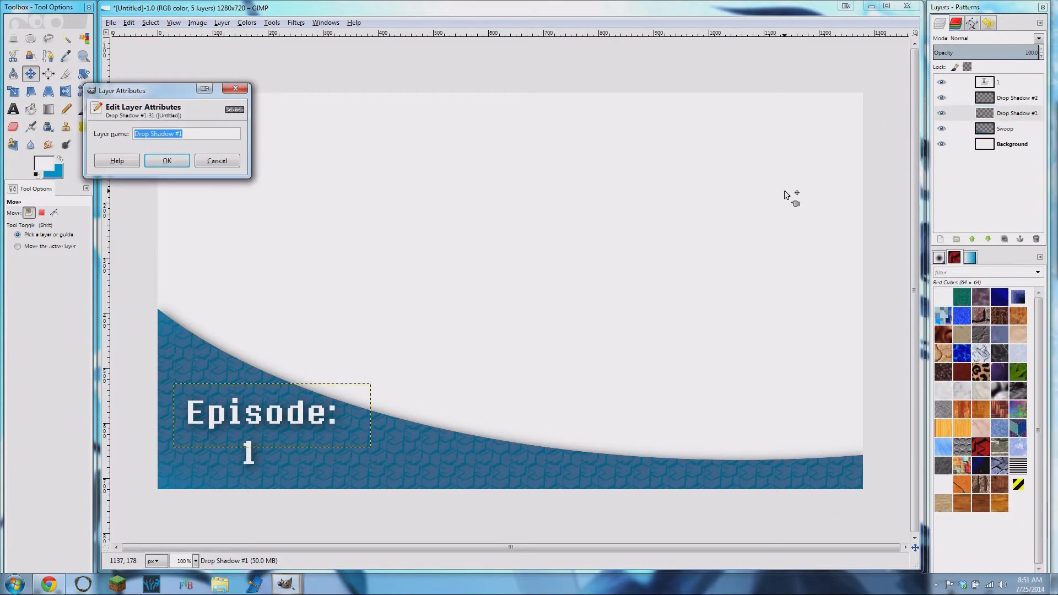
type("Episode")
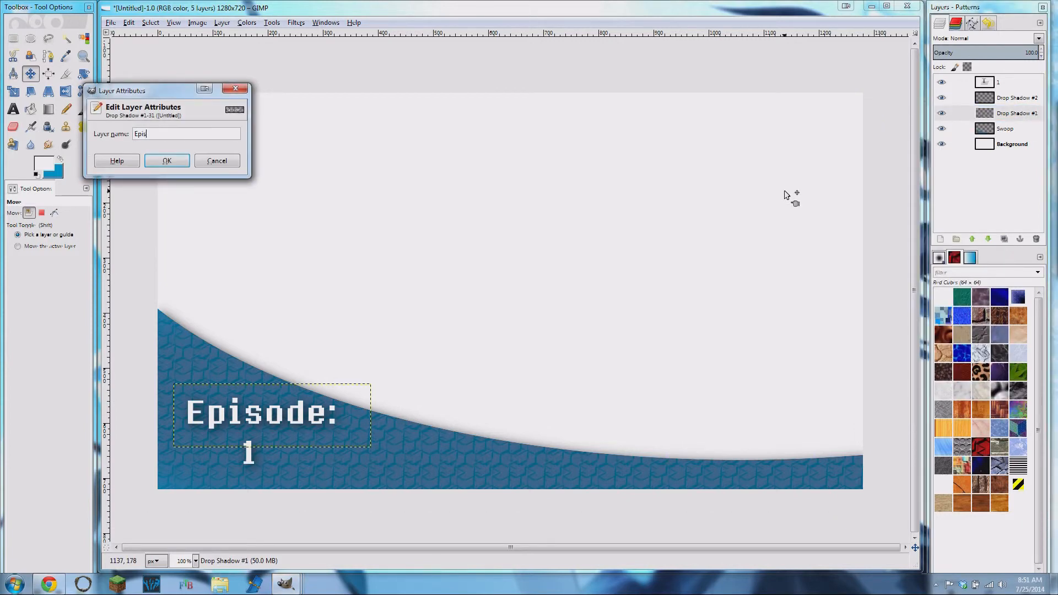
left_click(165, 163)
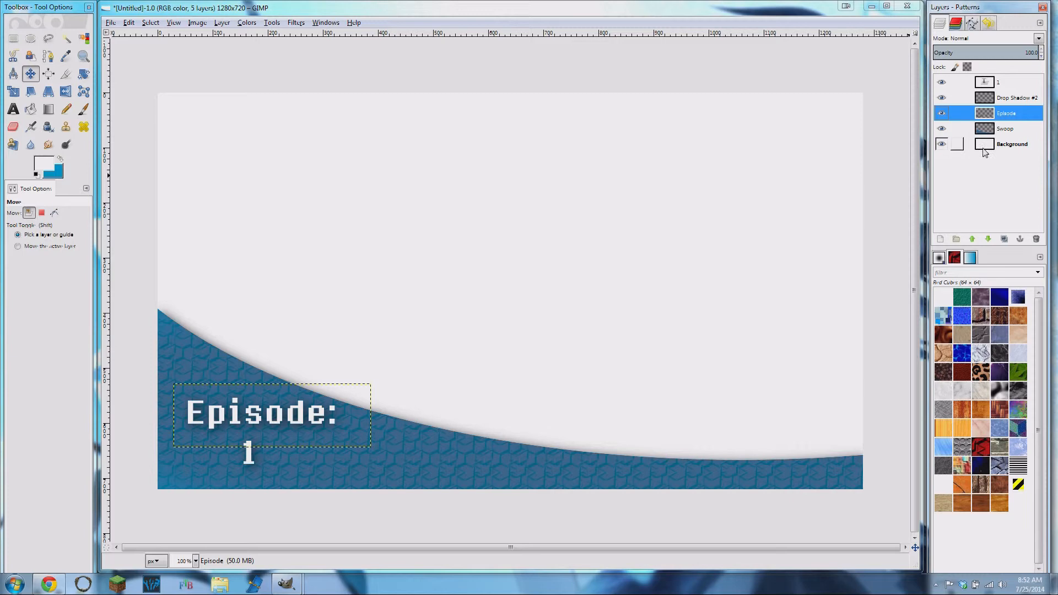
- Delete the white Background layer from the image
left_click(1001, 145)
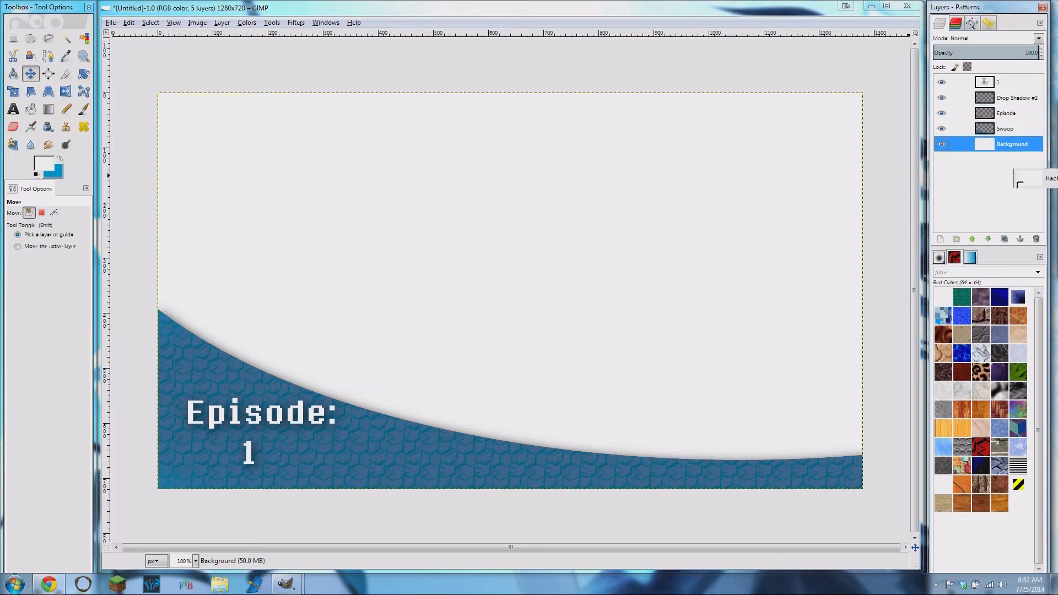
left_click(1036, 239)
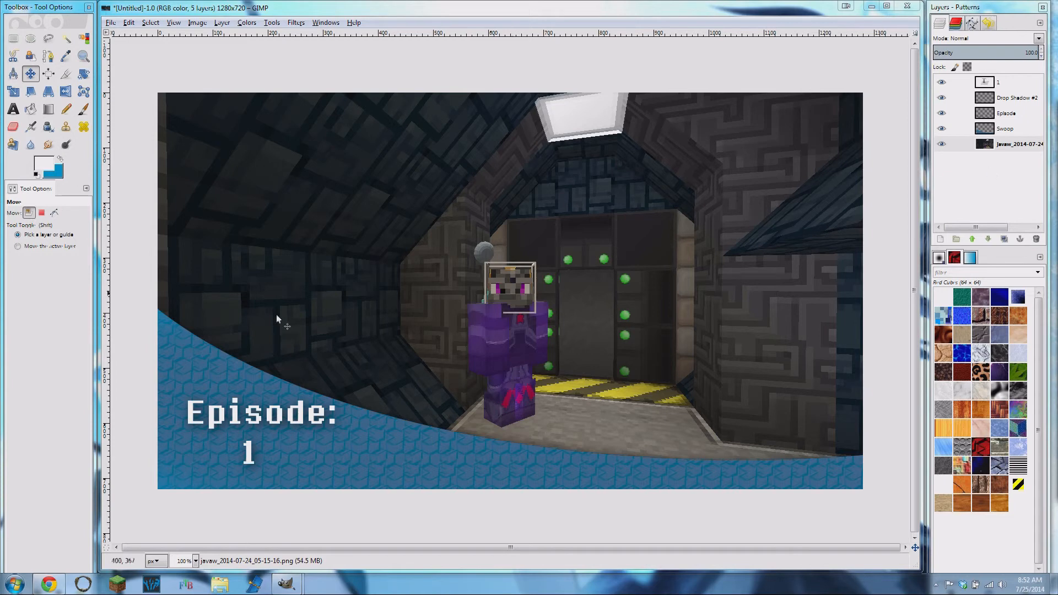
left_click(110, 23)
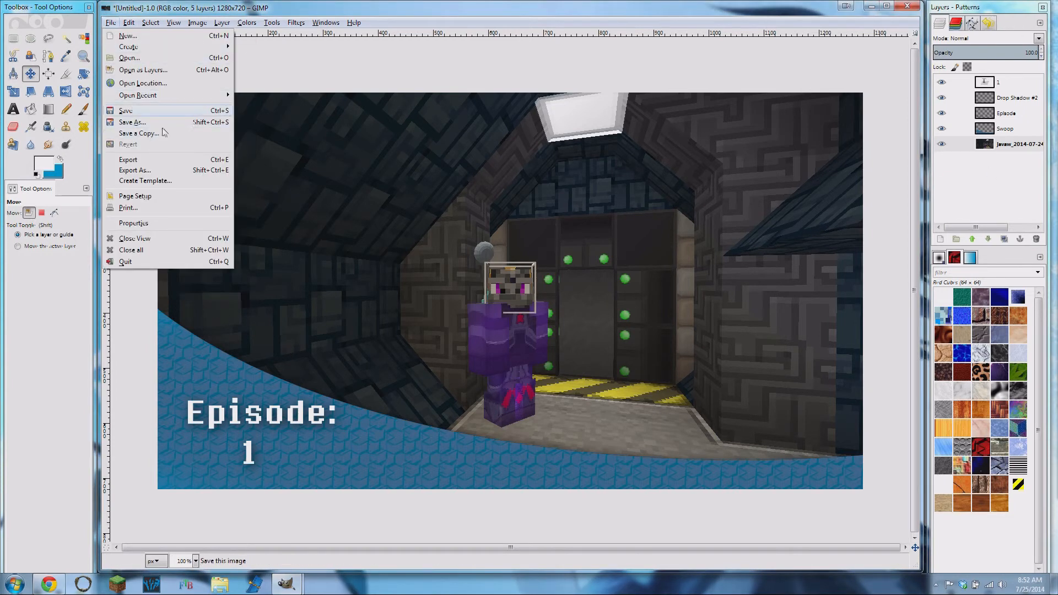
left_click(142, 174)
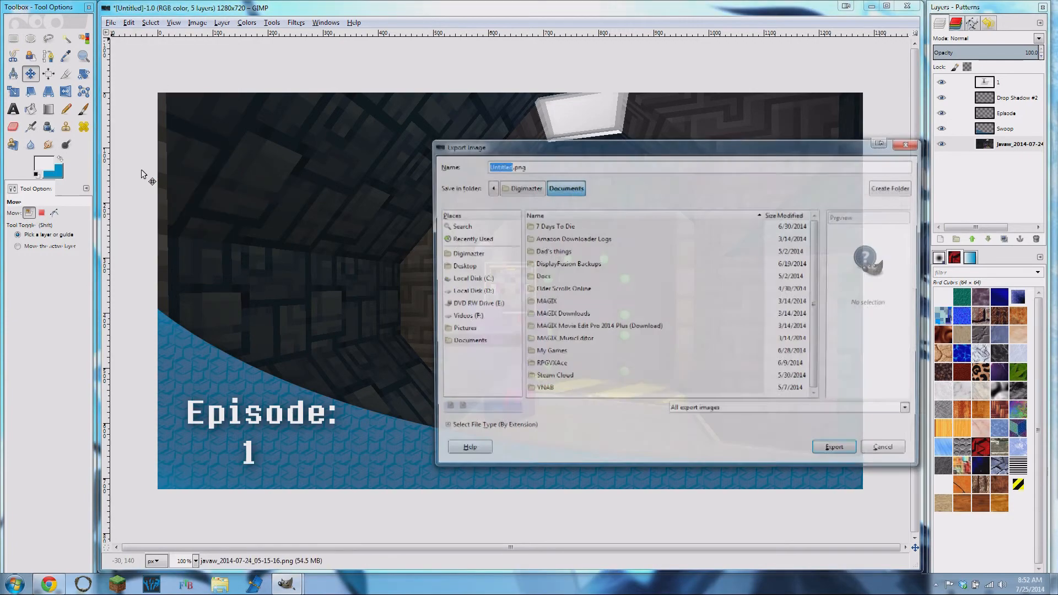
left_click_drag(576, 154, 510, 152)
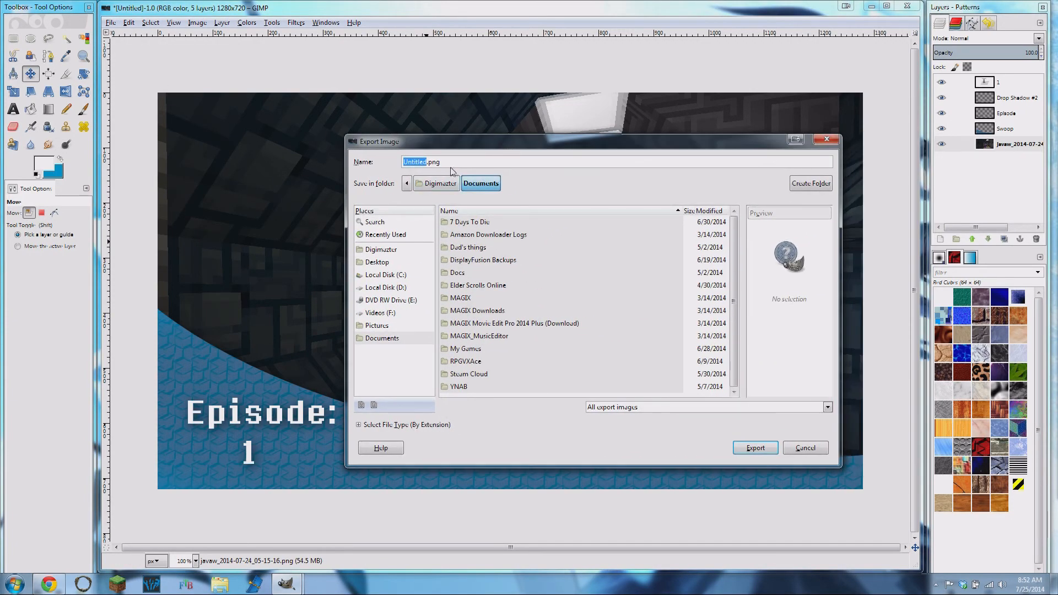
left_click(833, 142)
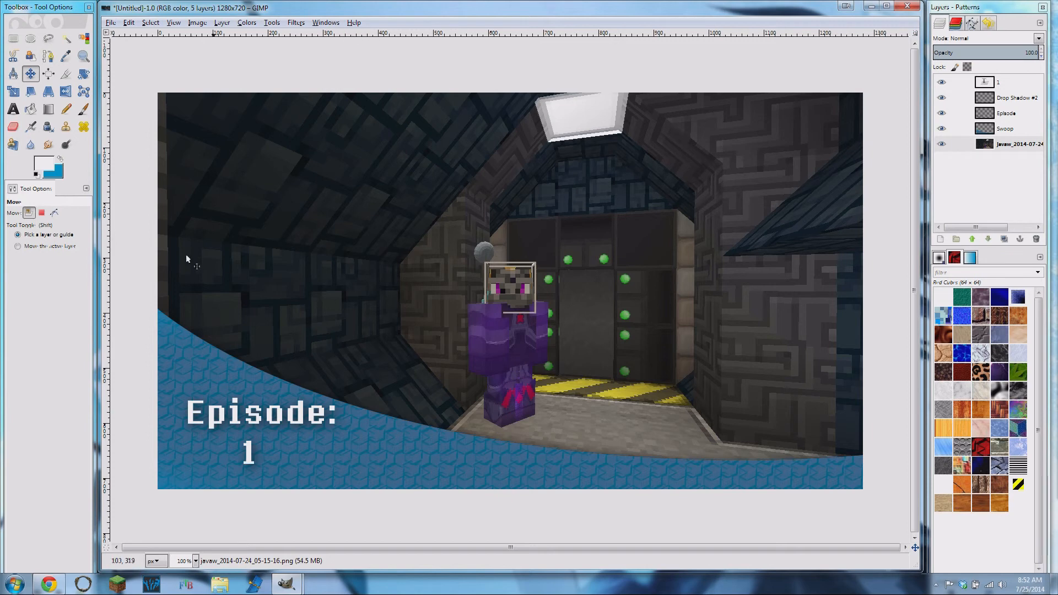